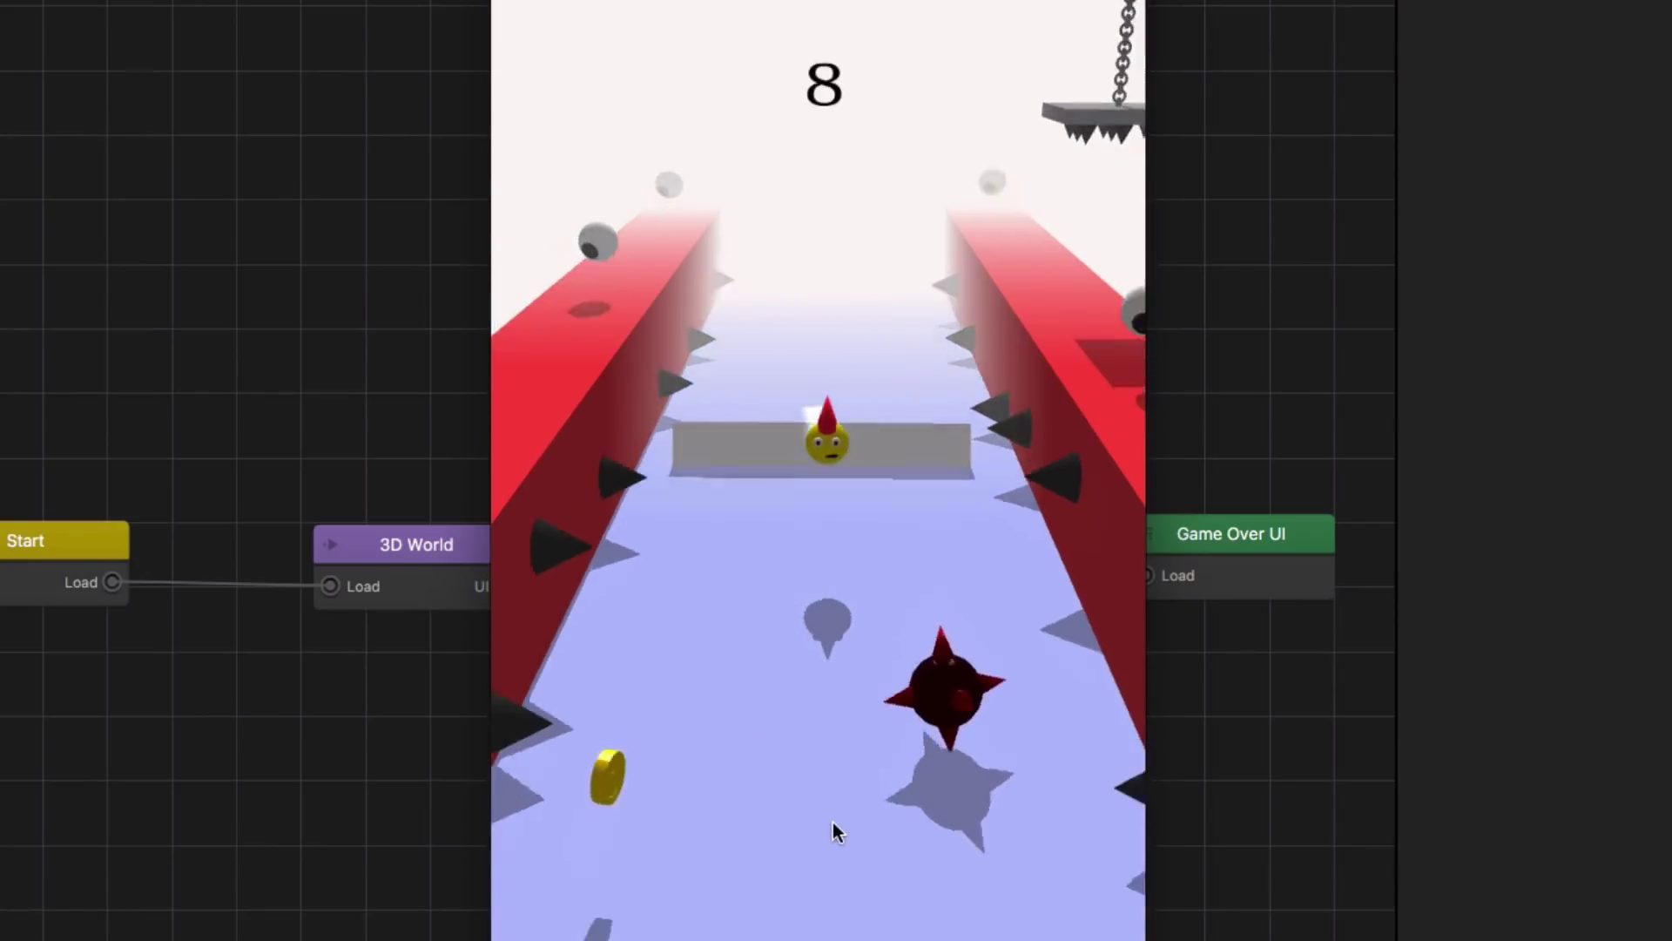
# Step: Play-test the runner game by steering the character around the enemies and spikes toward the coins
pyautogui.moveTo(833, 822); pyautogui.dragTo(615, 808)
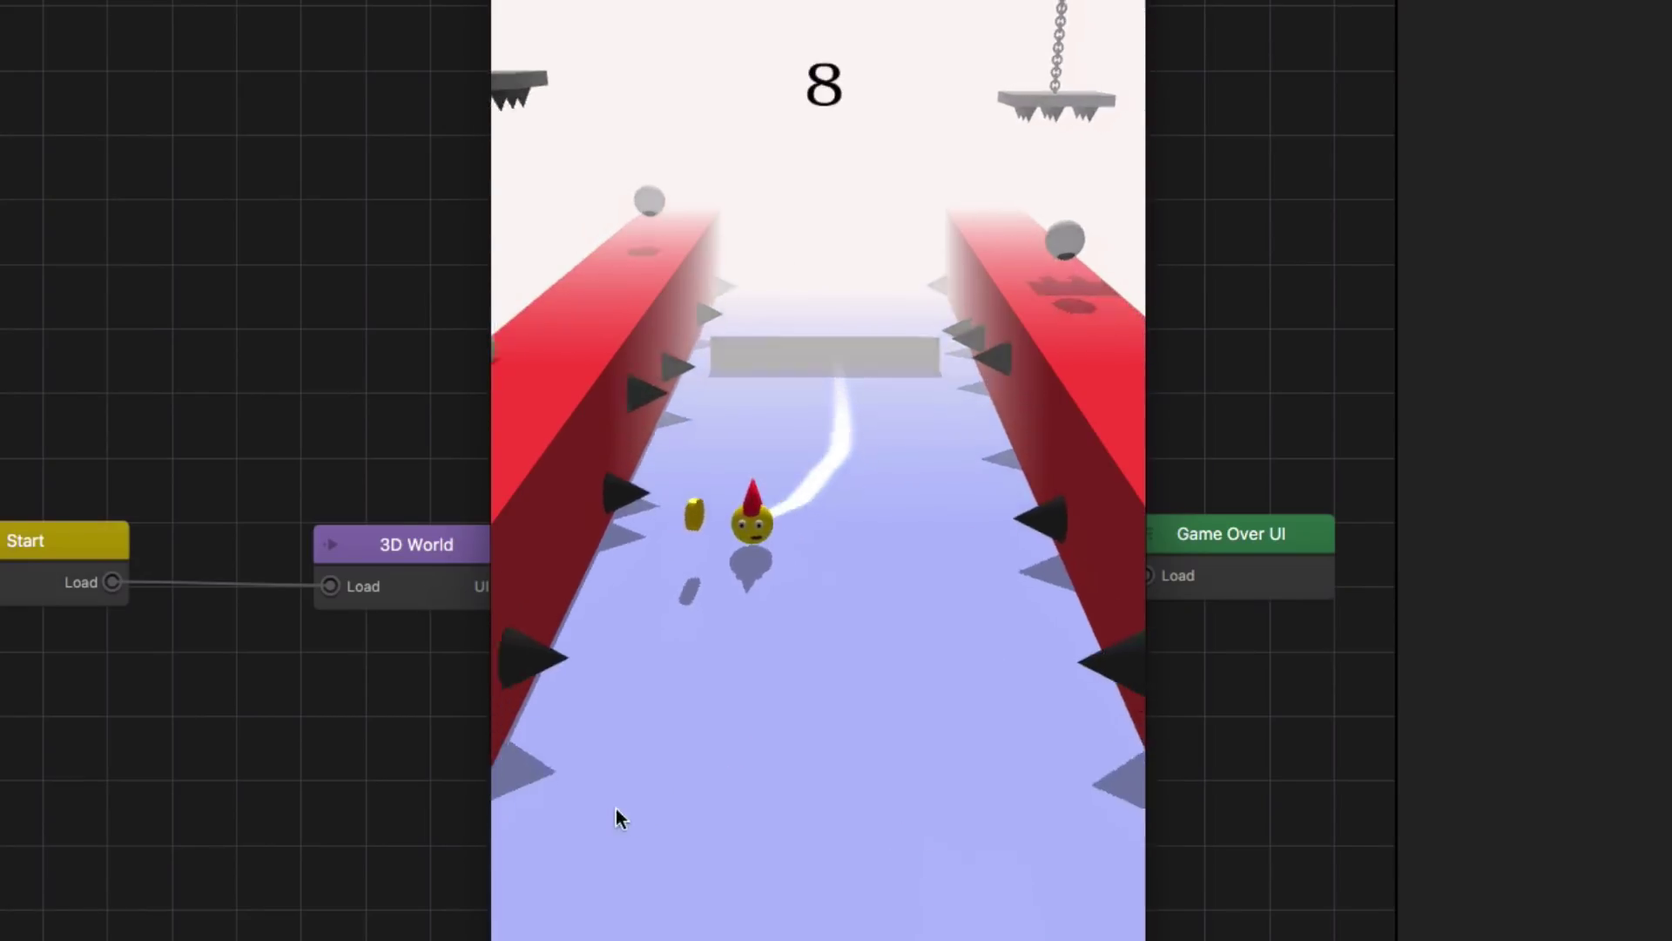
pyautogui.moveTo(911, 891)
pyautogui.mouseDown()
pyautogui.moveTo(814, 926)
pyautogui.moveTo(949, 936)
pyautogui.moveTo(614, 939)
pyautogui.moveTo(926, 933)
pyautogui.moveTo(840, 939)
pyautogui.mouseUp()
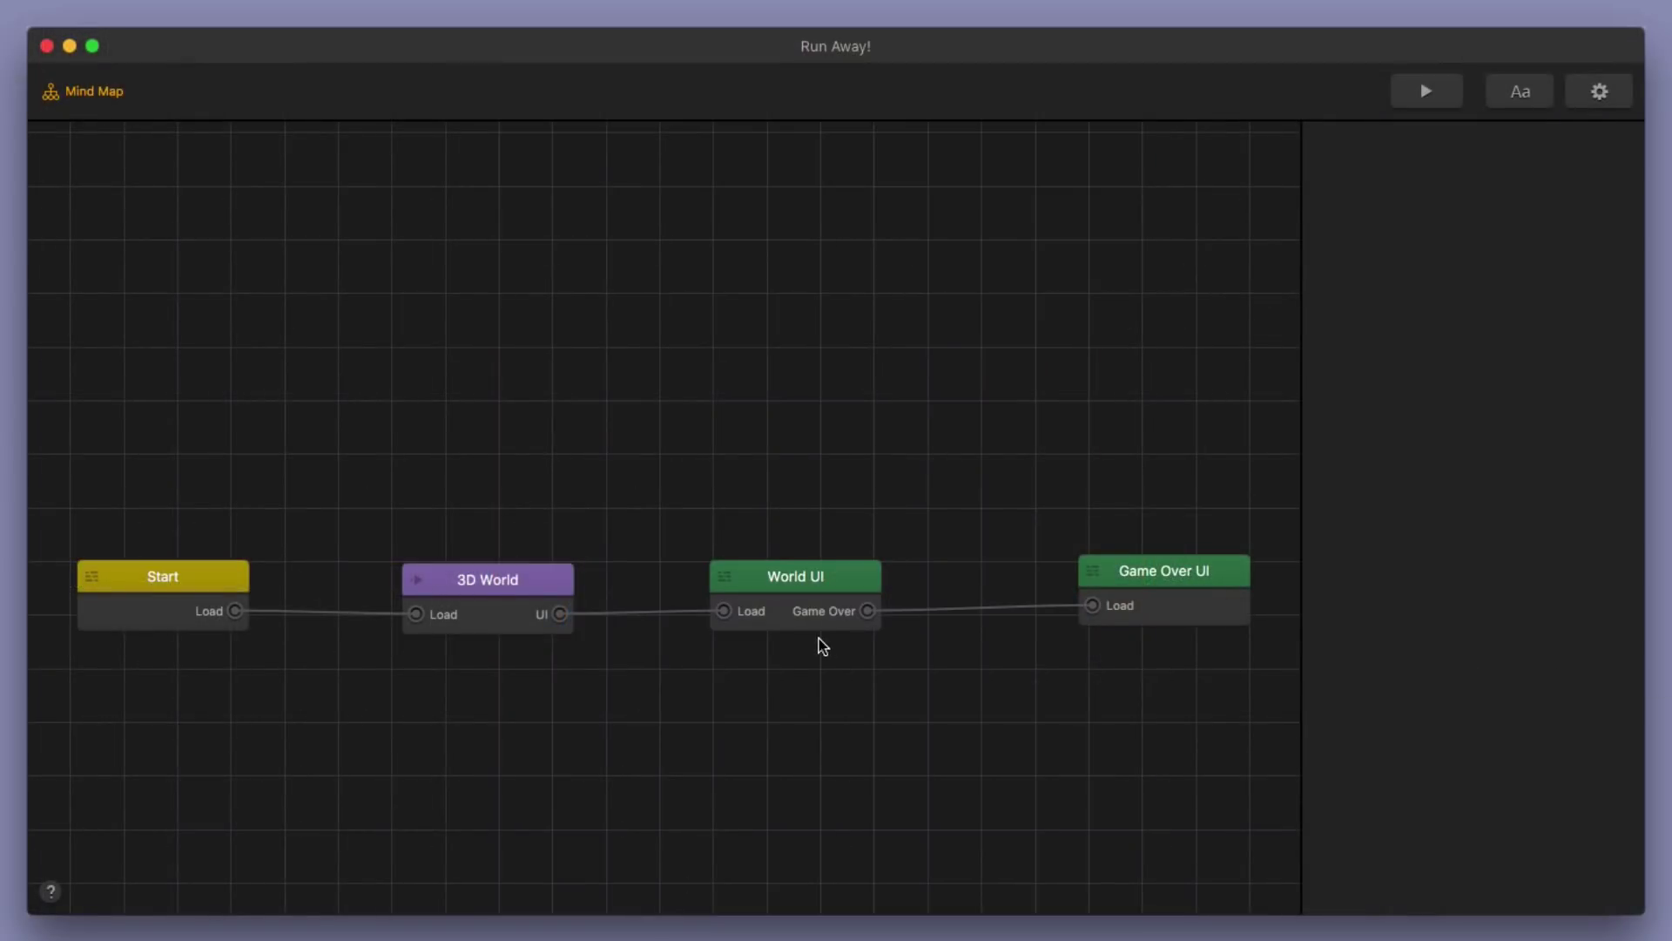
# Step: Open the 3D World from the mind map and show level section 1
pyautogui.doubleClick(506, 590)
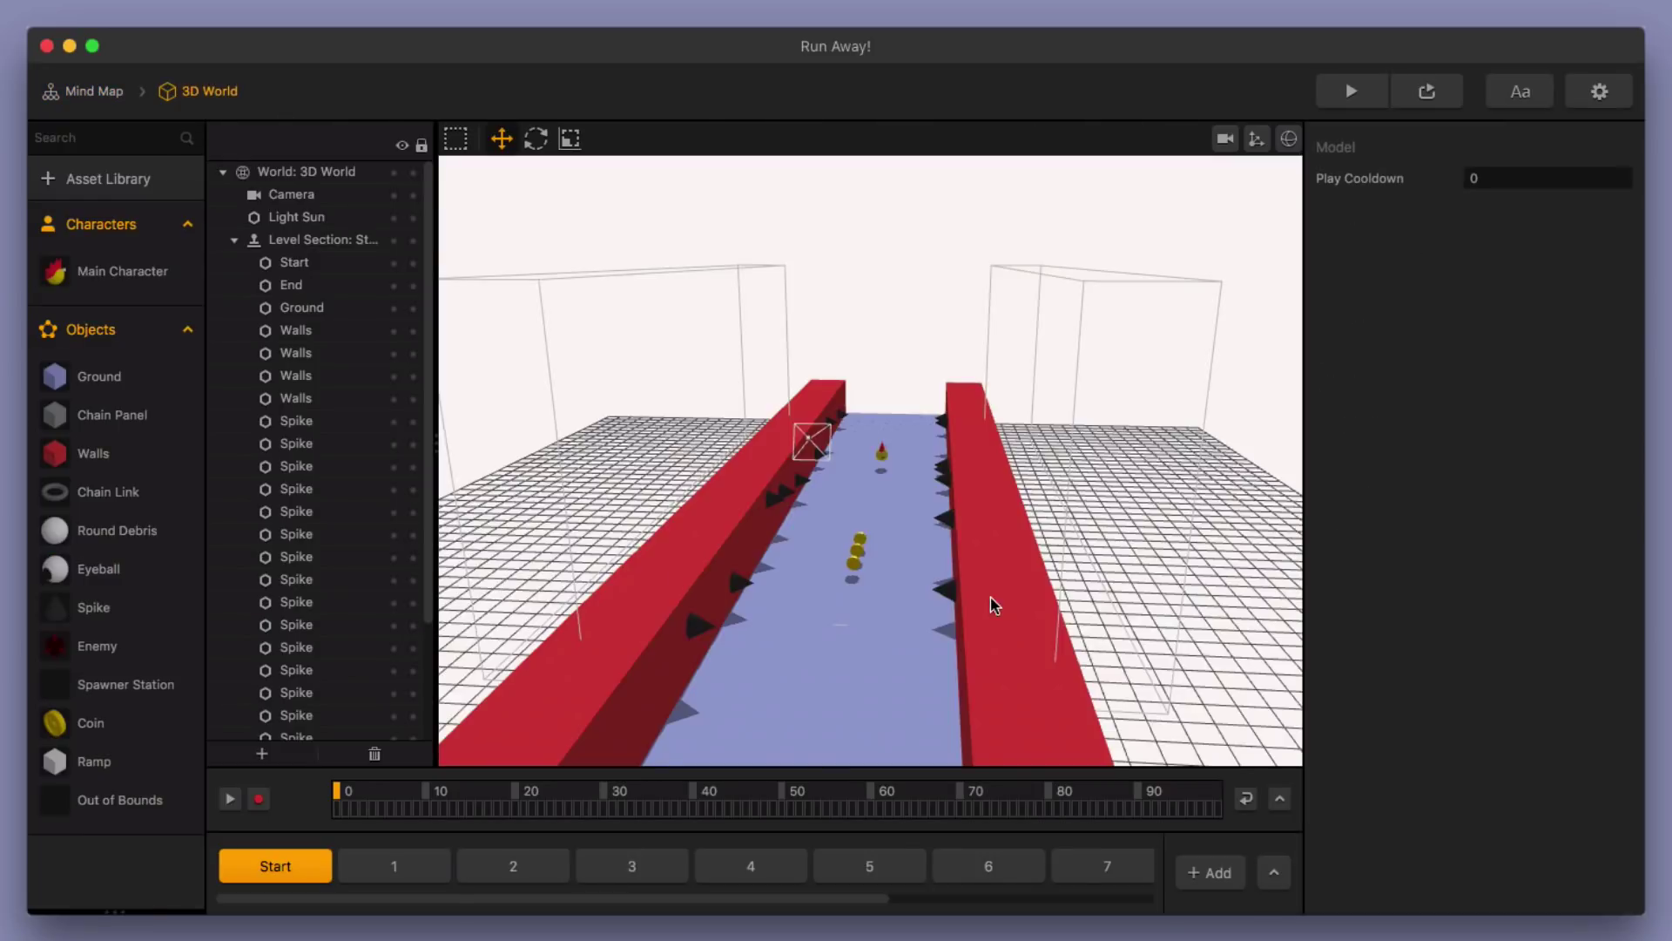
pyautogui.scroll(3, 976, 588)
pyautogui.moveTo(964, 578); pyautogui.dragTo(1120, 504, button='middle')
pyautogui.scroll(3, 867, 589)
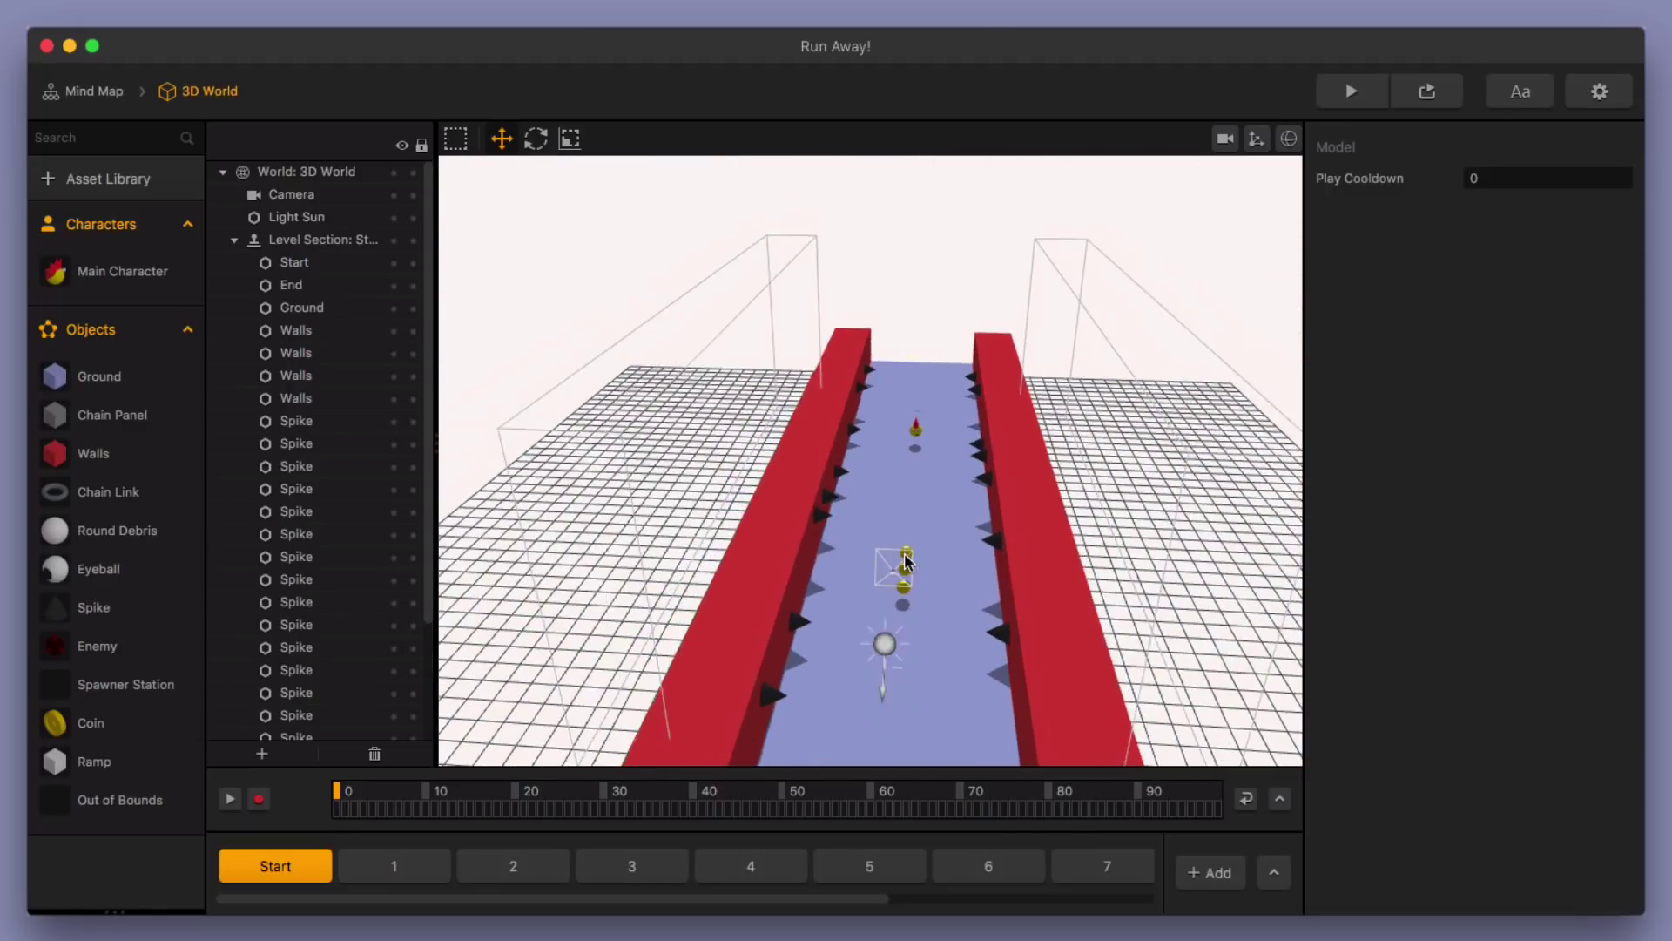
pyautogui.click(434, 875)
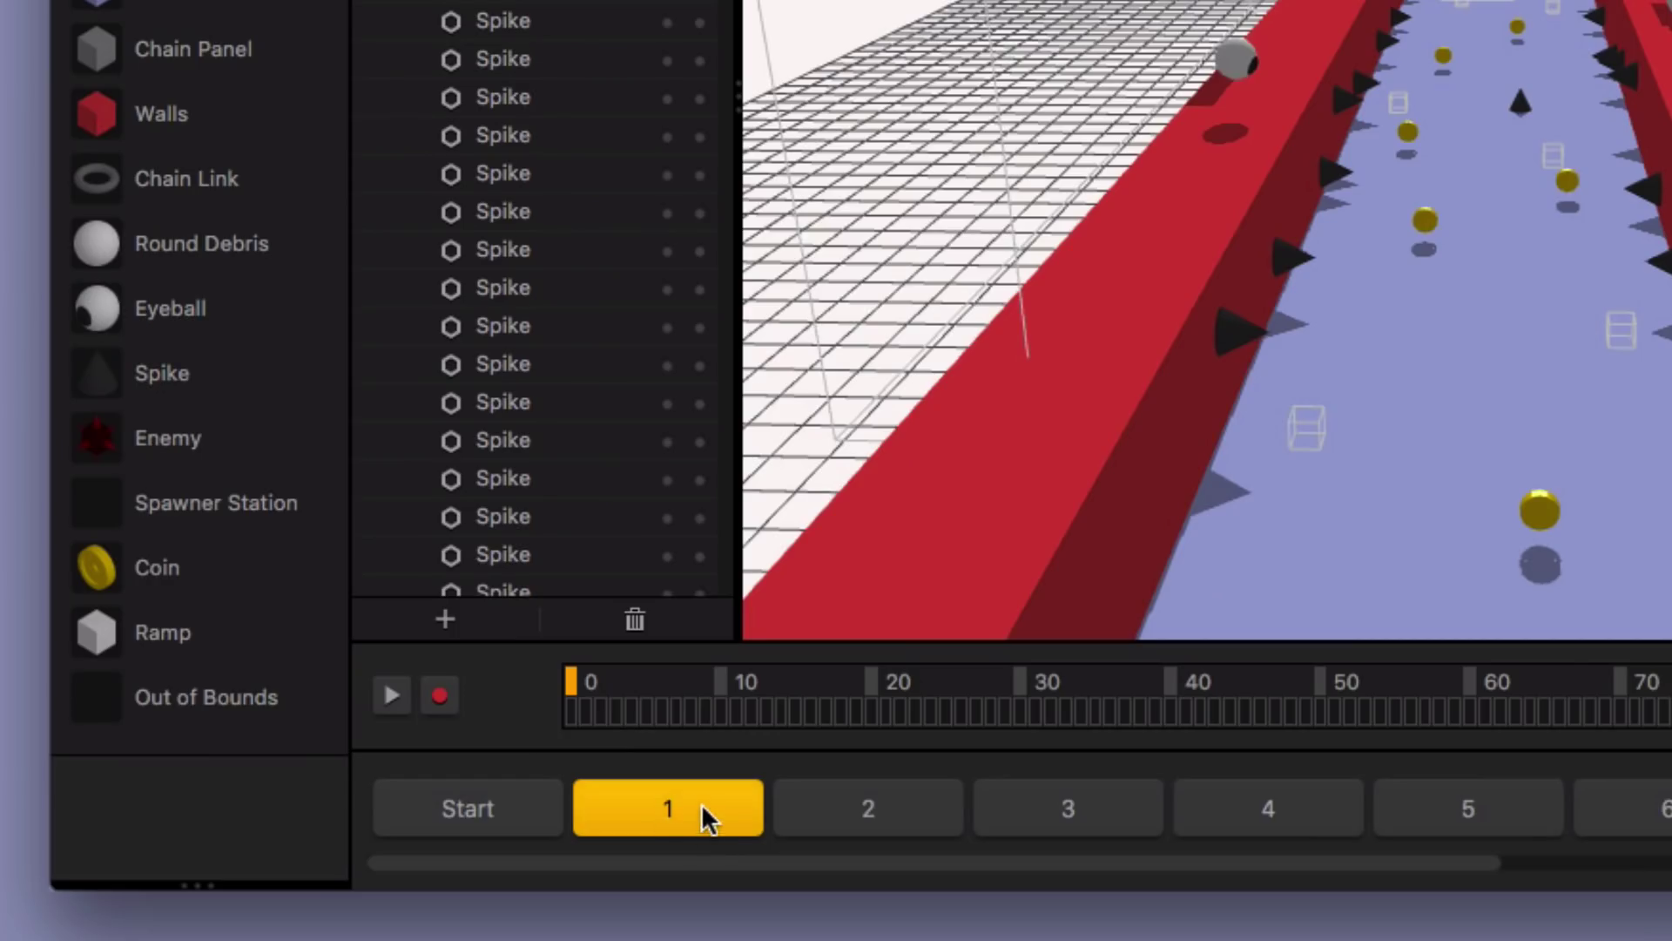
pyautogui.doubleClick(699, 807)
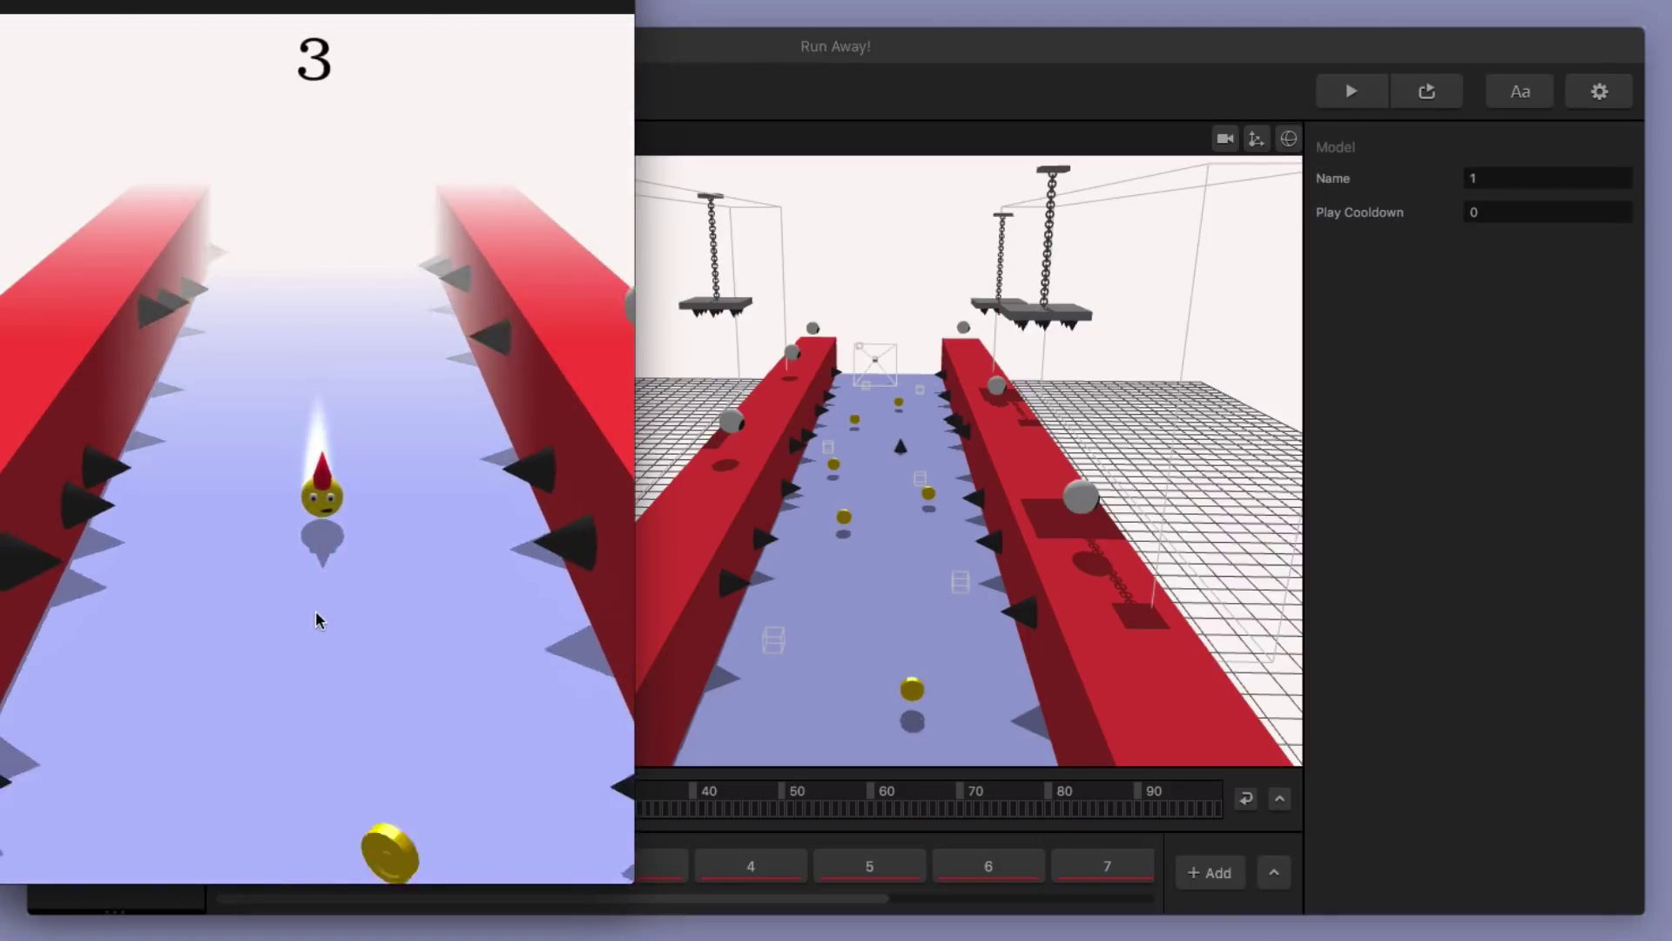
# Step: Play-test level section 1, switch the preview resolution to 960x640 - iPhone4, and close the preview
pyautogui.moveTo(315, 612)
pyautogui.mouseDown()
pyautogui.moveTo(391, 644)
pyautogui.moveTo(213, 661)
pyautogui.moveTo(463, 732)
pyautogui.moveTo(255, 720)
pyautogui.moveTo(368, 754)
pyautogui.moveTo(295, 758)
pyautogui.moveTo(429, 780)
pyautogui.moveTo(310, 777)
pyautogui.mouseUp()
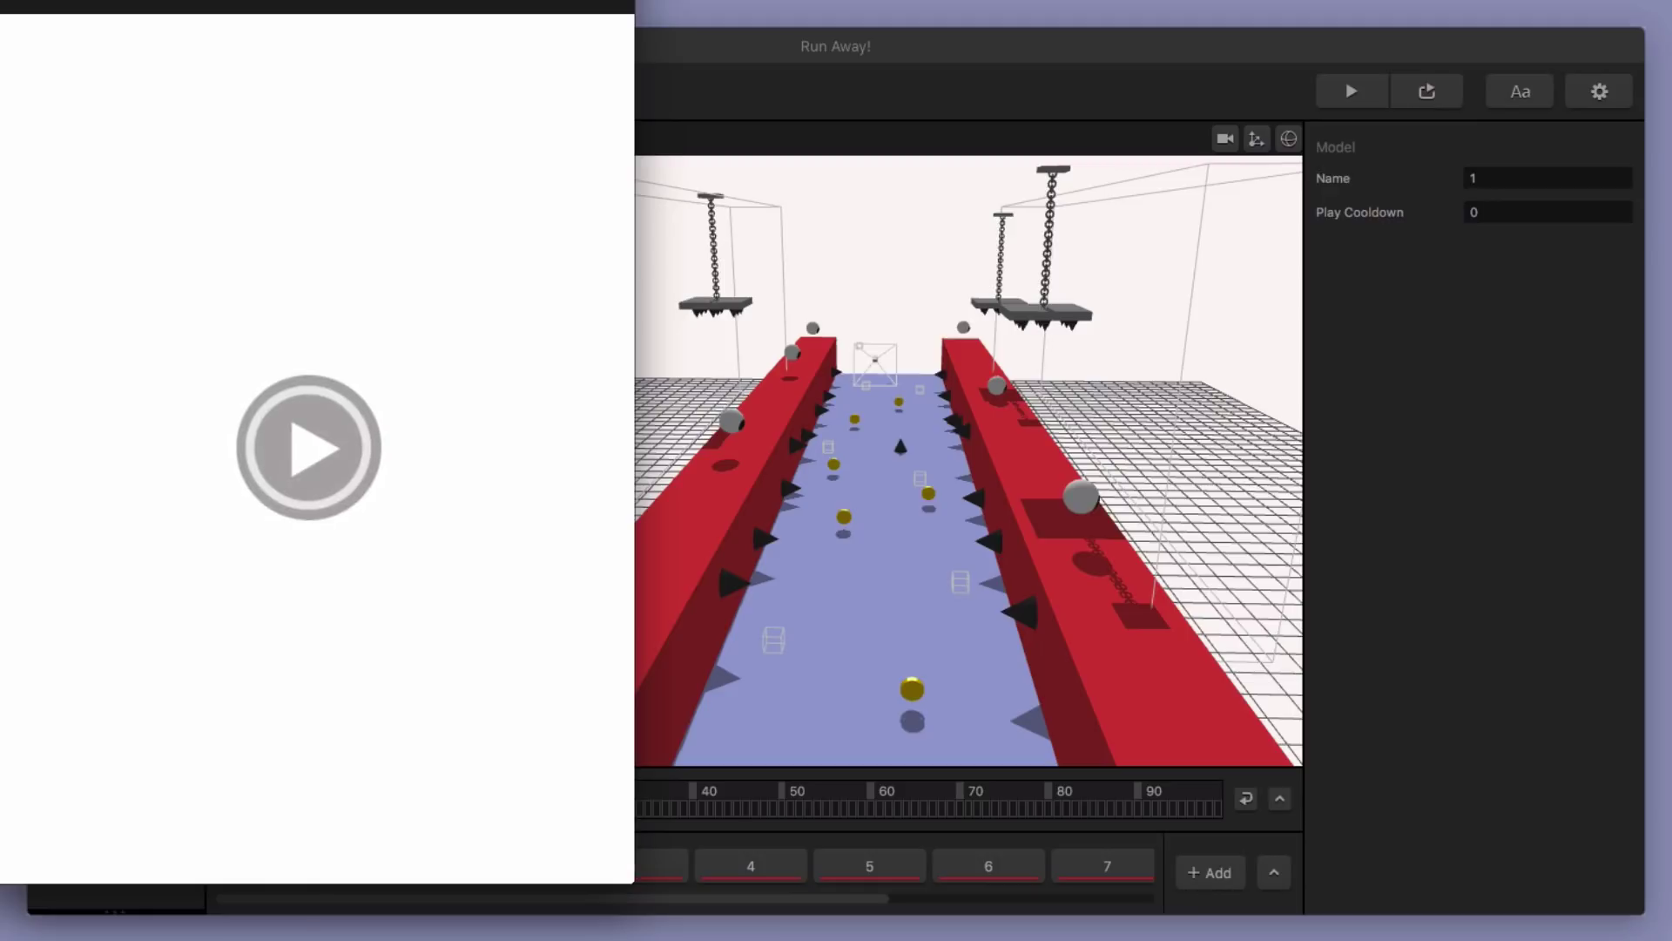
pyautogui.moveTo(128, 4); pyautogui.dragTo(569, 5)
pyautogui.click(671, 39)
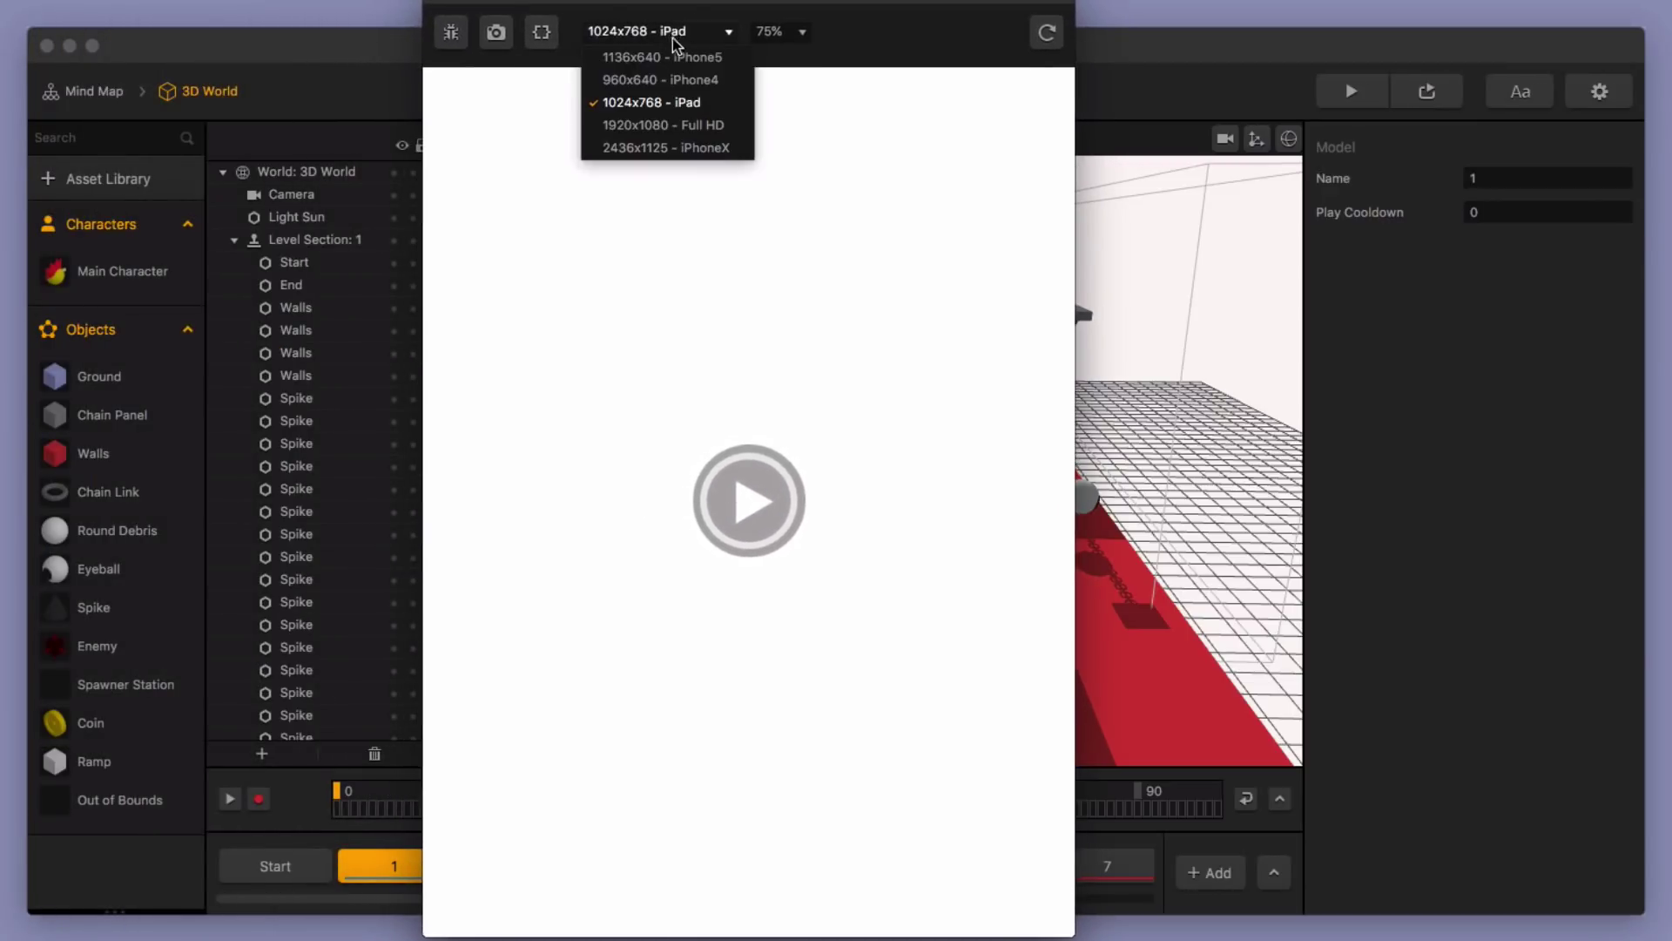
pyautogui.click(691, 80)
pyautogui.moveTo(735, 3); pyautogui.dragTo(888, 33)
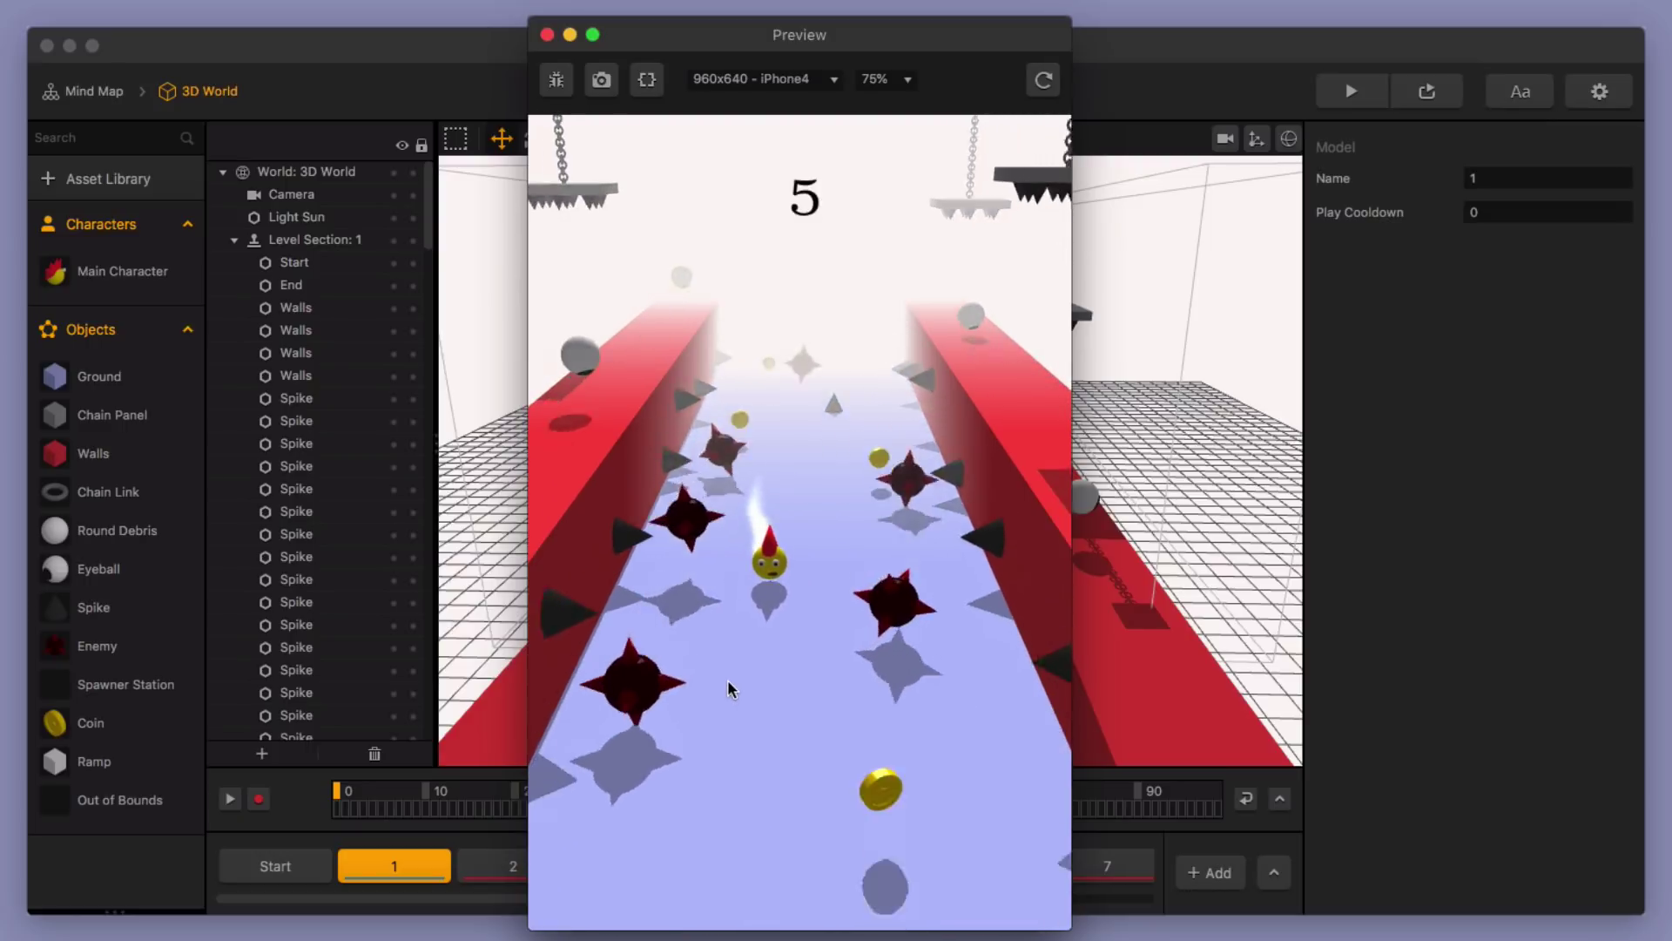
pyautogui.click(548, 35)
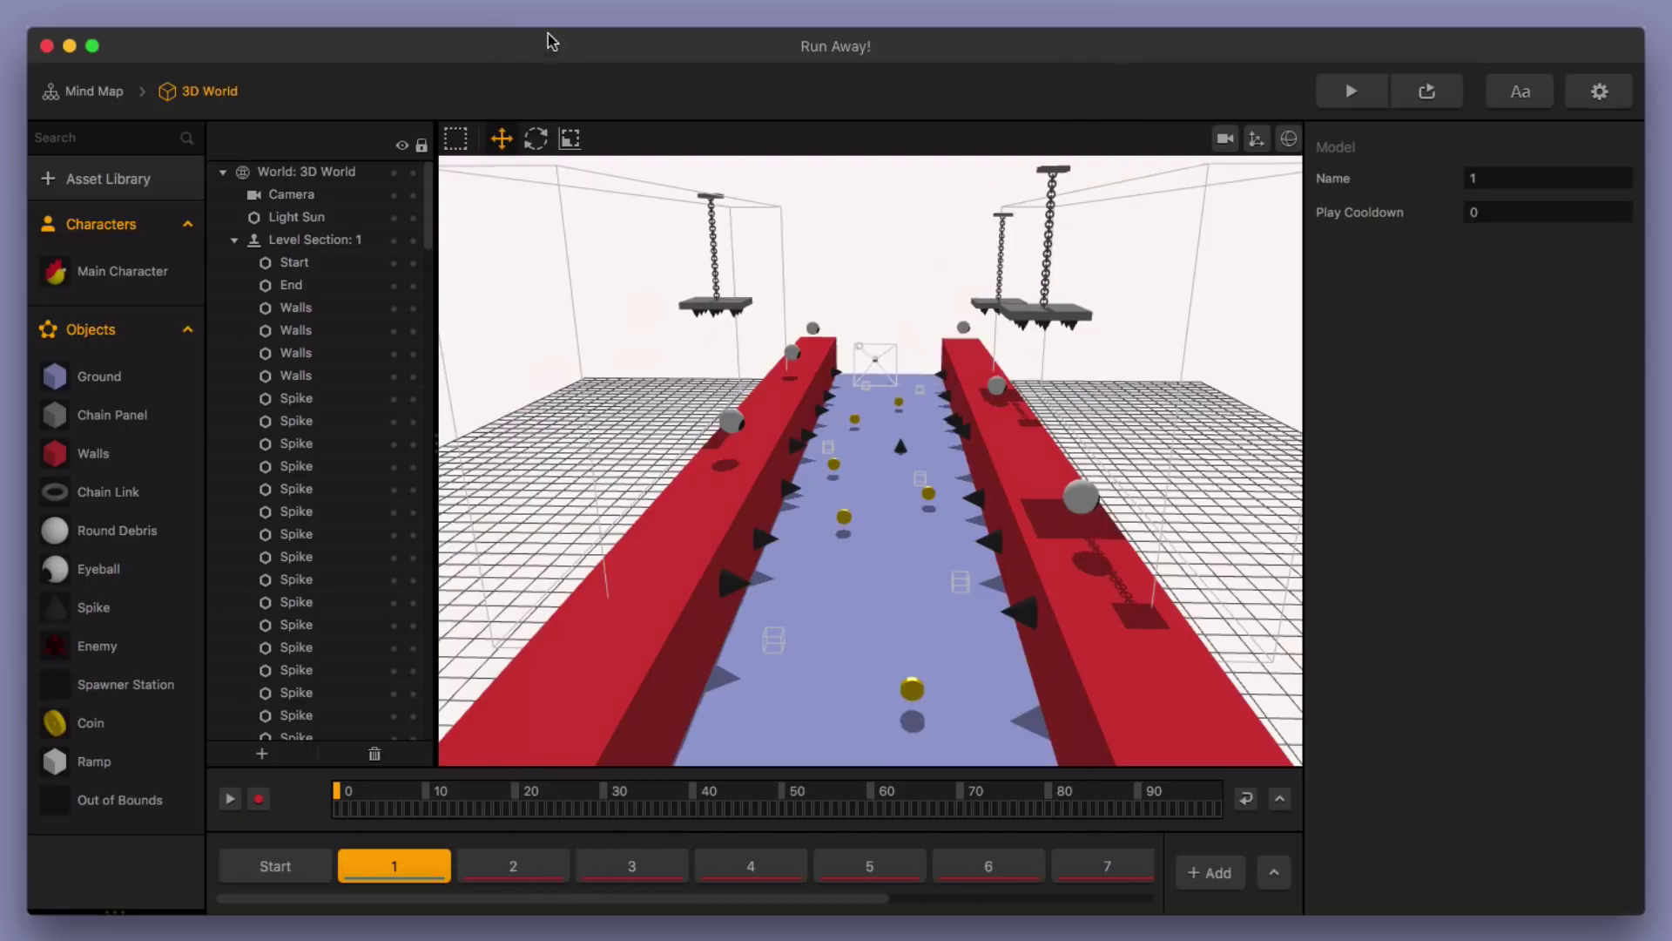
# Step: Examine the Spawner Stations in level section 1 and where they sit along the track
pyautogui.scroll(1, 780, 559)
pyautogui.scroll(-10, 253, 507)
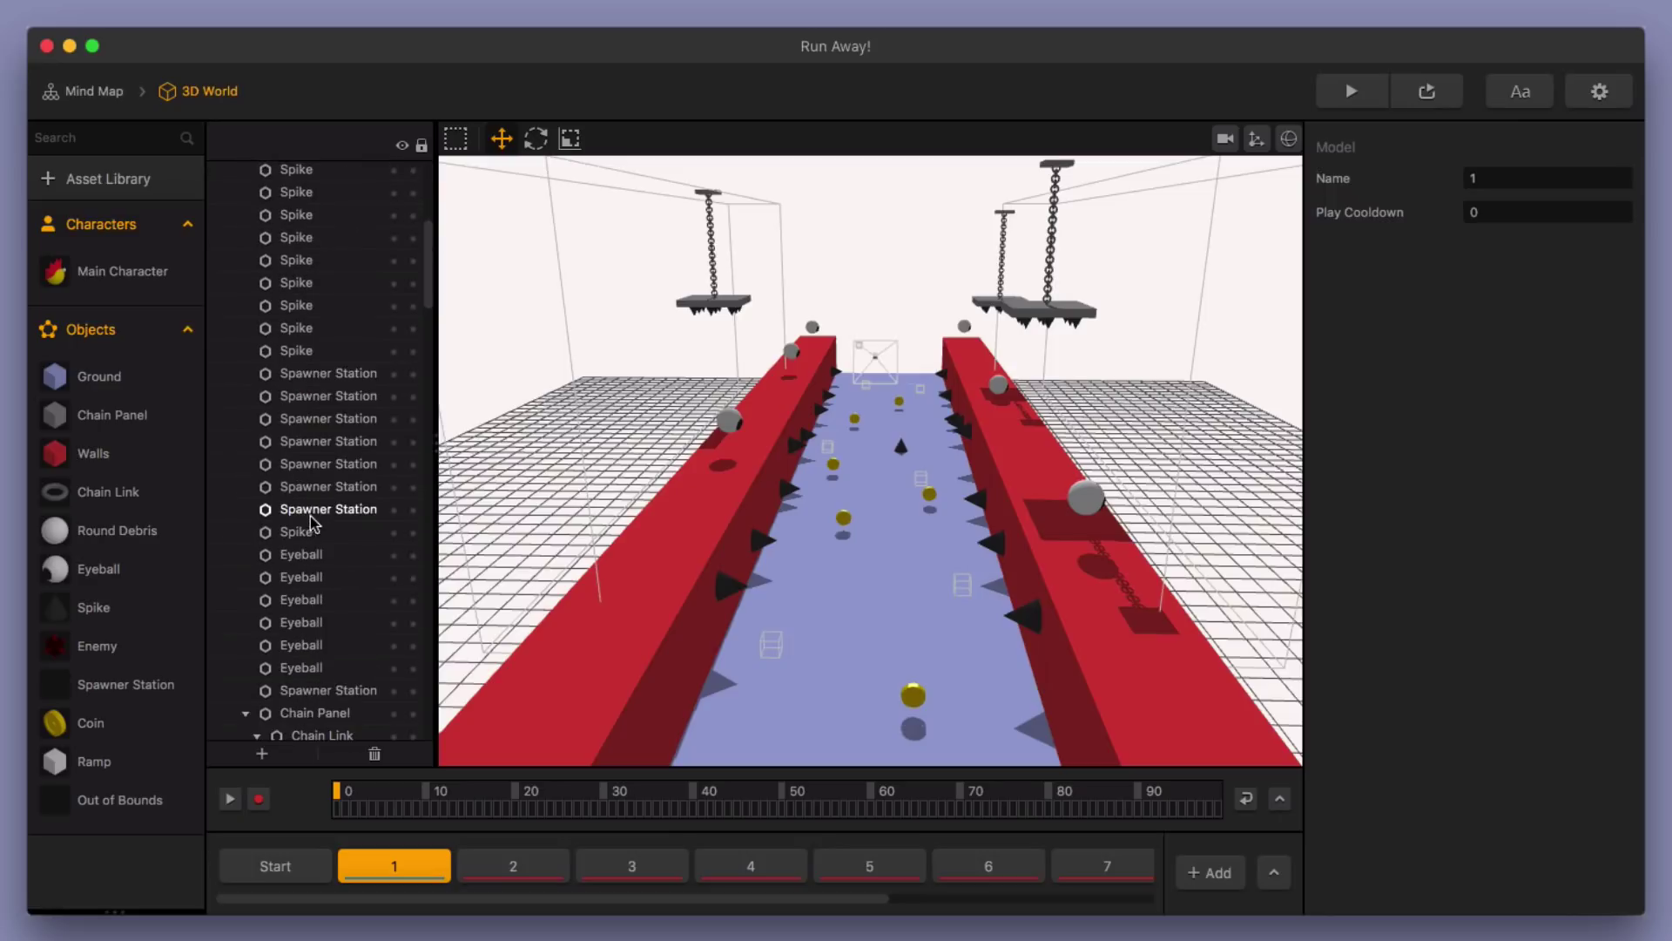
pyautogui.scroll(3, 318, 527)
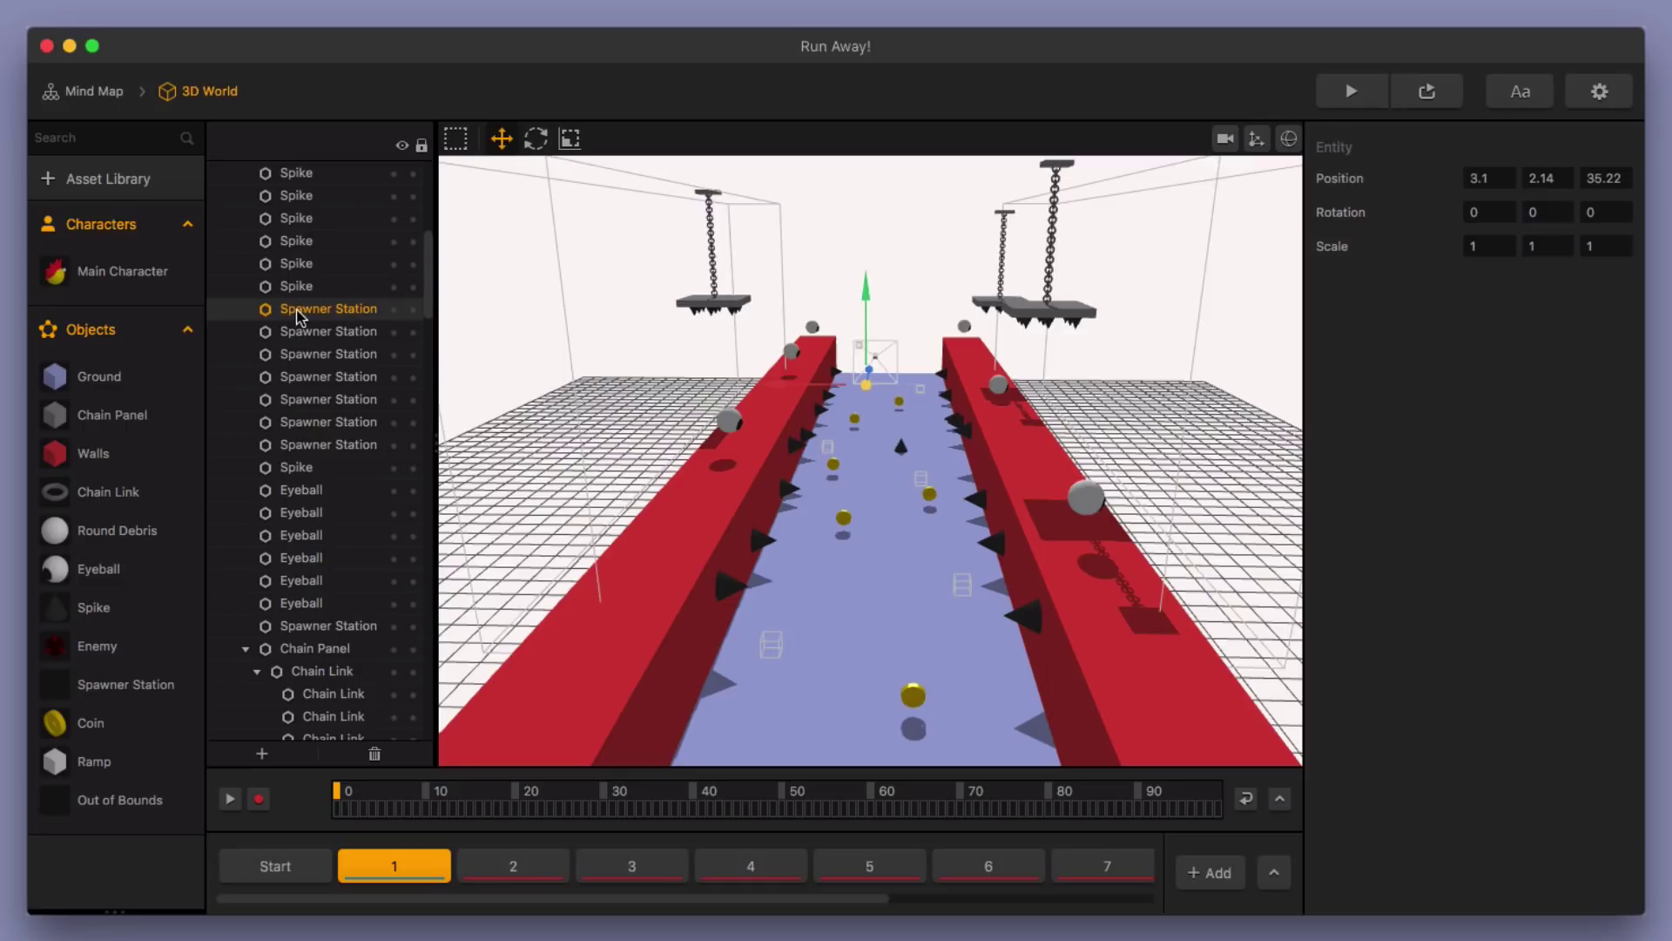
pyautogui.scroll(4, 843, 558)
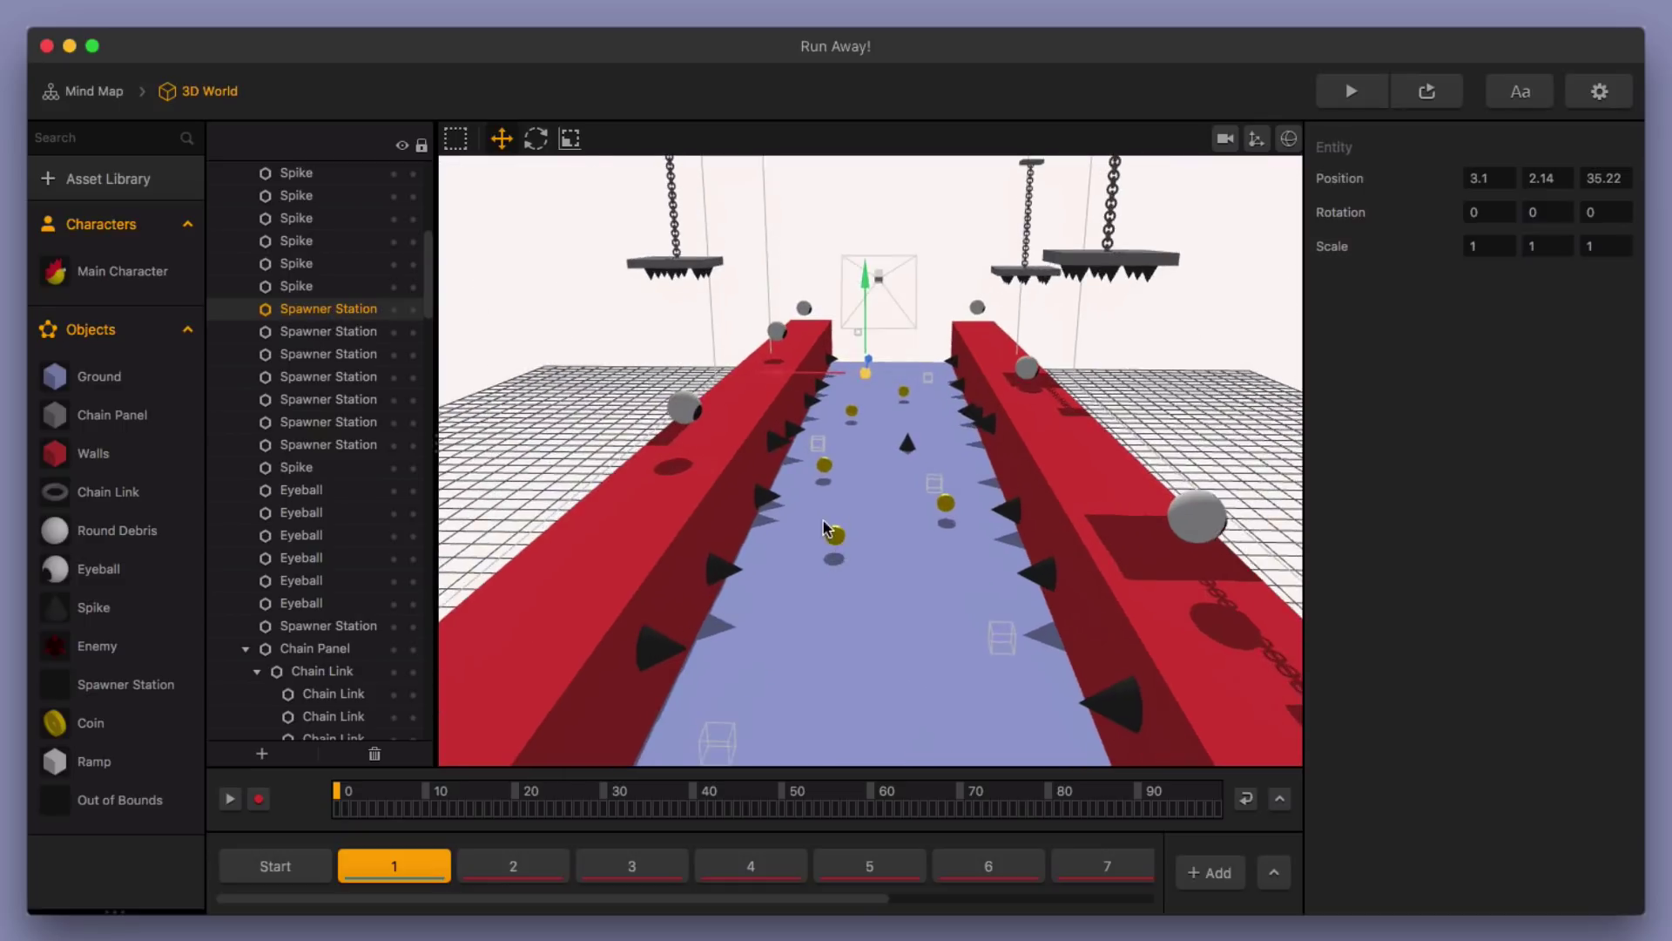
pyautogui.moveTo(832, 532); pyautogui.dragTo(929, 445, button='middle')
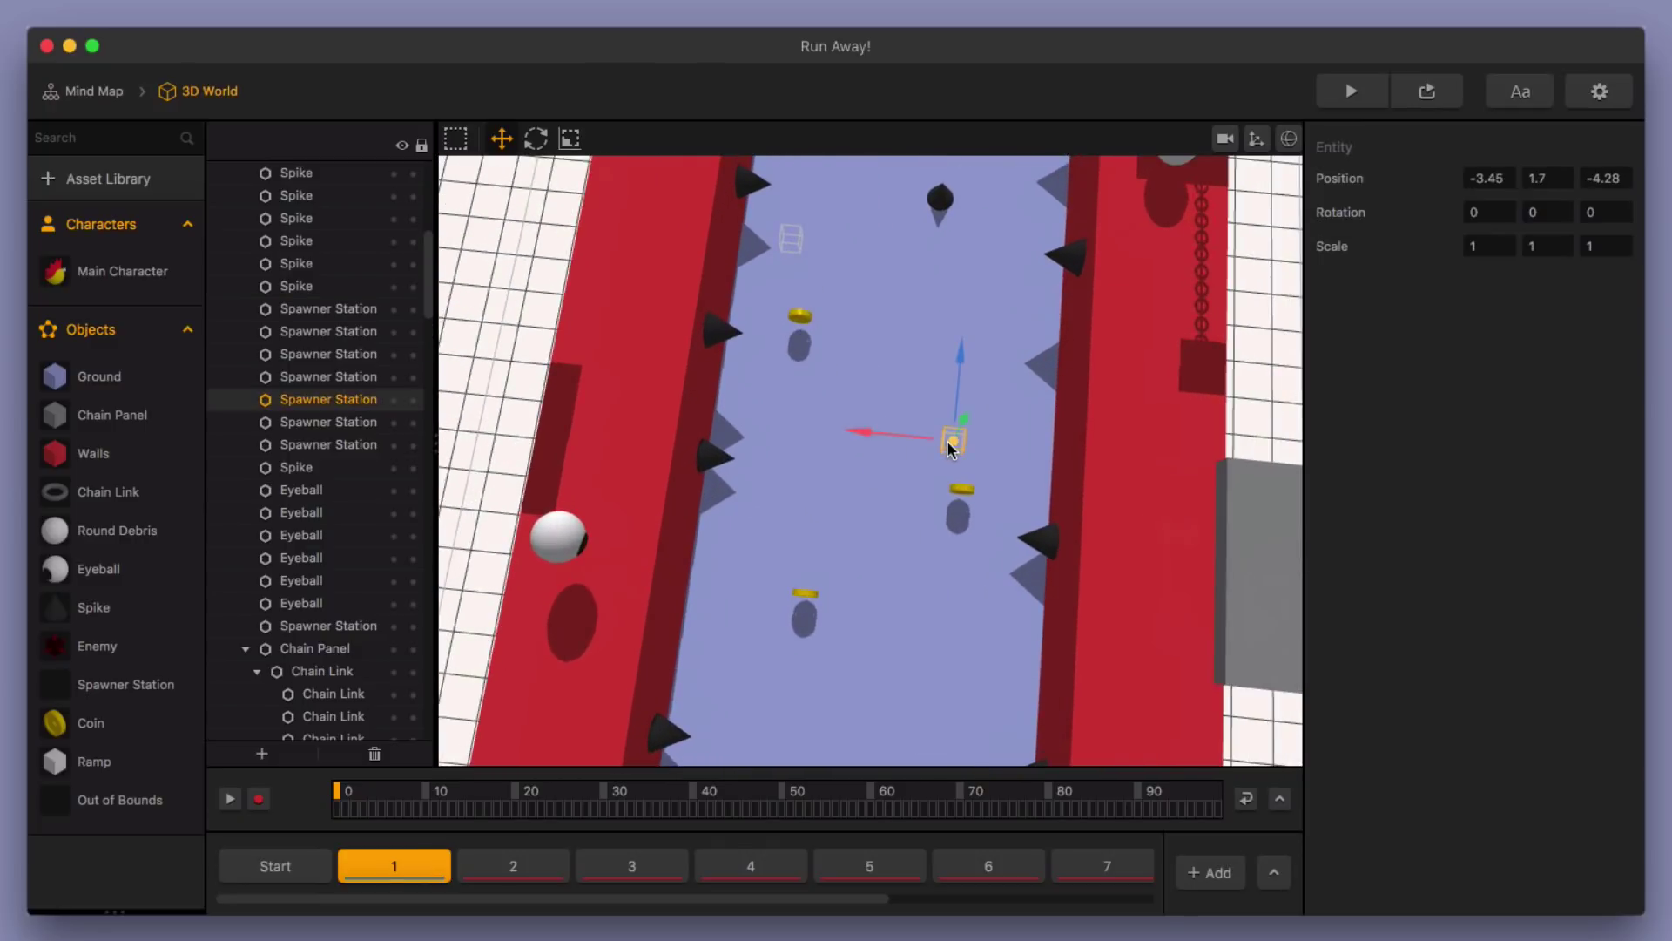
pyautogui.click(780, 235)
pyautogui.moveTo(780, 235); pyautogui.dragTo(819, 244, button='middle')
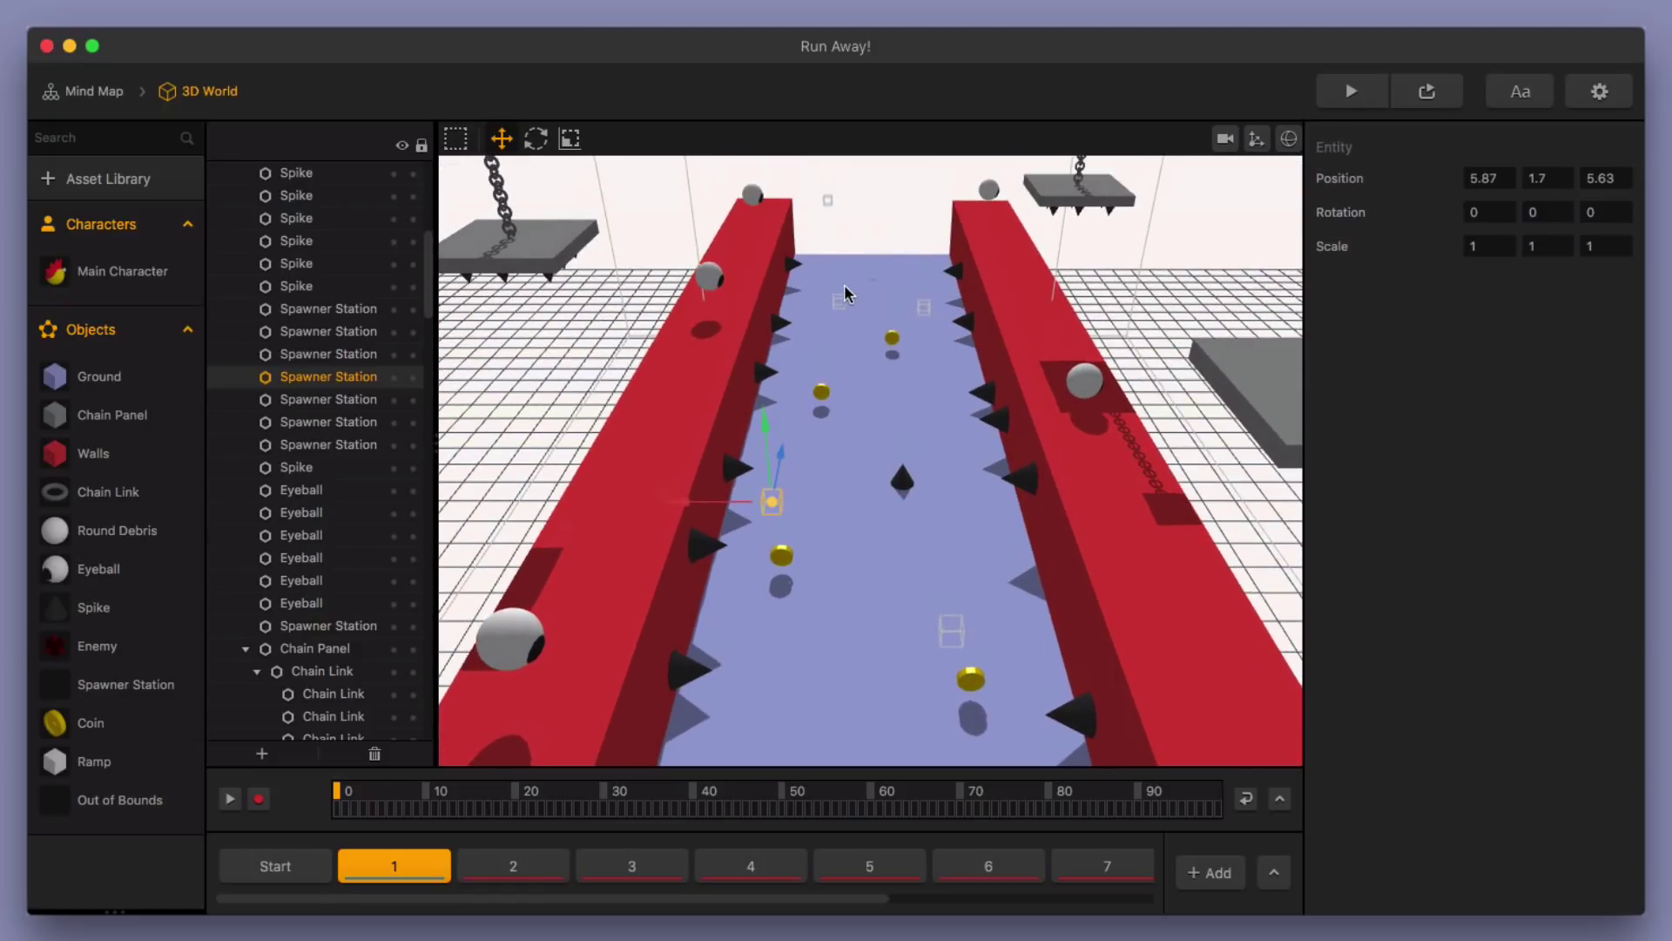
pyautogui.moveTo(808, 416); pyautogui.dragTo(810, 542, button='middle')
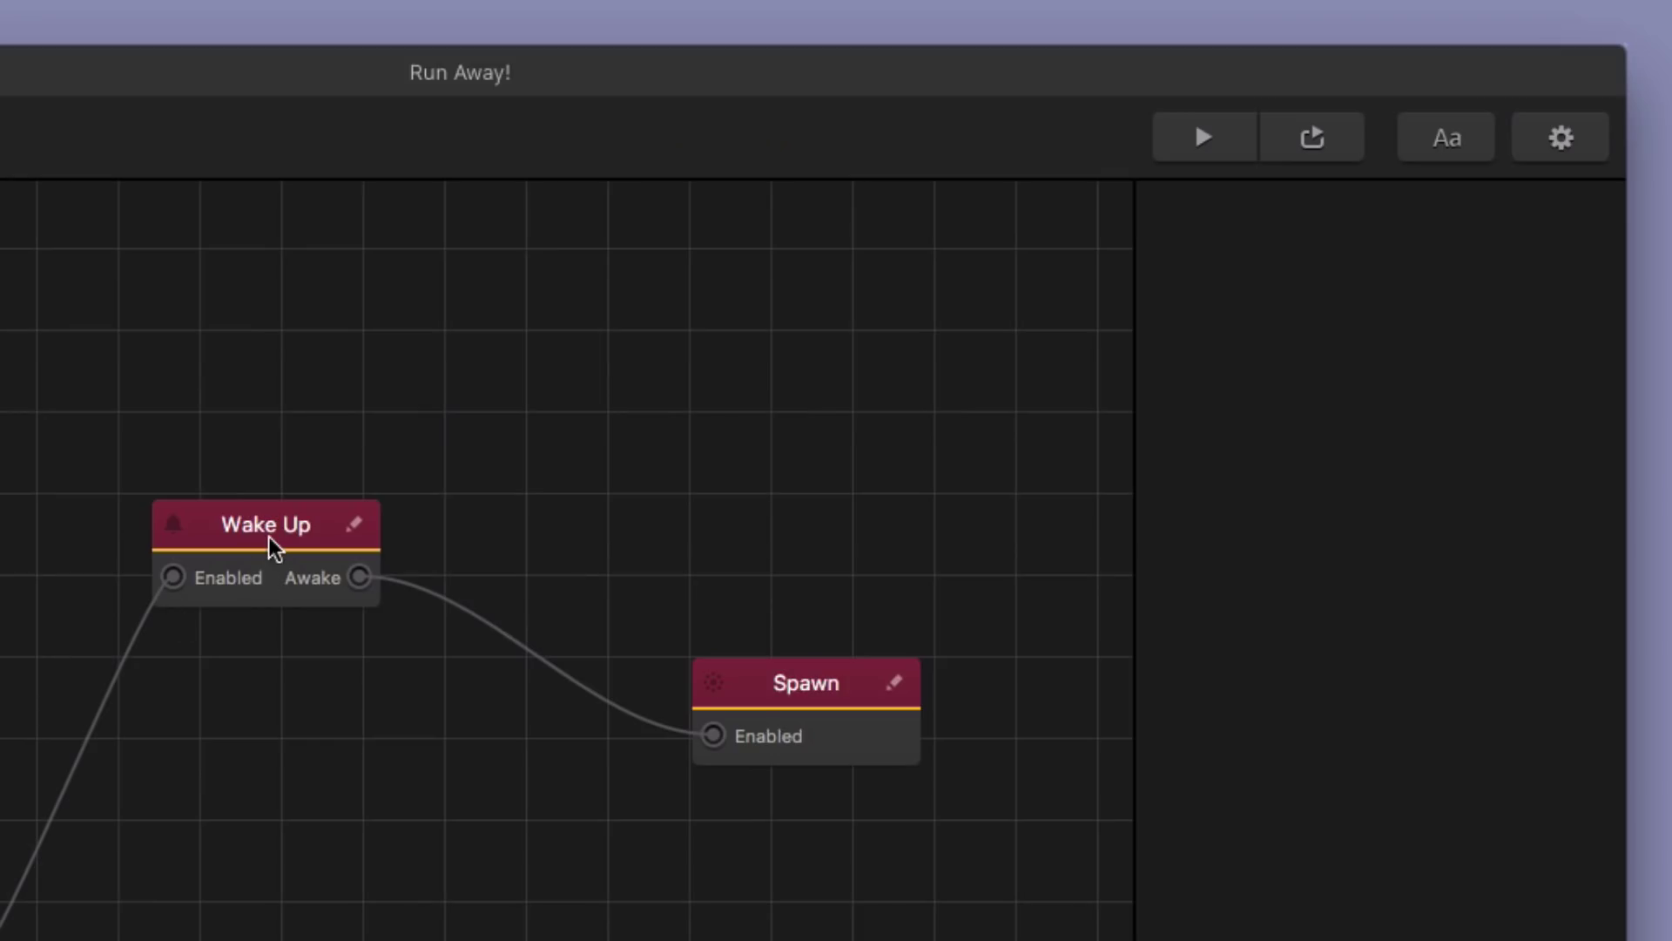
# Step: Check the Wake Up node's distance in the Spawner Station script and return to the 3D World
pyautogui.click(268, 536)
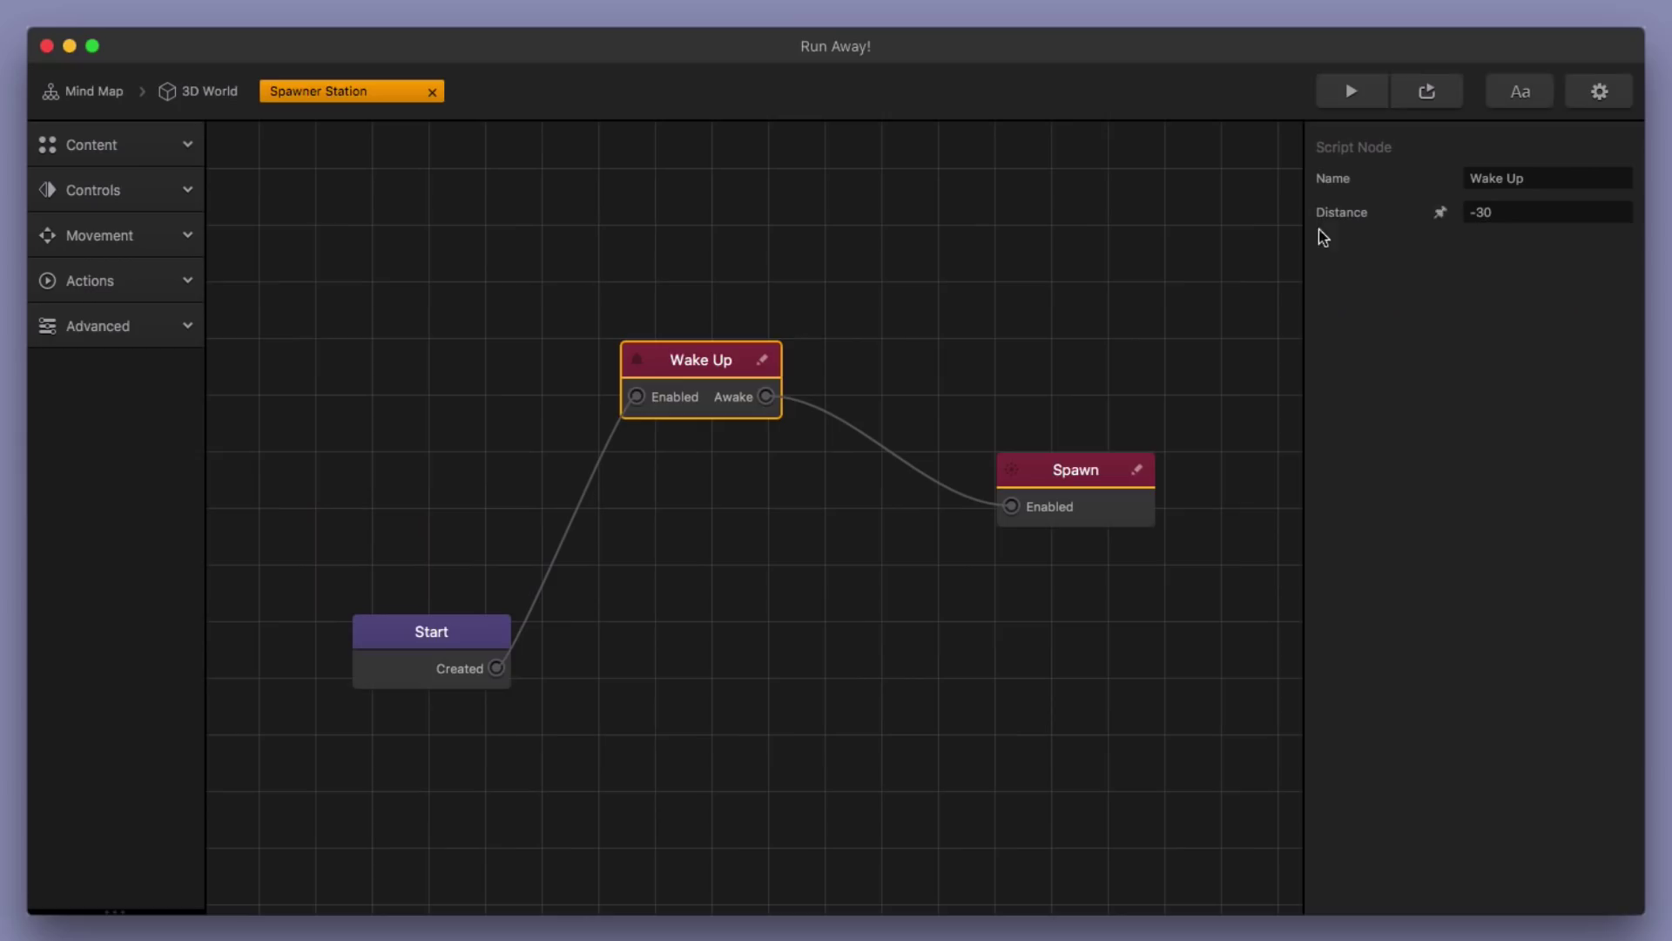
pyautogui.click(431, 92)
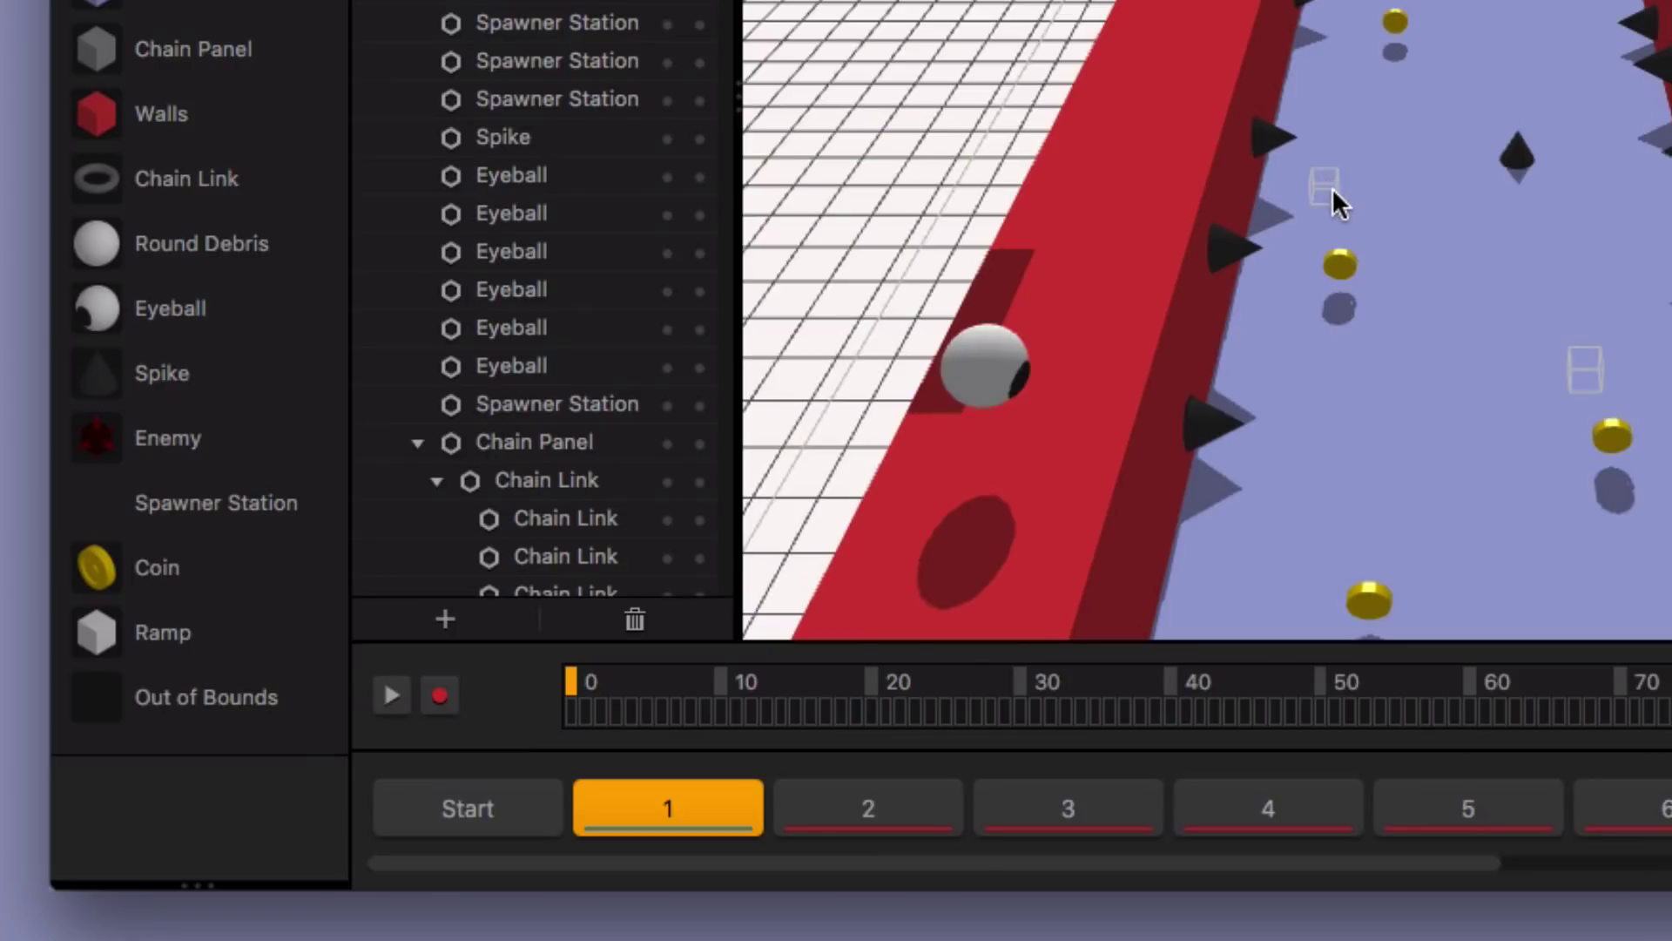
pyautogui.moveTo(1347, 172); pyautogui.dragTo(1318, 214, button='right')
# Step: Open the Enemy script, check the Move node's speed, and return to the 3D World
pyautogui.doubleClick(171, 443)
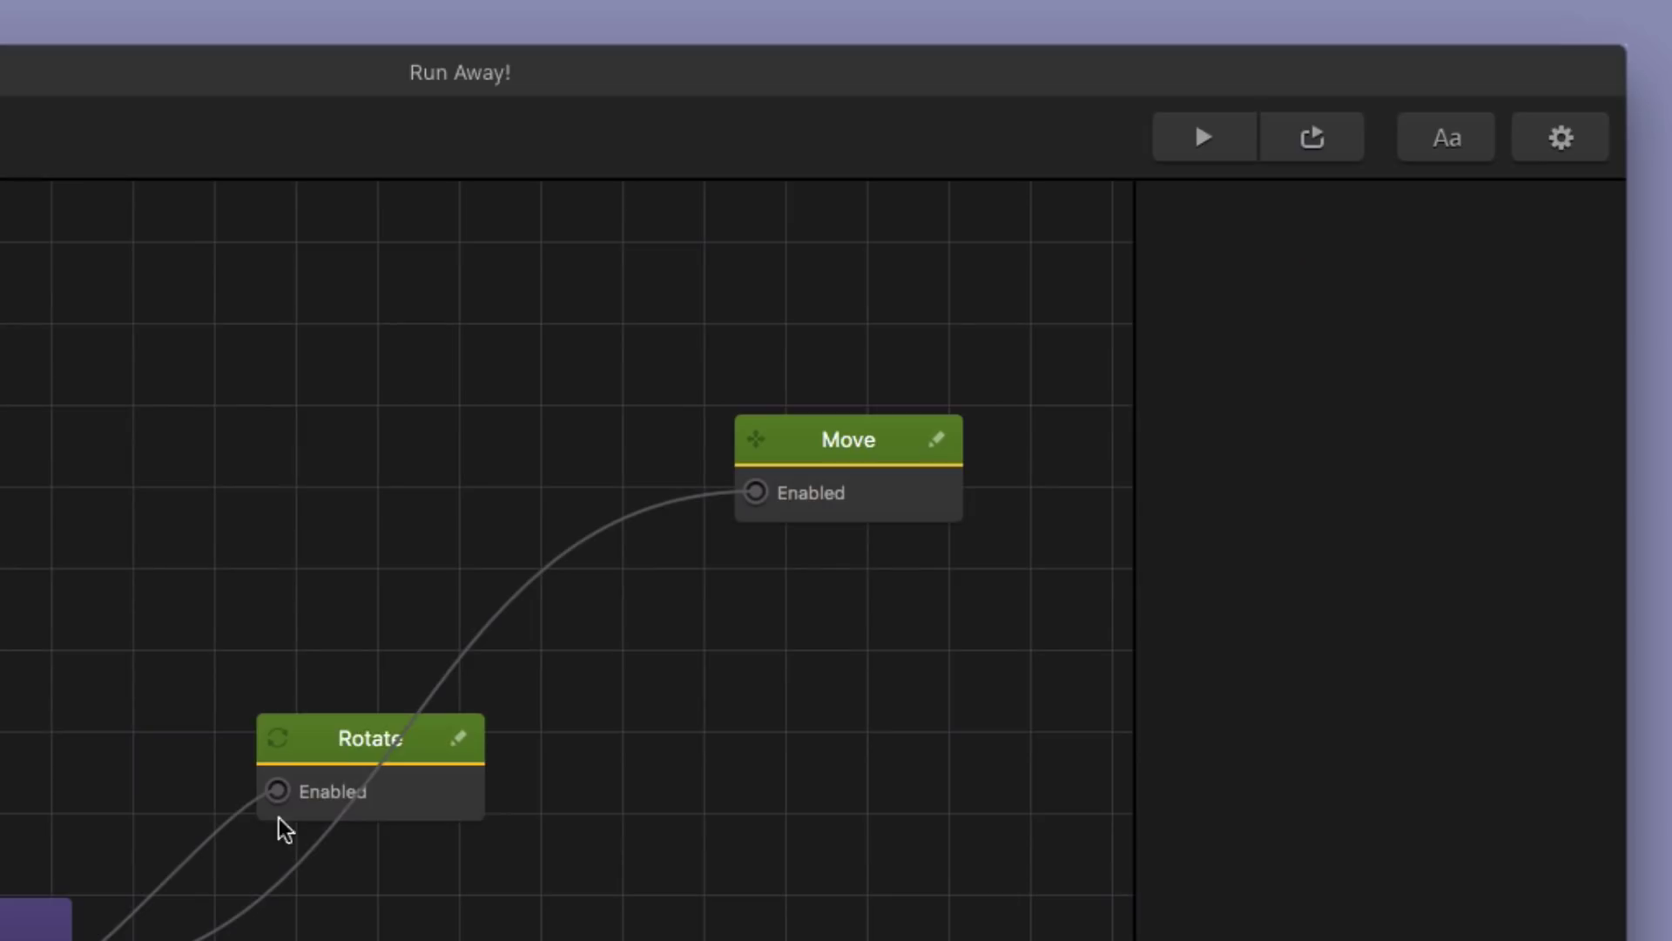
pyautogui.click(859, 444)
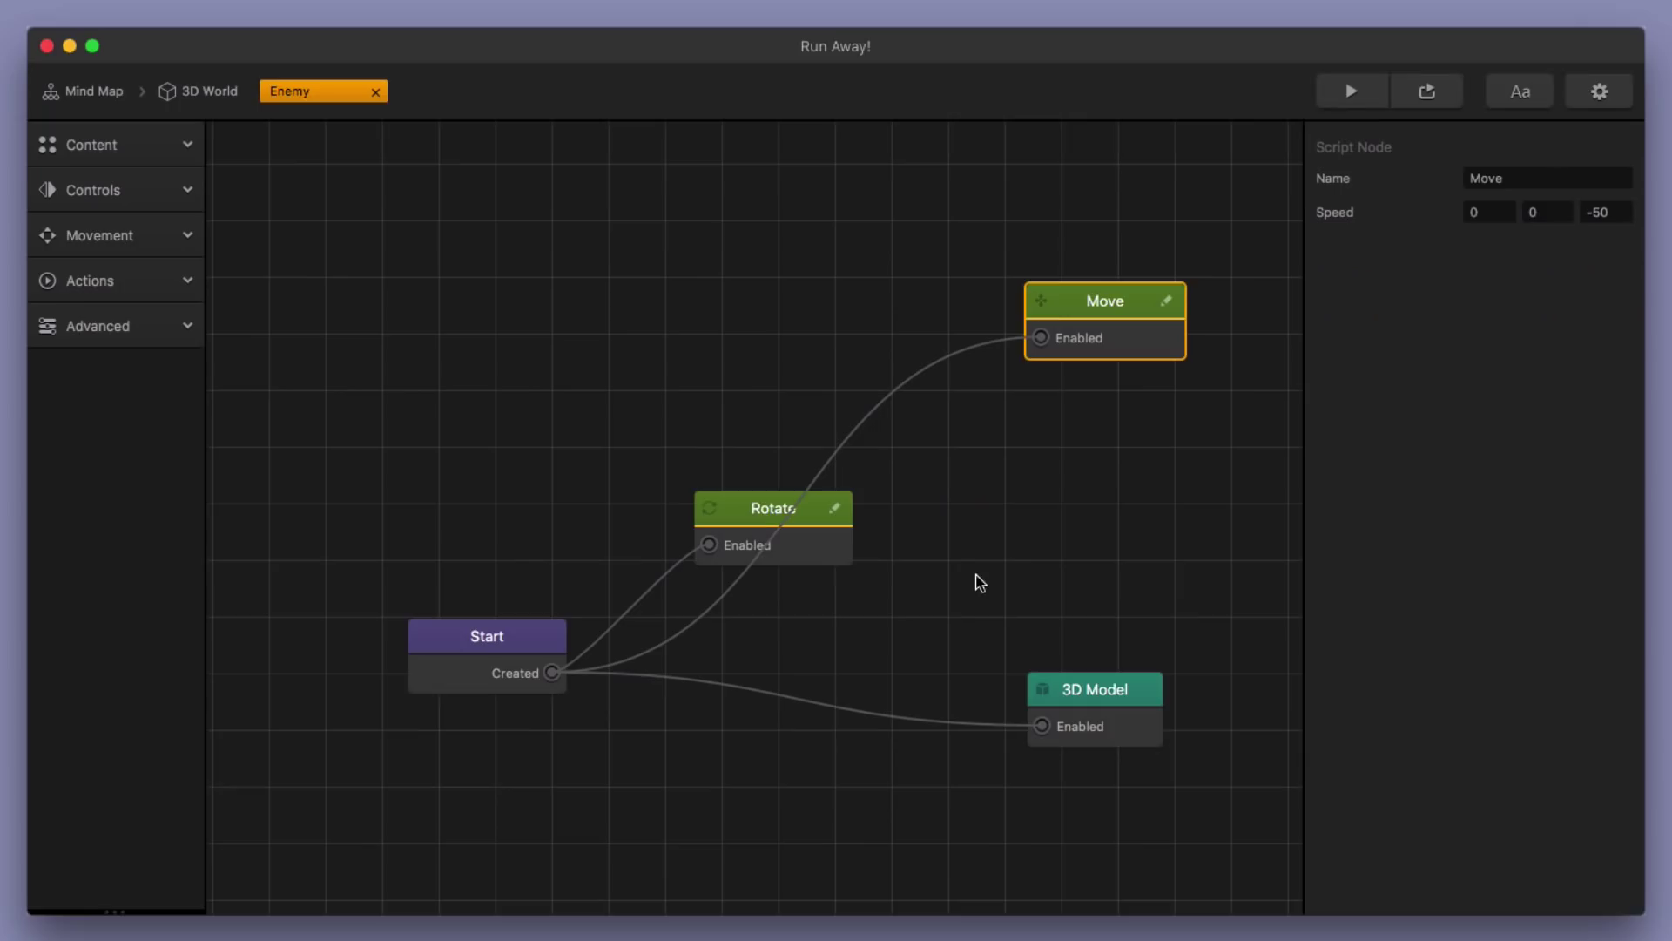
pyautogui.click(223, 92)
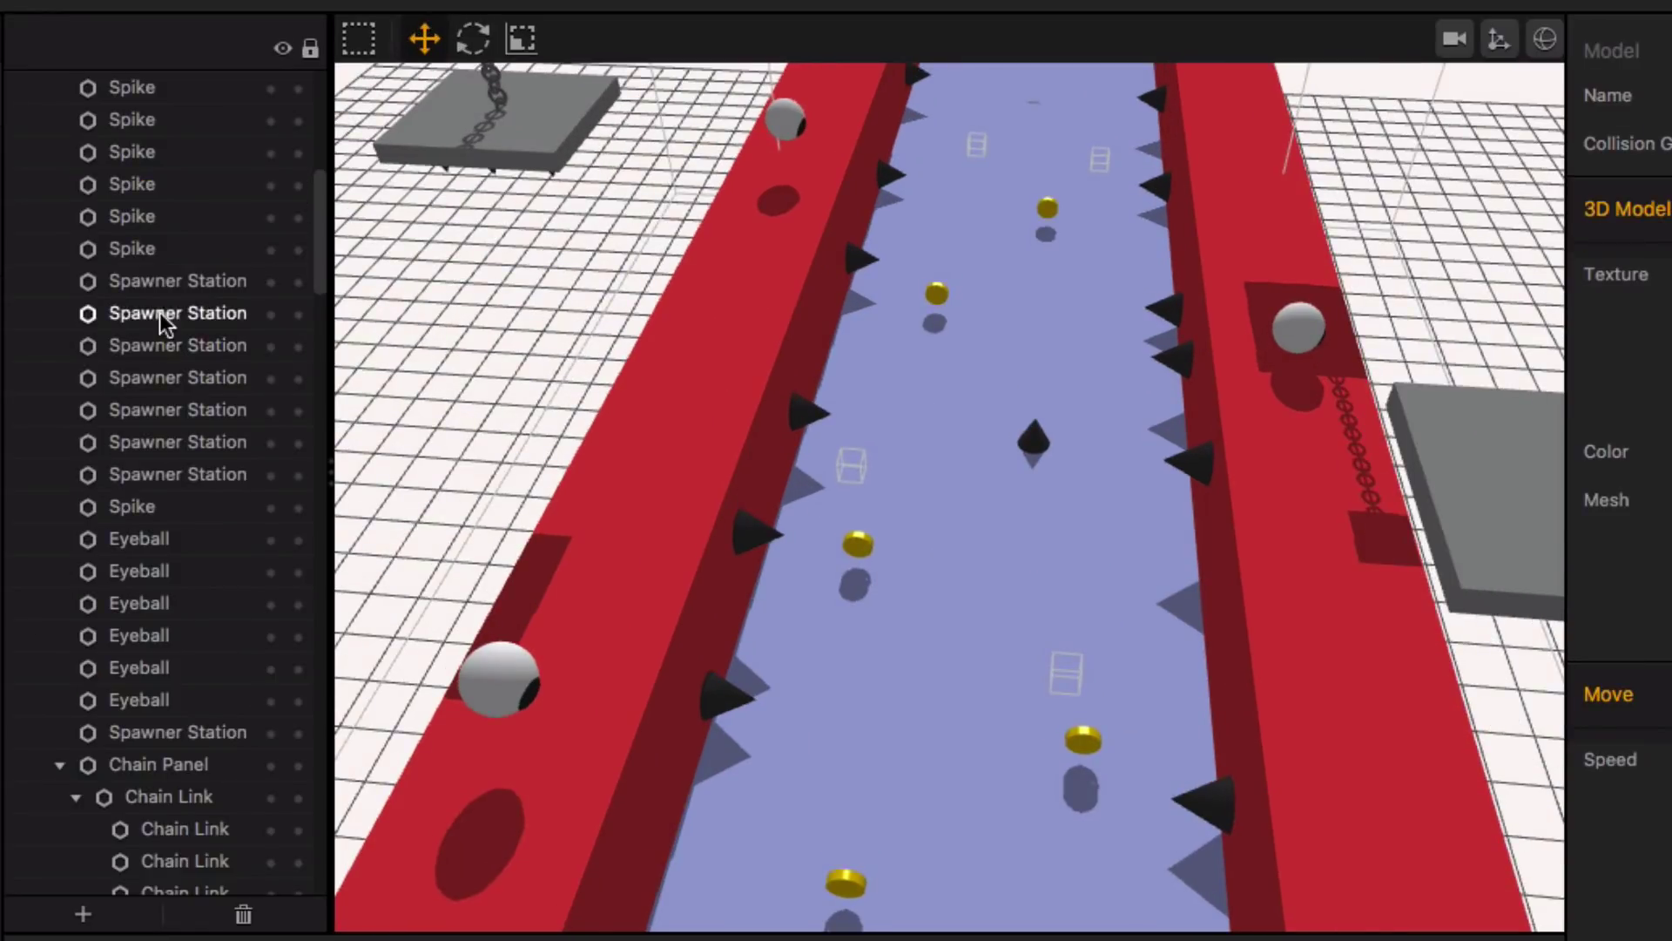
# Step: Select all eight Spawner Stations in level section 1 and set their scale to 0.7 on all three axes
pyautogui.moveTo(160, 277); pyautogui.dragTo(169, 384)
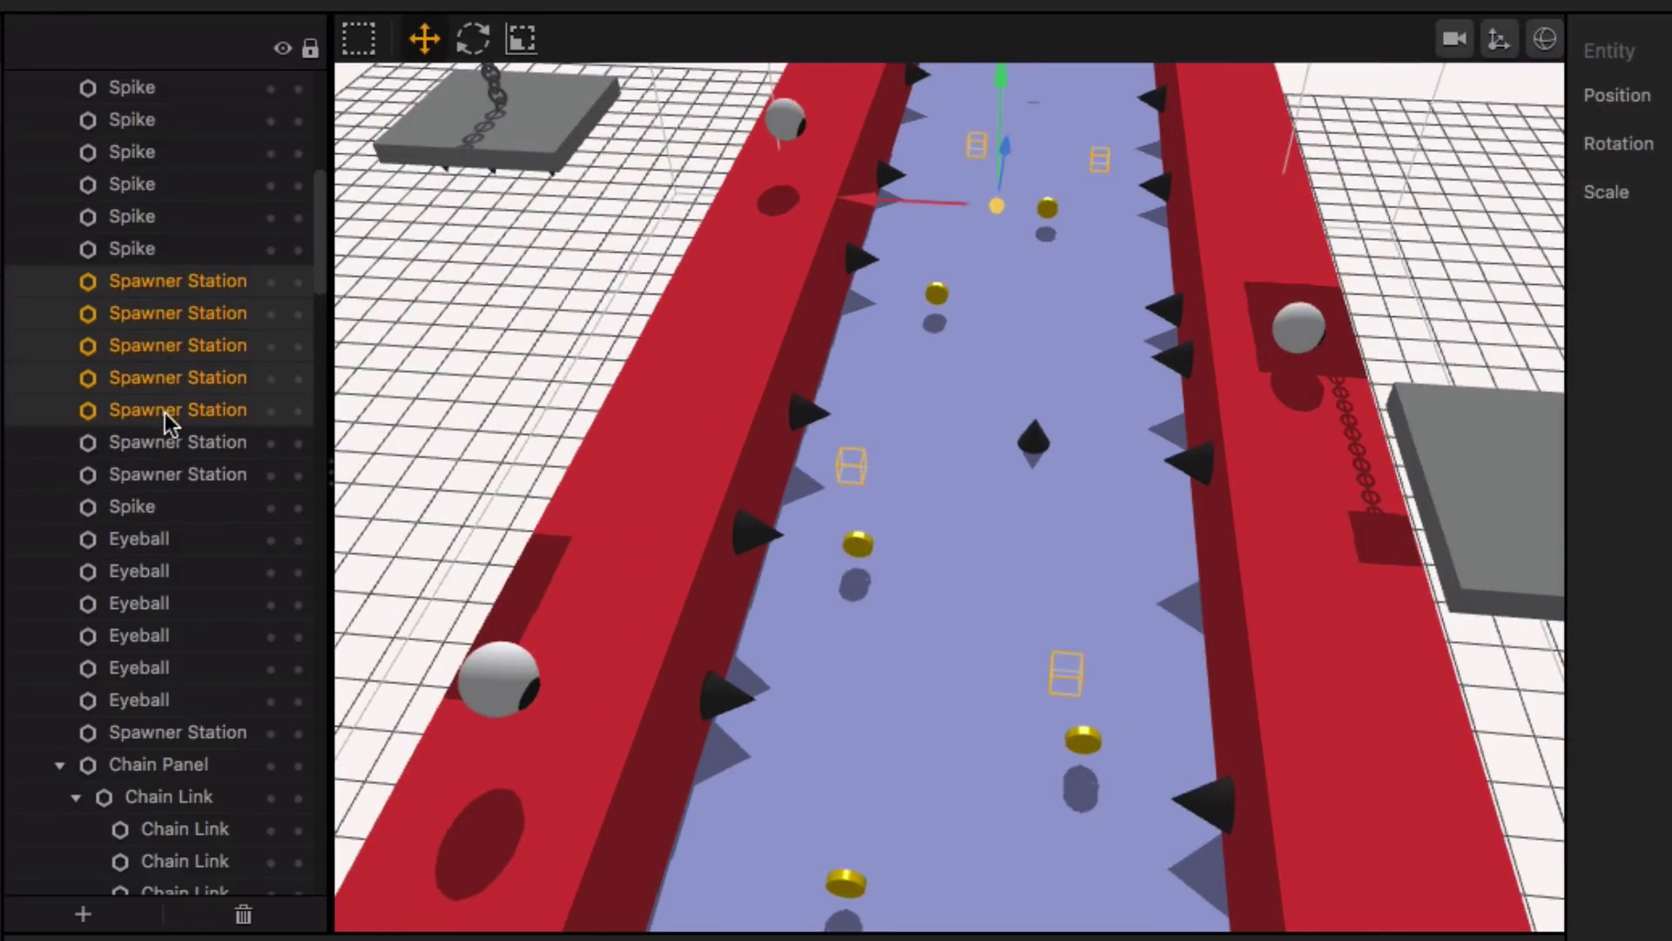
pyautogui.moveTo(1010, 441); pyautogui.dragTo(552, 408)
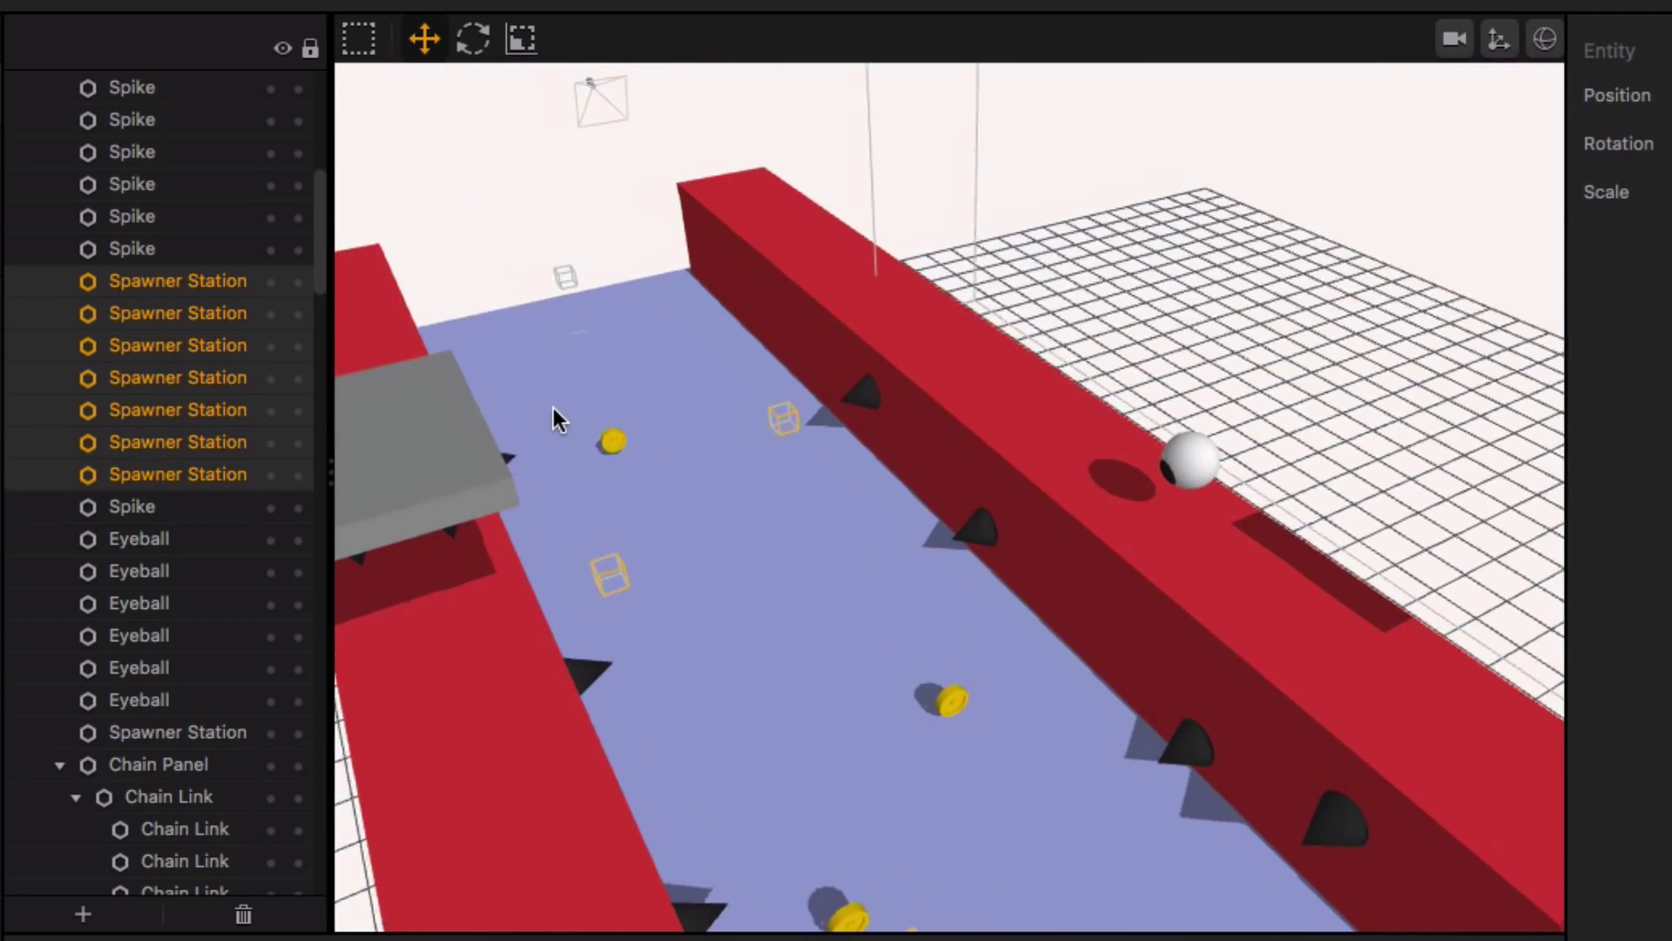
pyautogui.scroll(-5, 232, 604)
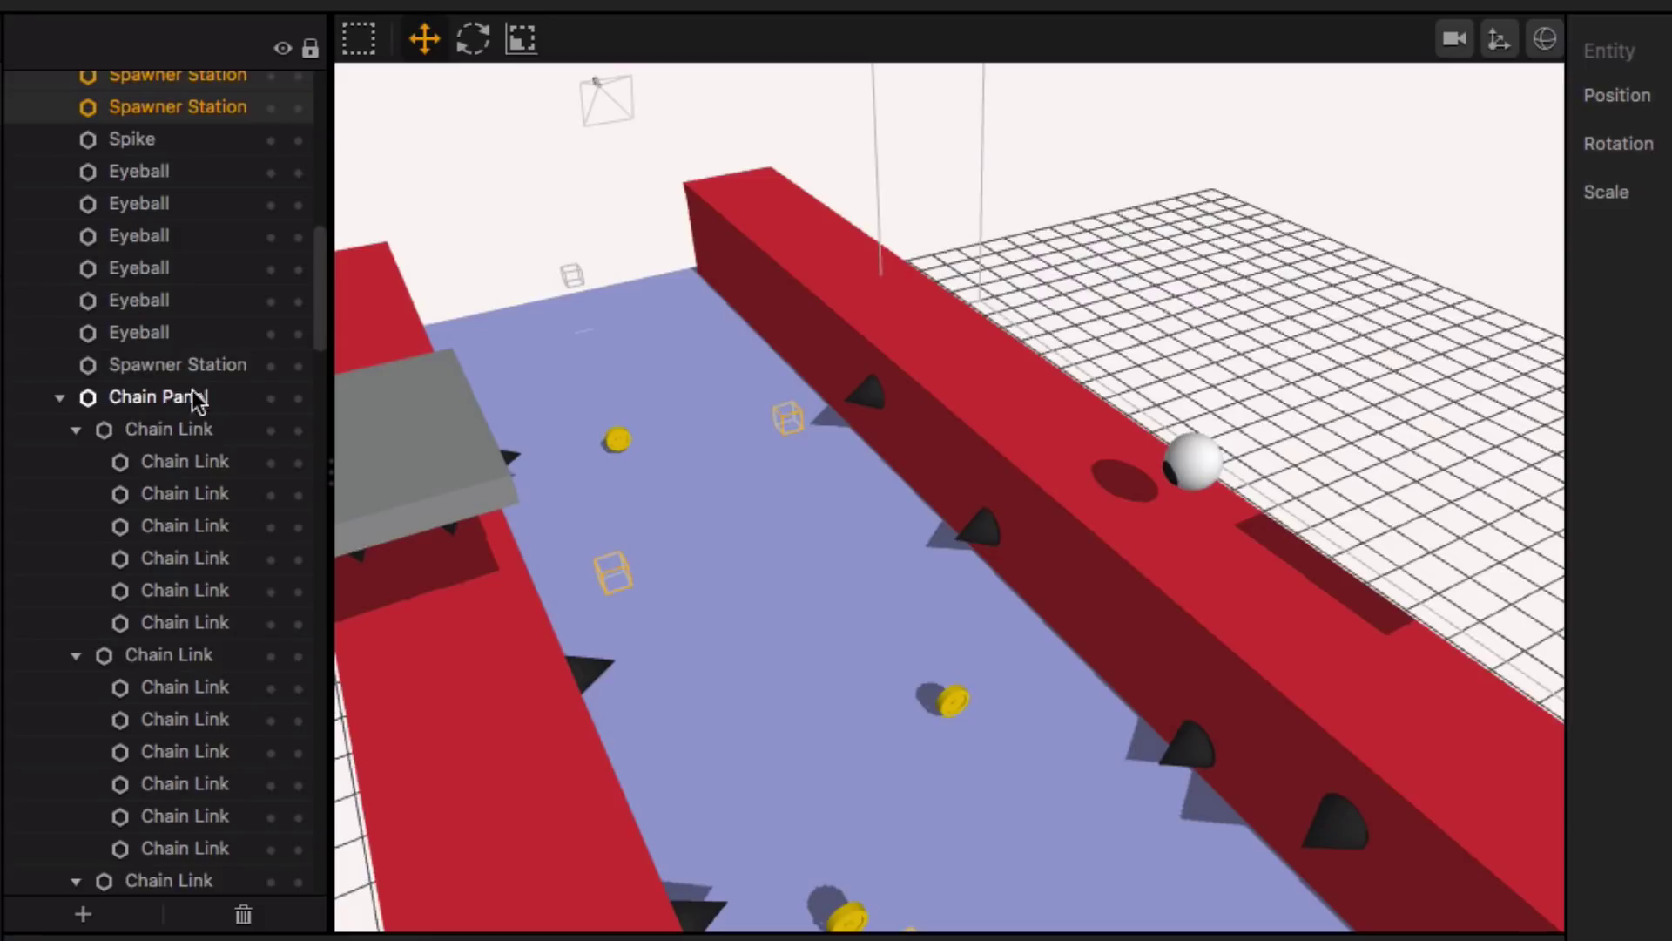
pyautogui.keyDown('super'); pyautogui.click(192, 365); pyautogui.keyUp('super')
pyautogui.scroll(7, 227, 331)
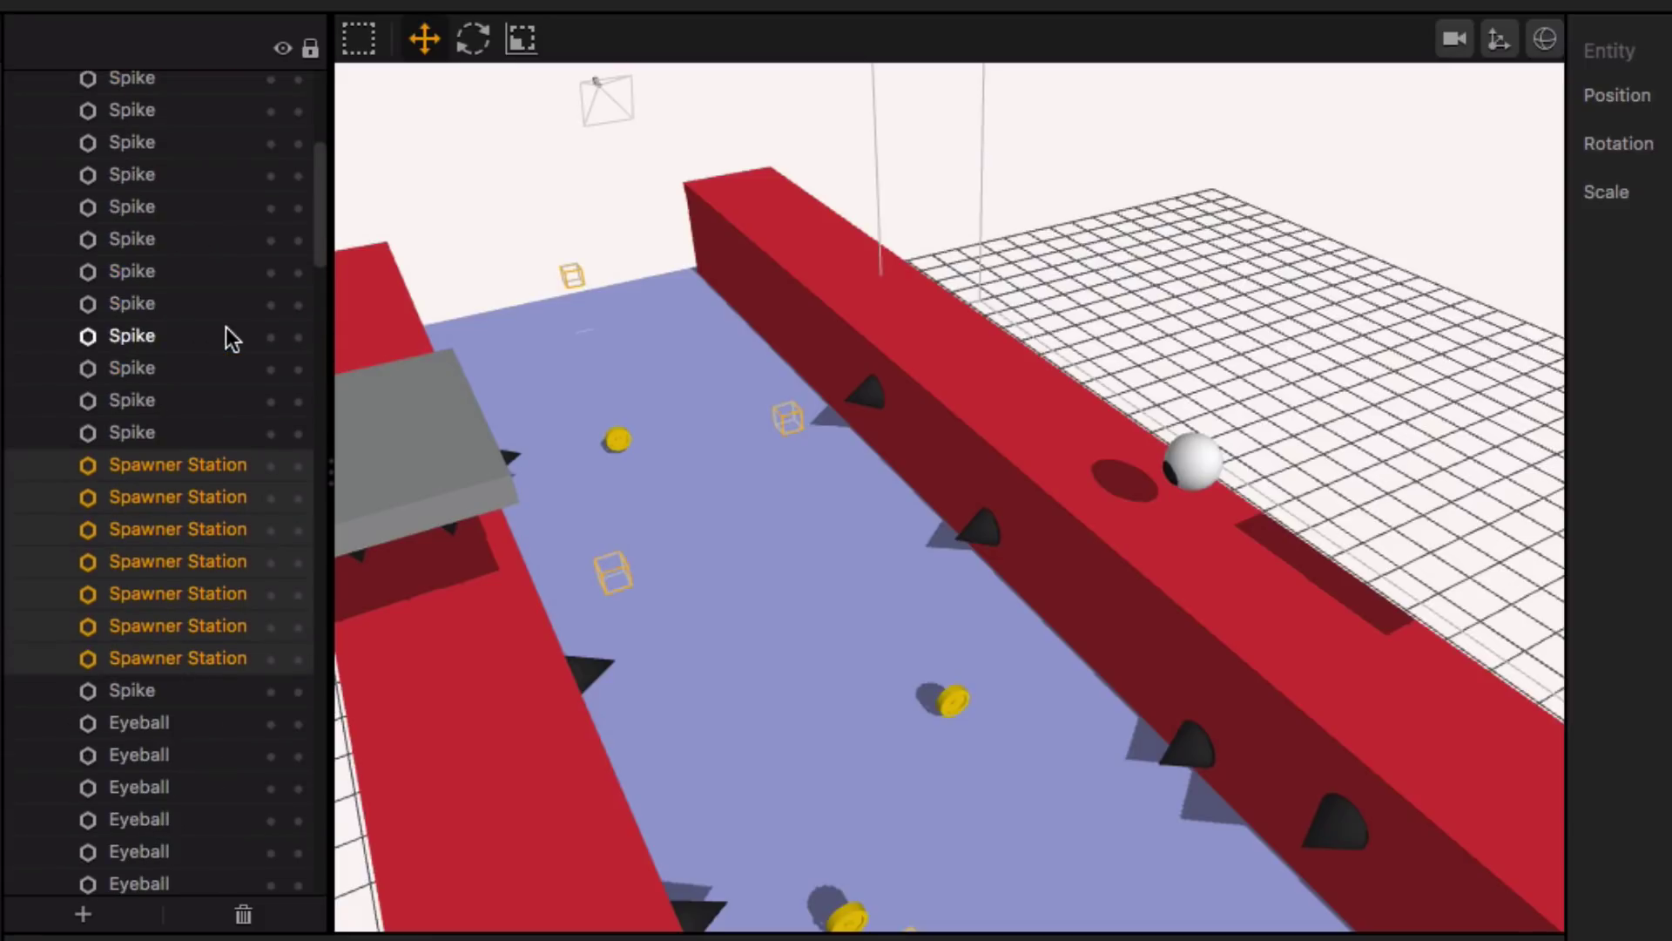
pyautogui.scroll(-3, 227, 327)
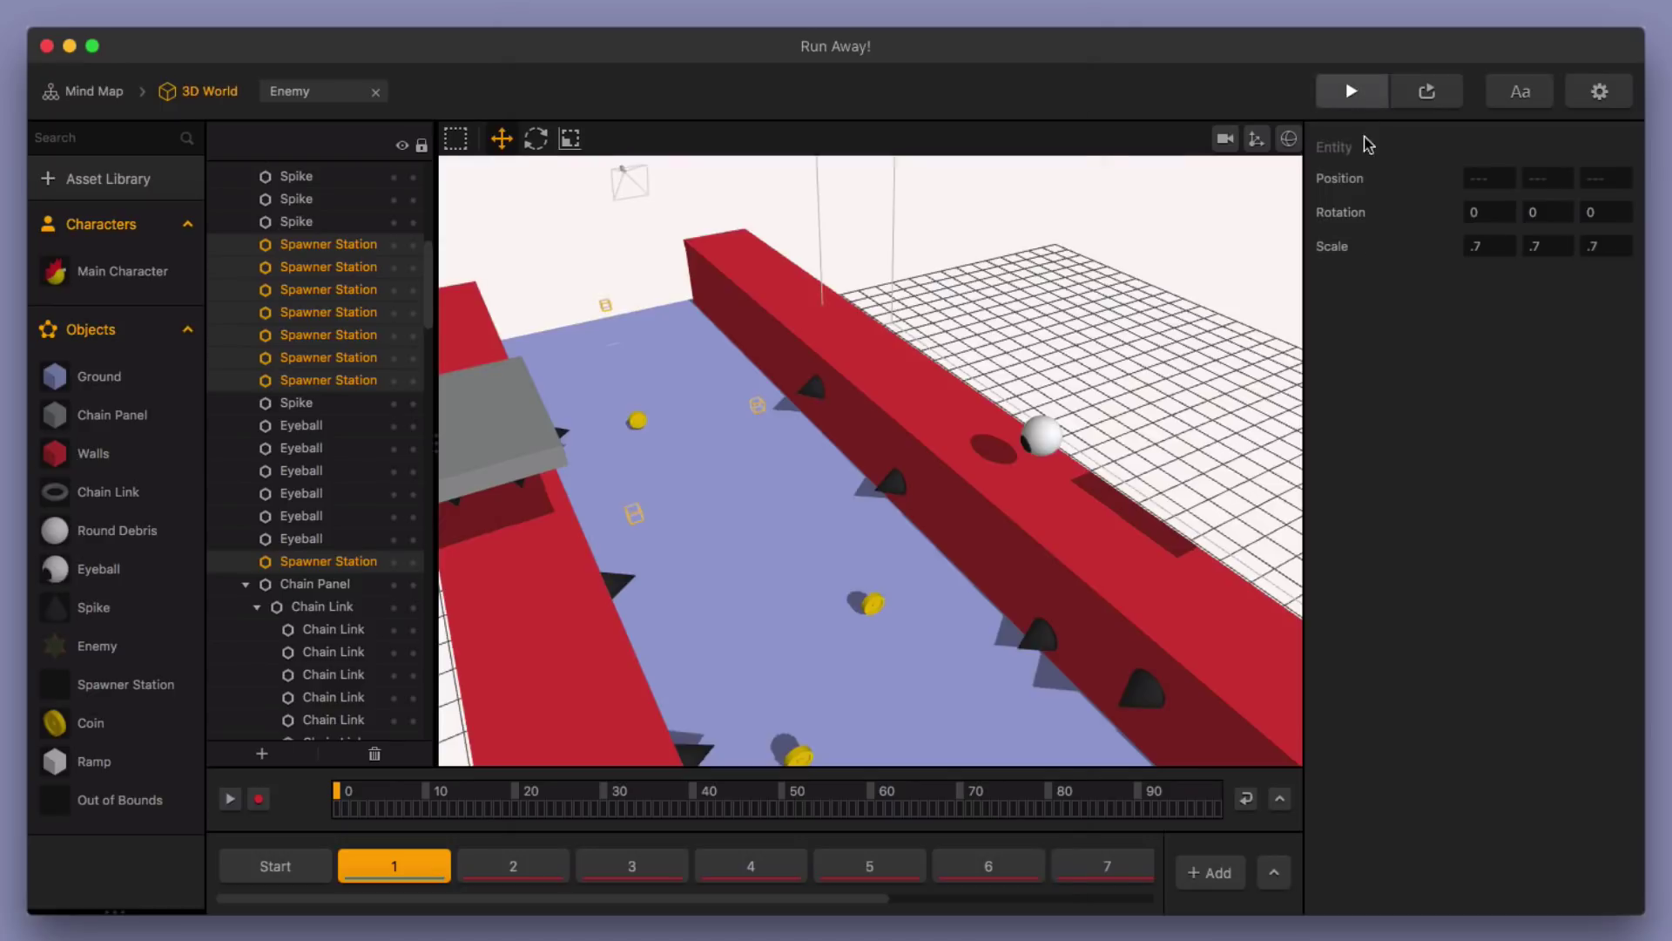
# Step: Play-test the game with the rescaled Spawner Stations and close the preview
pyautogui.click(1351, 91)
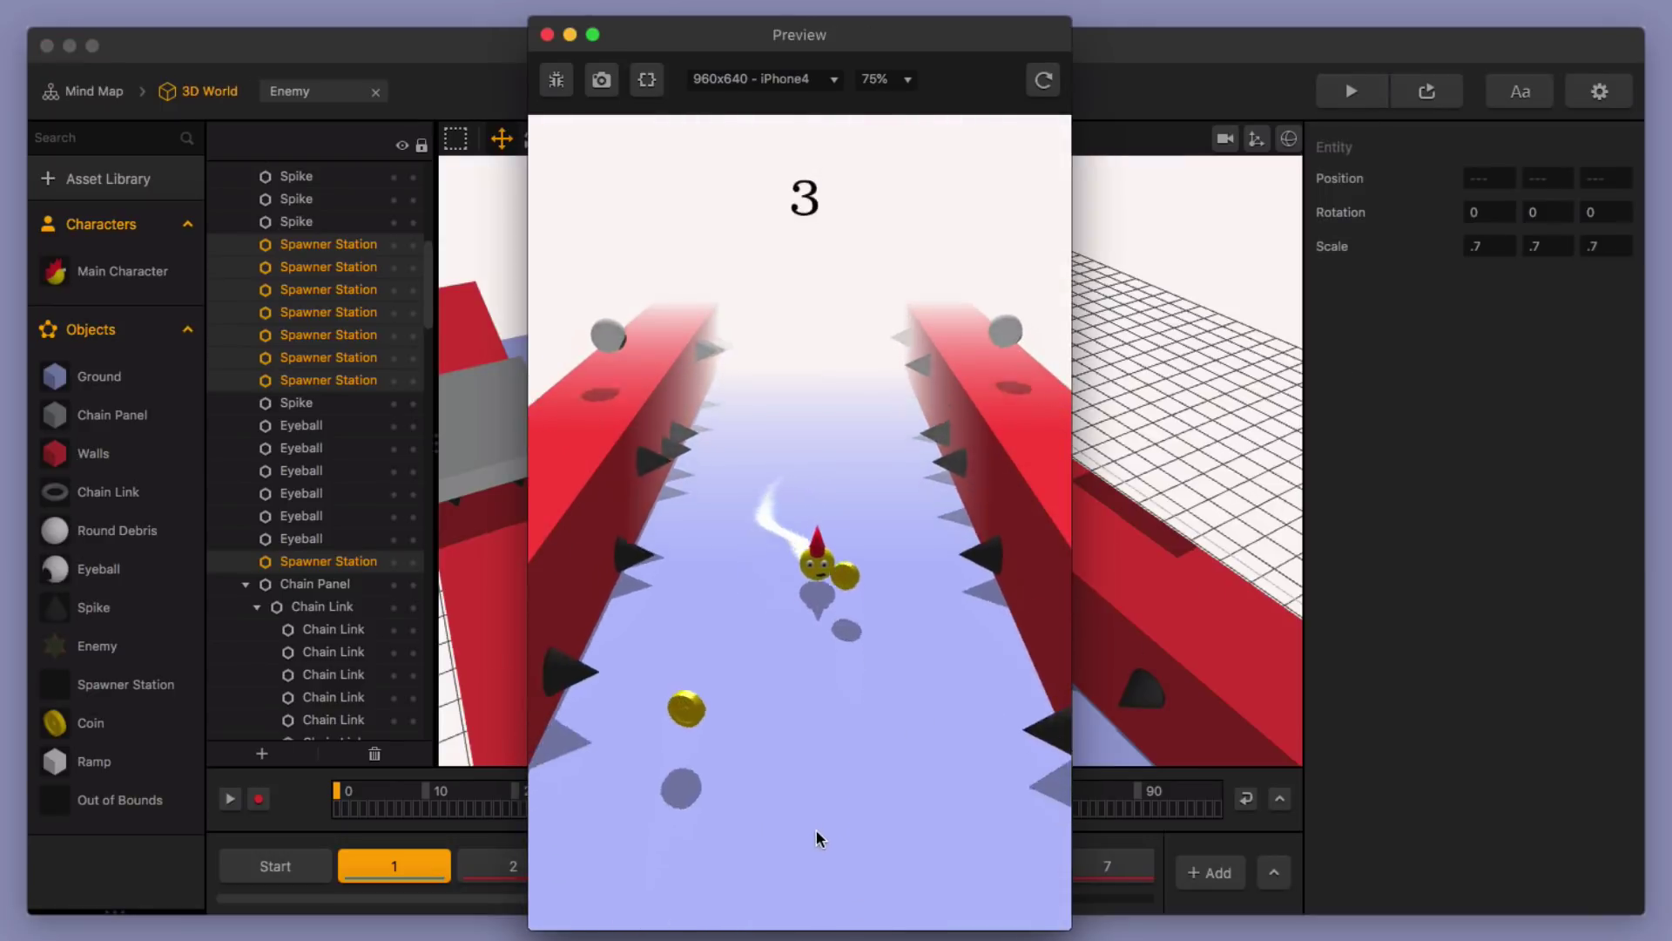
pyautogui.moveTo(758, 849)
pyautogui.mouseDown()
pyautogui.moveTo(897, 869)
pyautogui.moveTo(735, 869)
pyautogui.moveTo(876, 869)
pyautogui.moveTo(756, 855)
pyautogui.moveTo(646, 876)
pyautogui.moveTo(866, 893)
pyautogui.moveTo(767, 895)
pyautogui.moveTo(837, 929)
pyautogui.moveTo(614, 913)
pyautogui.moveTo(772, 922)
pyautogui.moveTo(679, 911)
pyautogui.mouseUp()
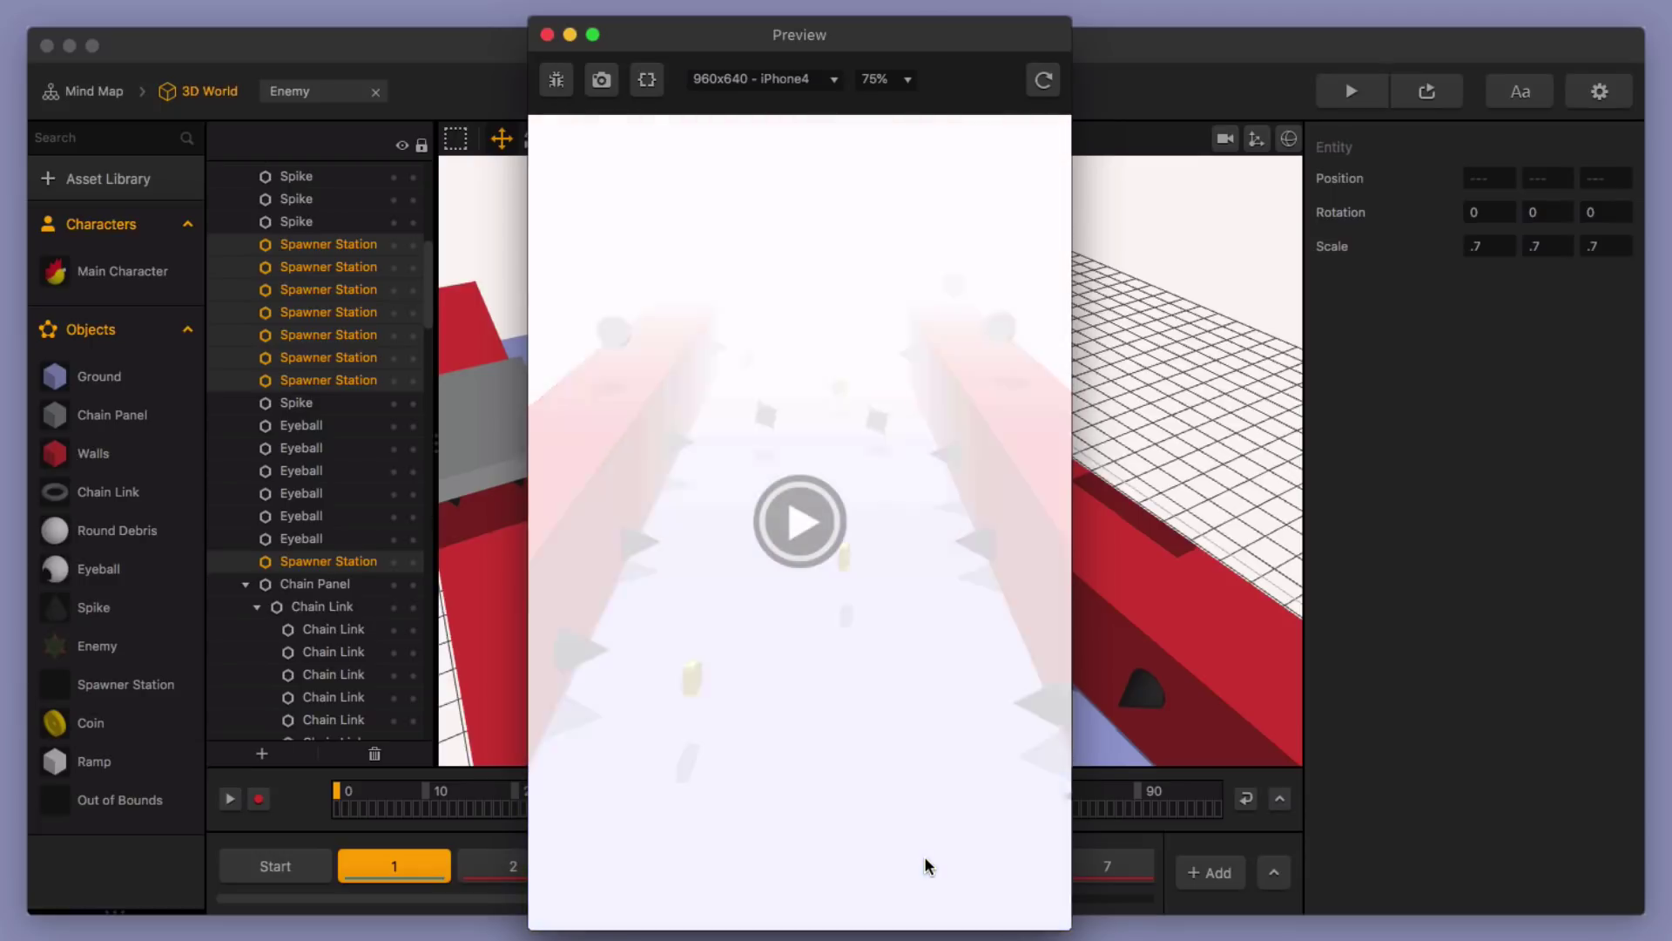
pyautogui.click(547, 34)
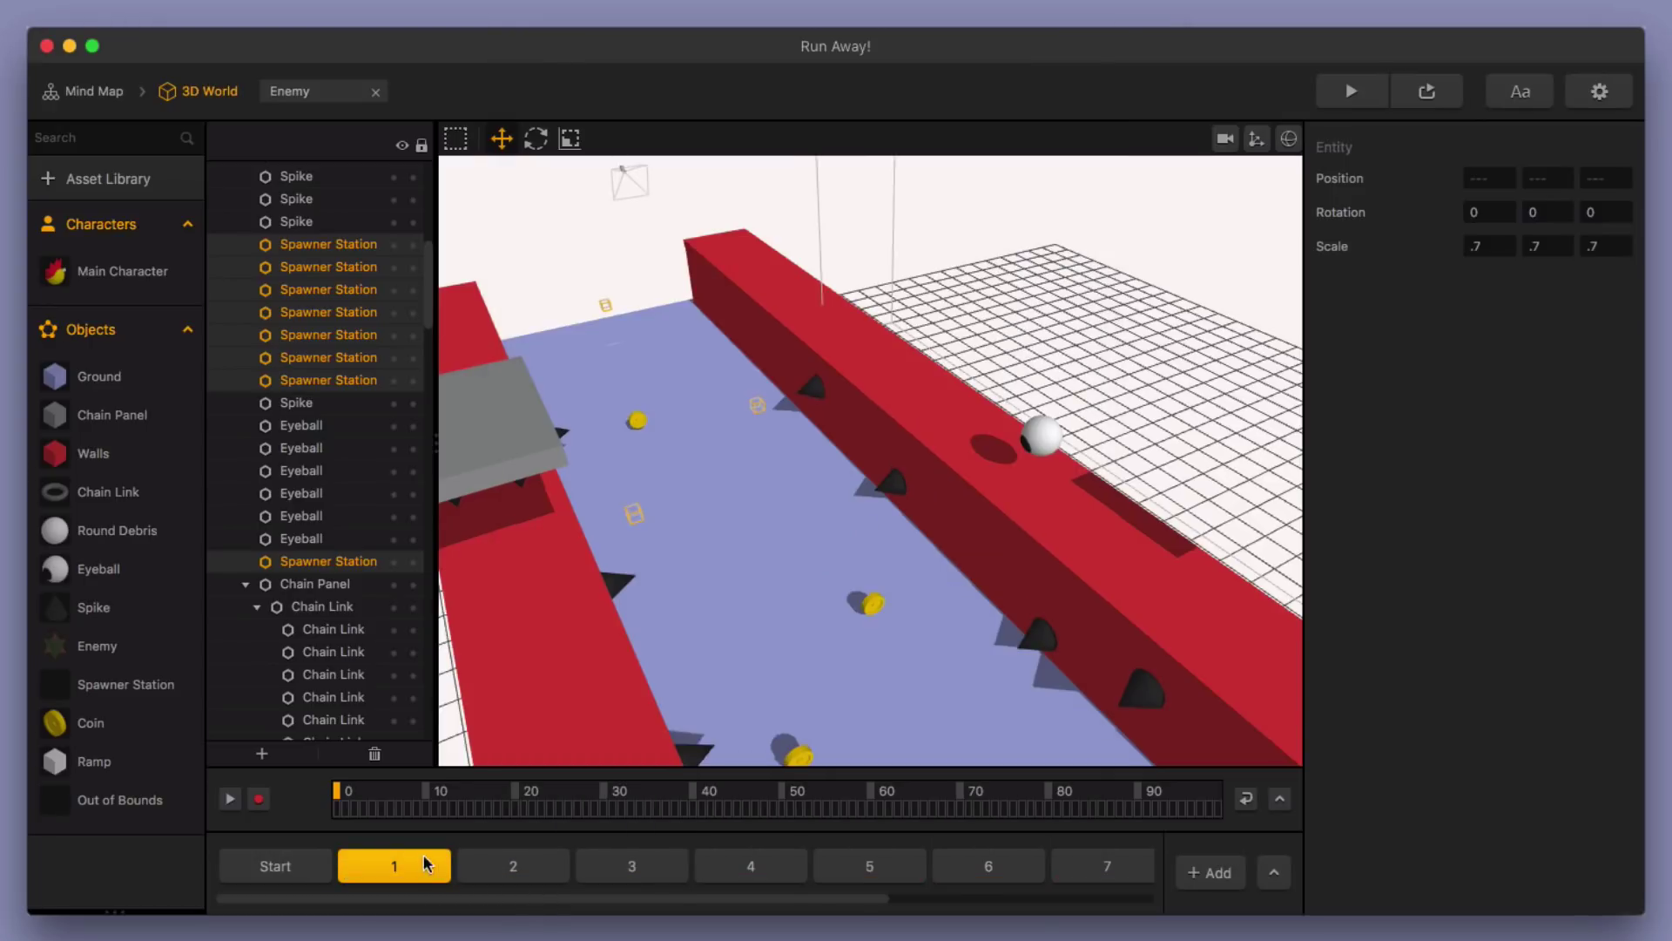
# Step: Switch to level section 2 and select all of its Spawner Stations
pyautogui.scroll(-5, 467, 624)
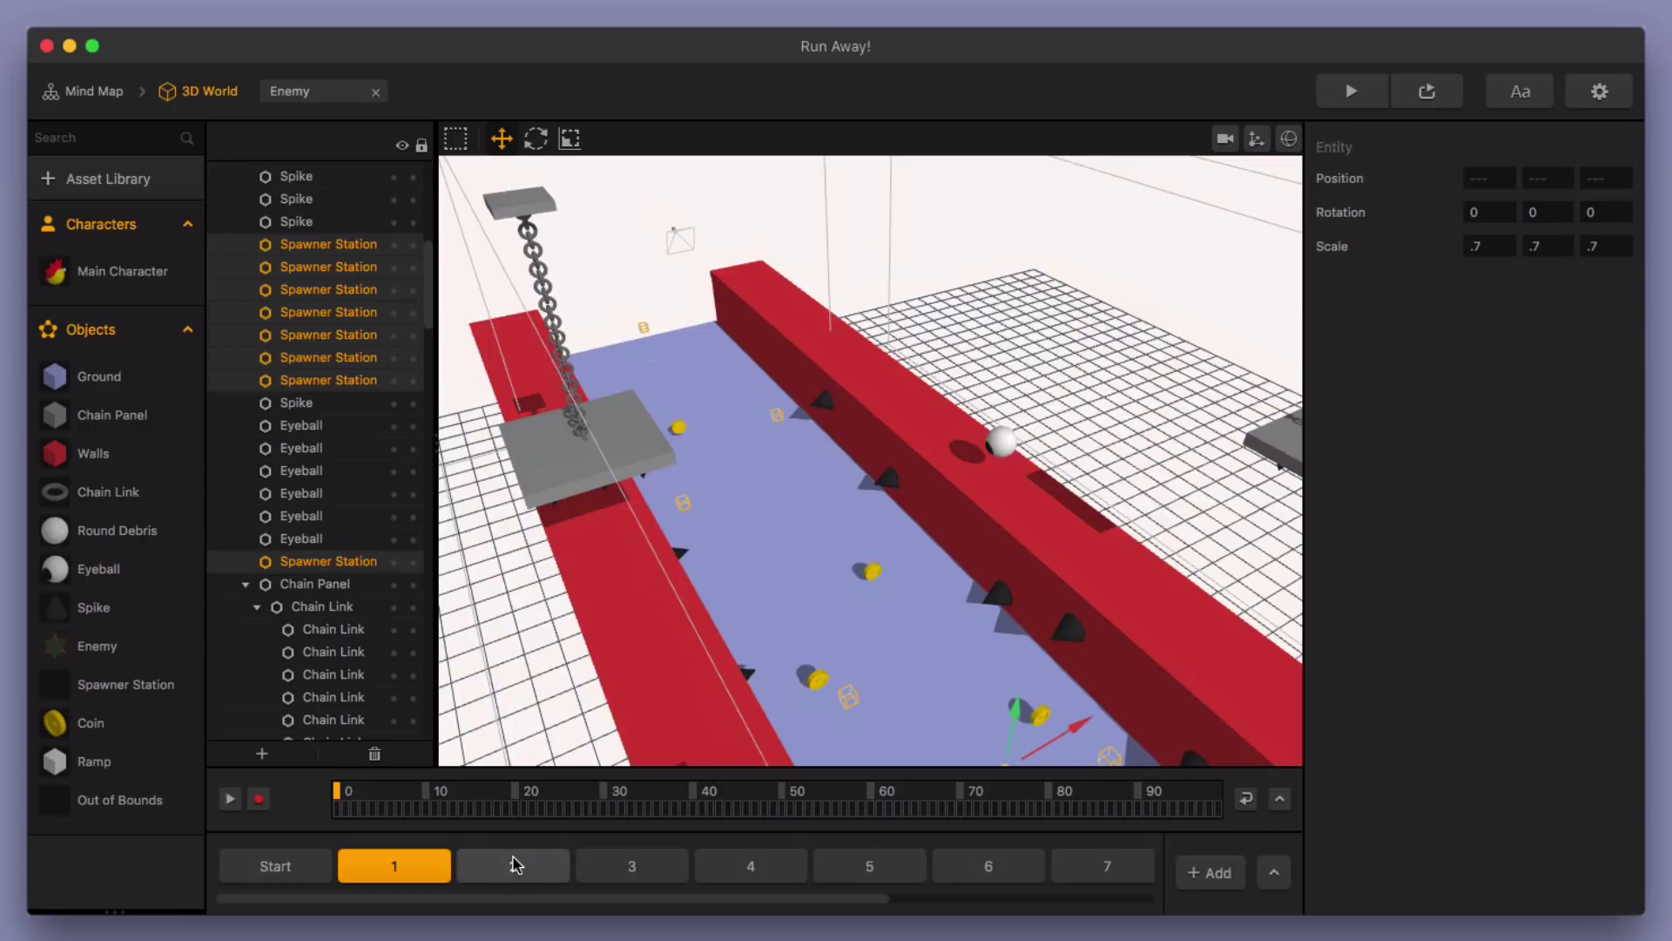
pyautogui.click(519, 867)
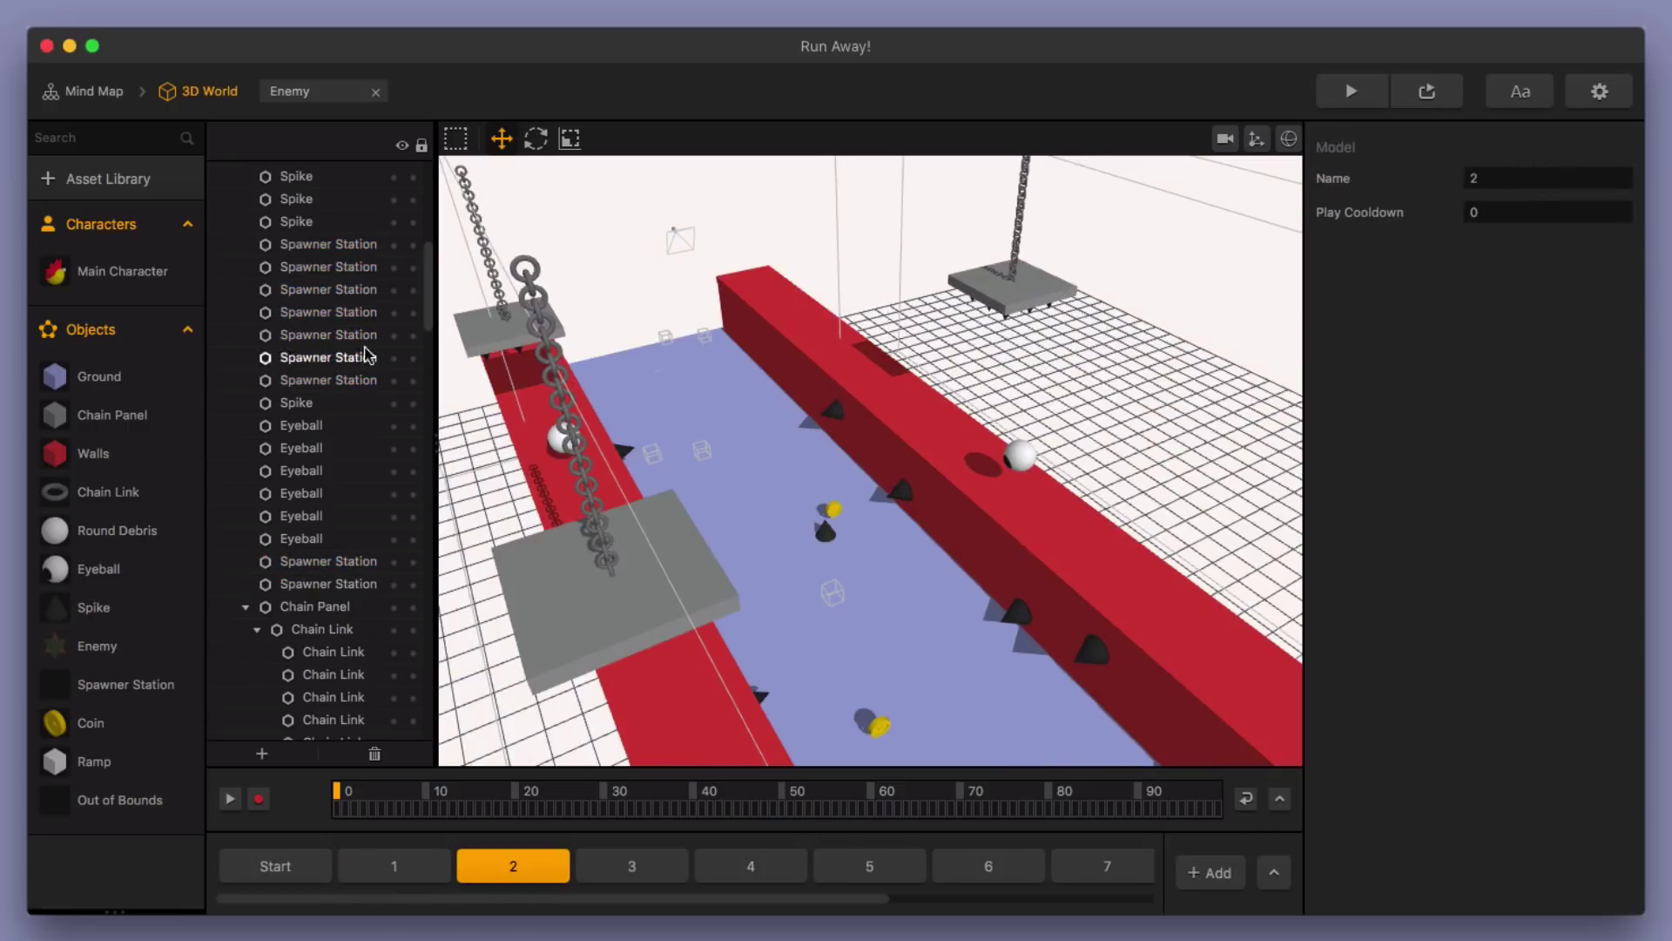
pyautogui.moveTo(337, 248); pyautogui.dragTo(343, 383)
pyautogui.keyDown('super'); pyautogui.click(342, 562); pyautogui.keyUp('super')
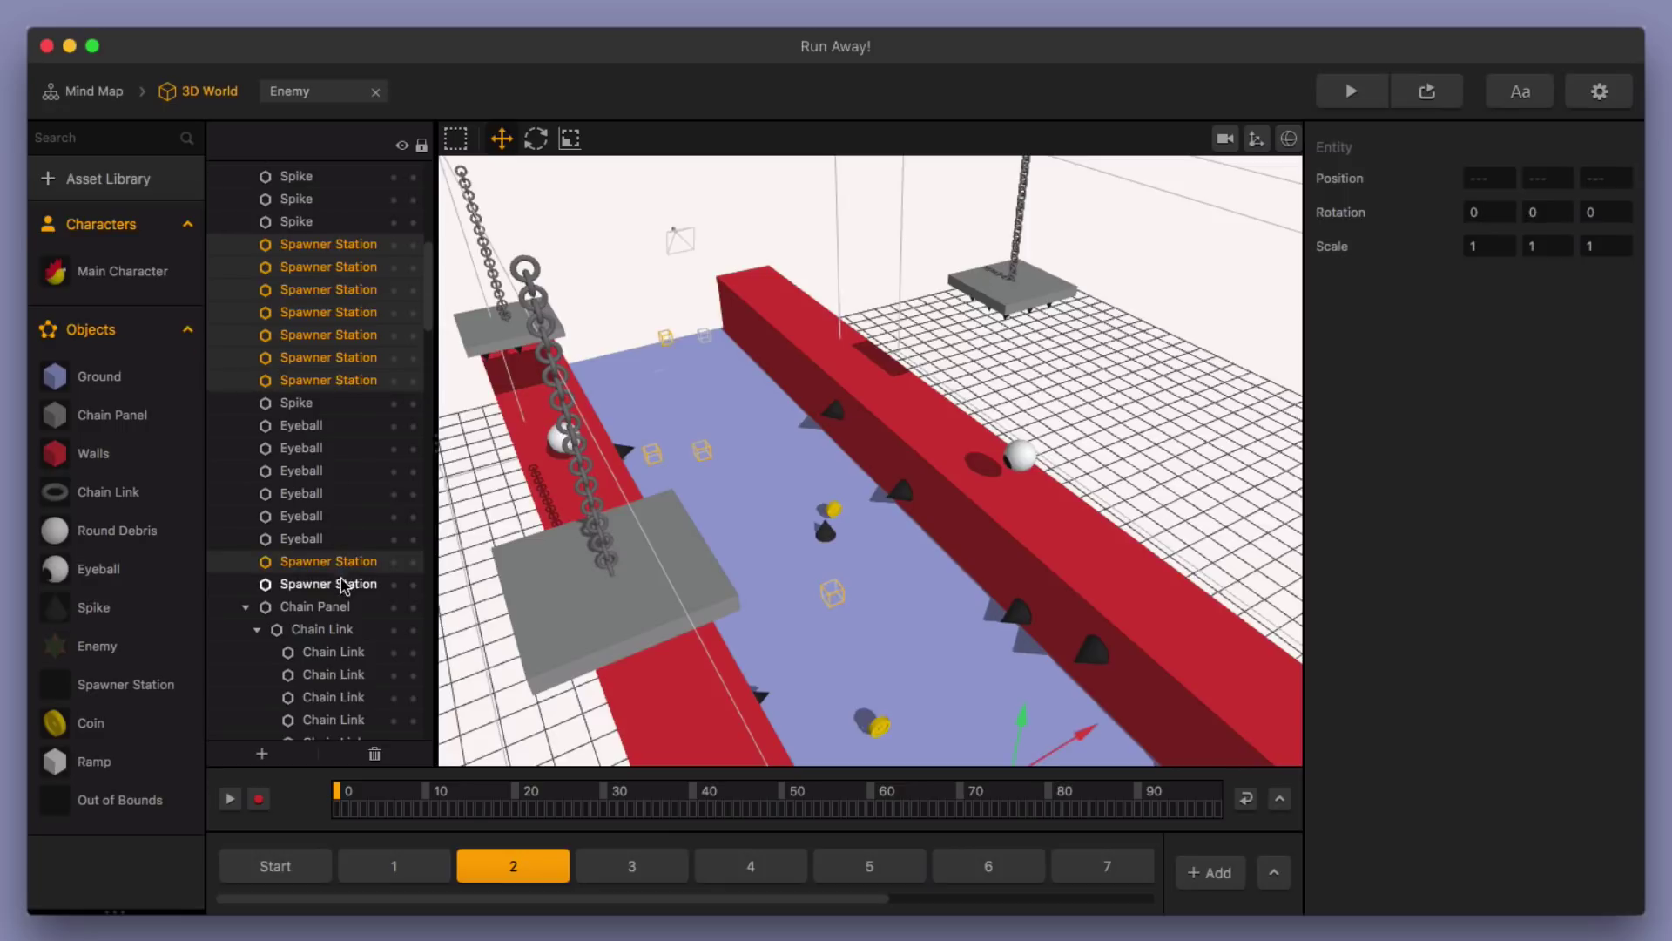
pyautogui.keyDown('super'); pyautogui.click(343, 584); pyautogui.keyUp('super')
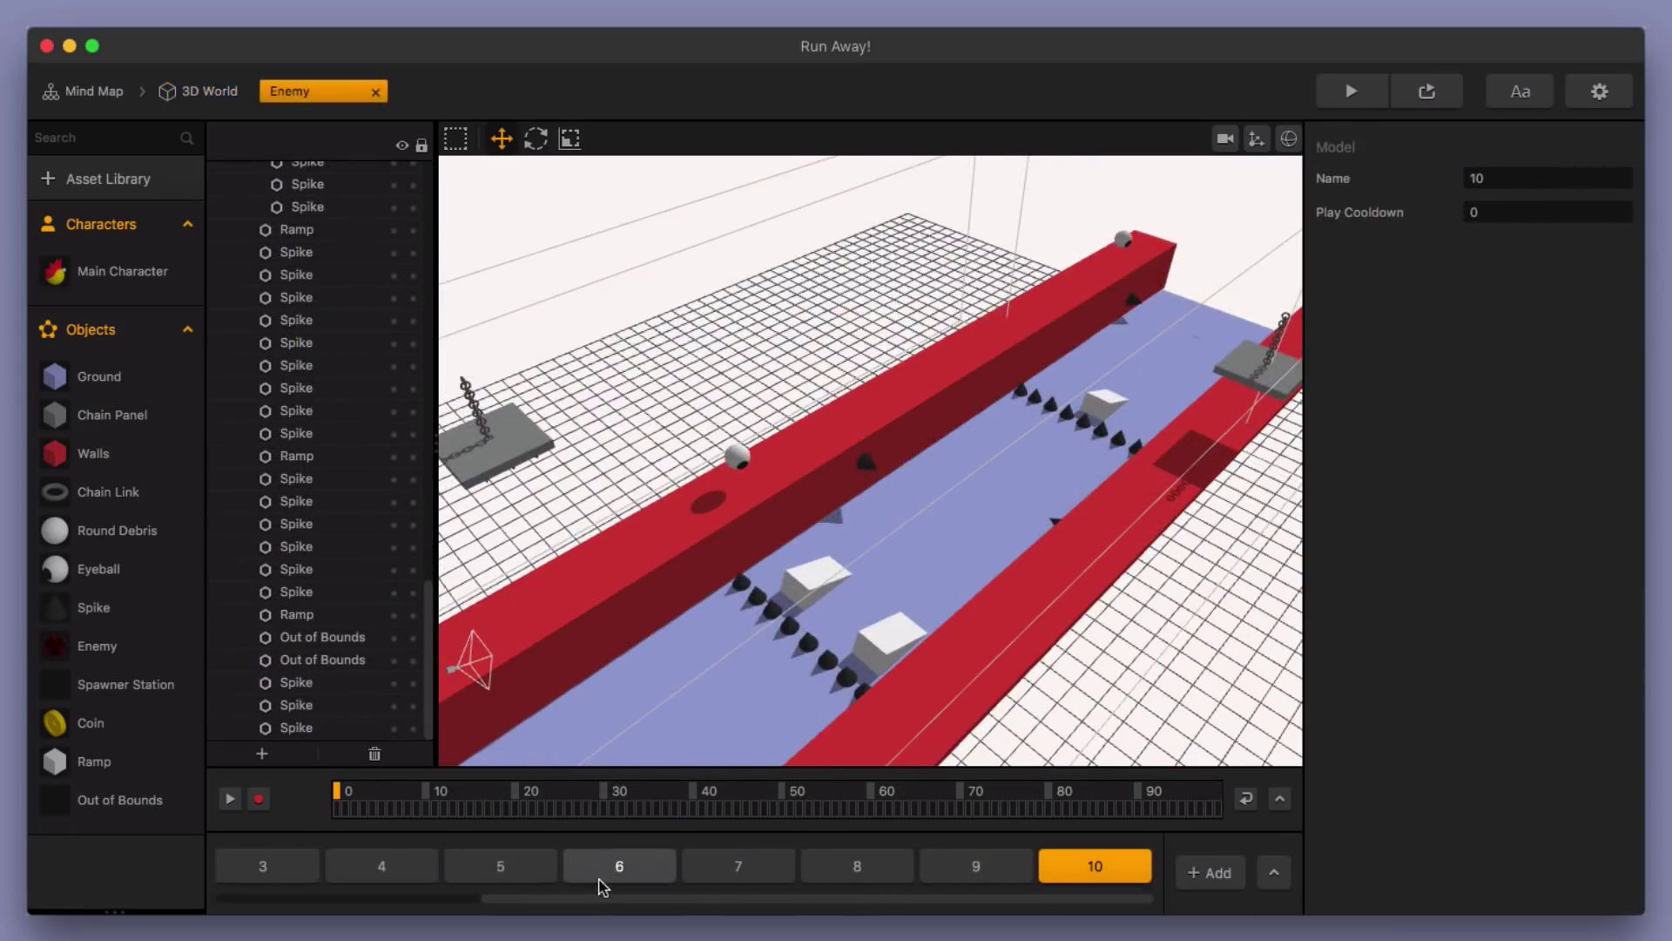
# Step: Return from level section 10 to sections 1 and 2 and inspect the Spawner Stations in section 2
pyautogui.moveTo(521, 905); pyautogui.dragTo(261, 905)
pyautogui.click(517, 874)
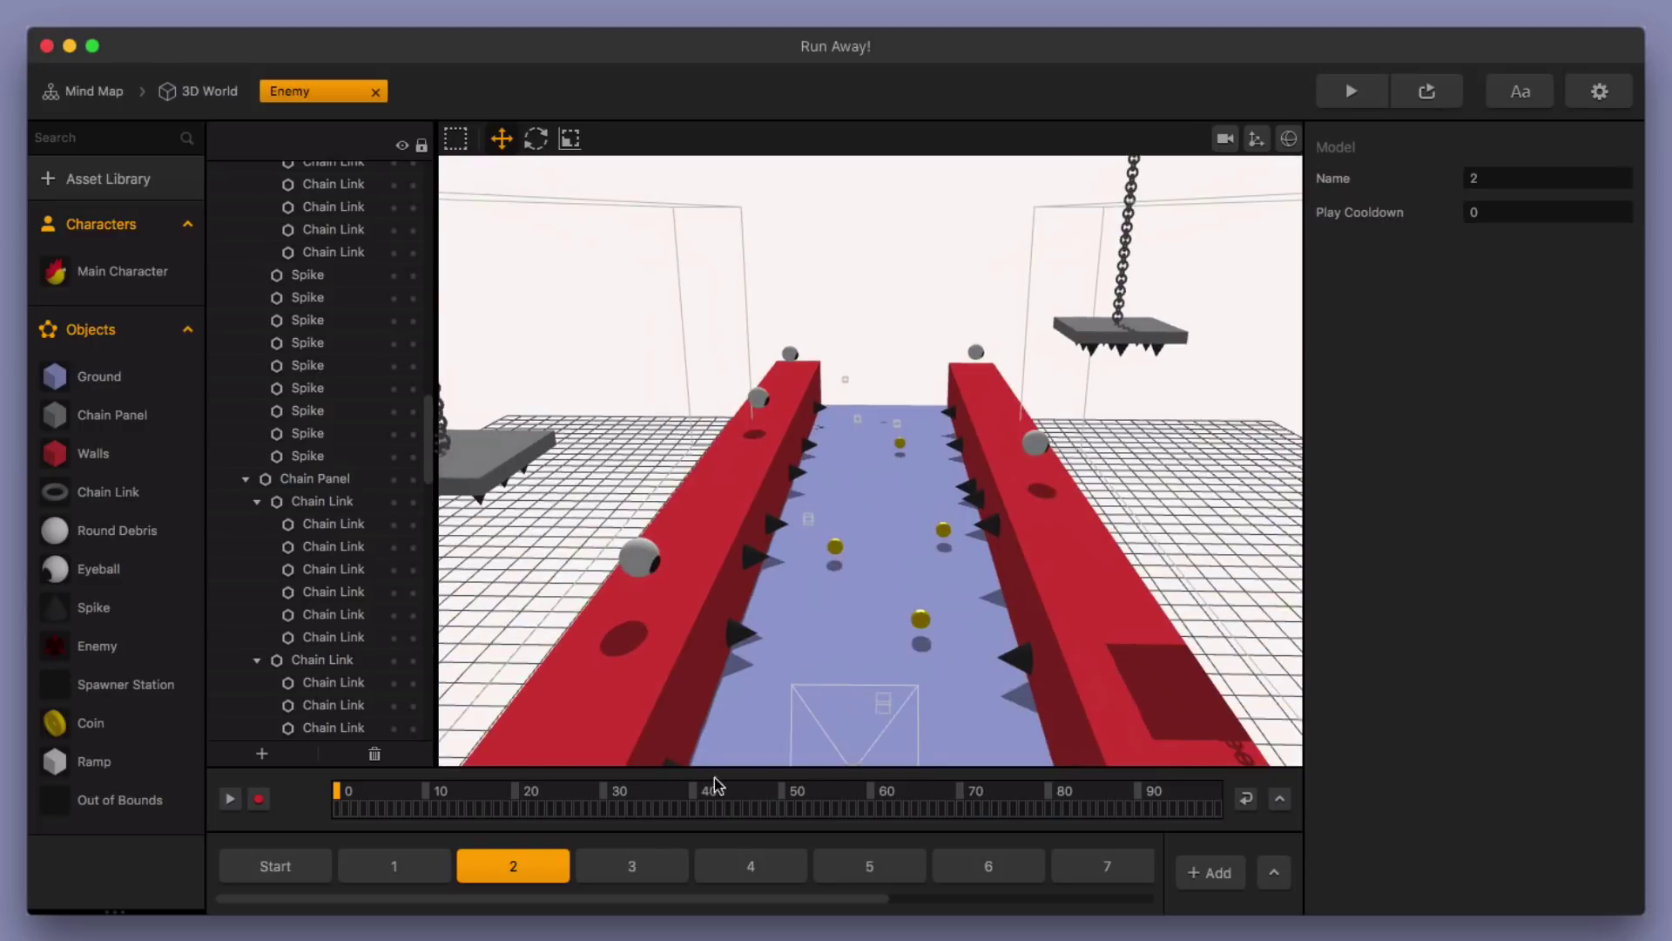
pyautogui.click(384, 867)
pyautogui.click(527, 869)
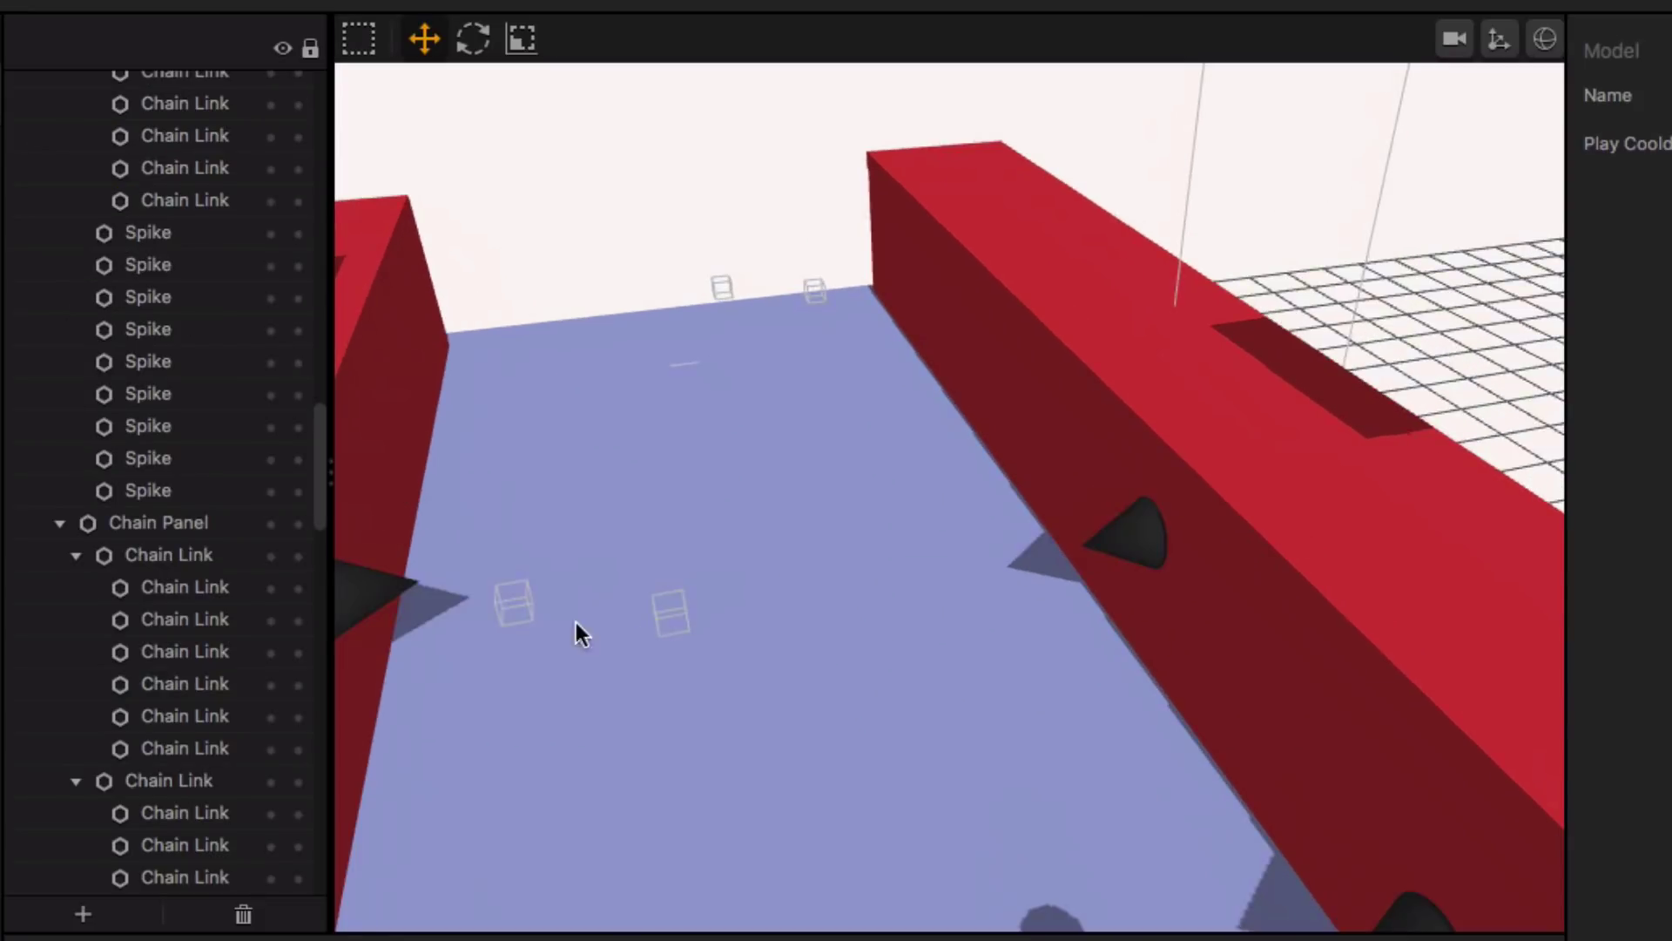
# Step: Delete two Spawner Stations in level section 2 and slide the remaining front one sideways toward the deleted front station's place
pyautogui.click(515, 608)
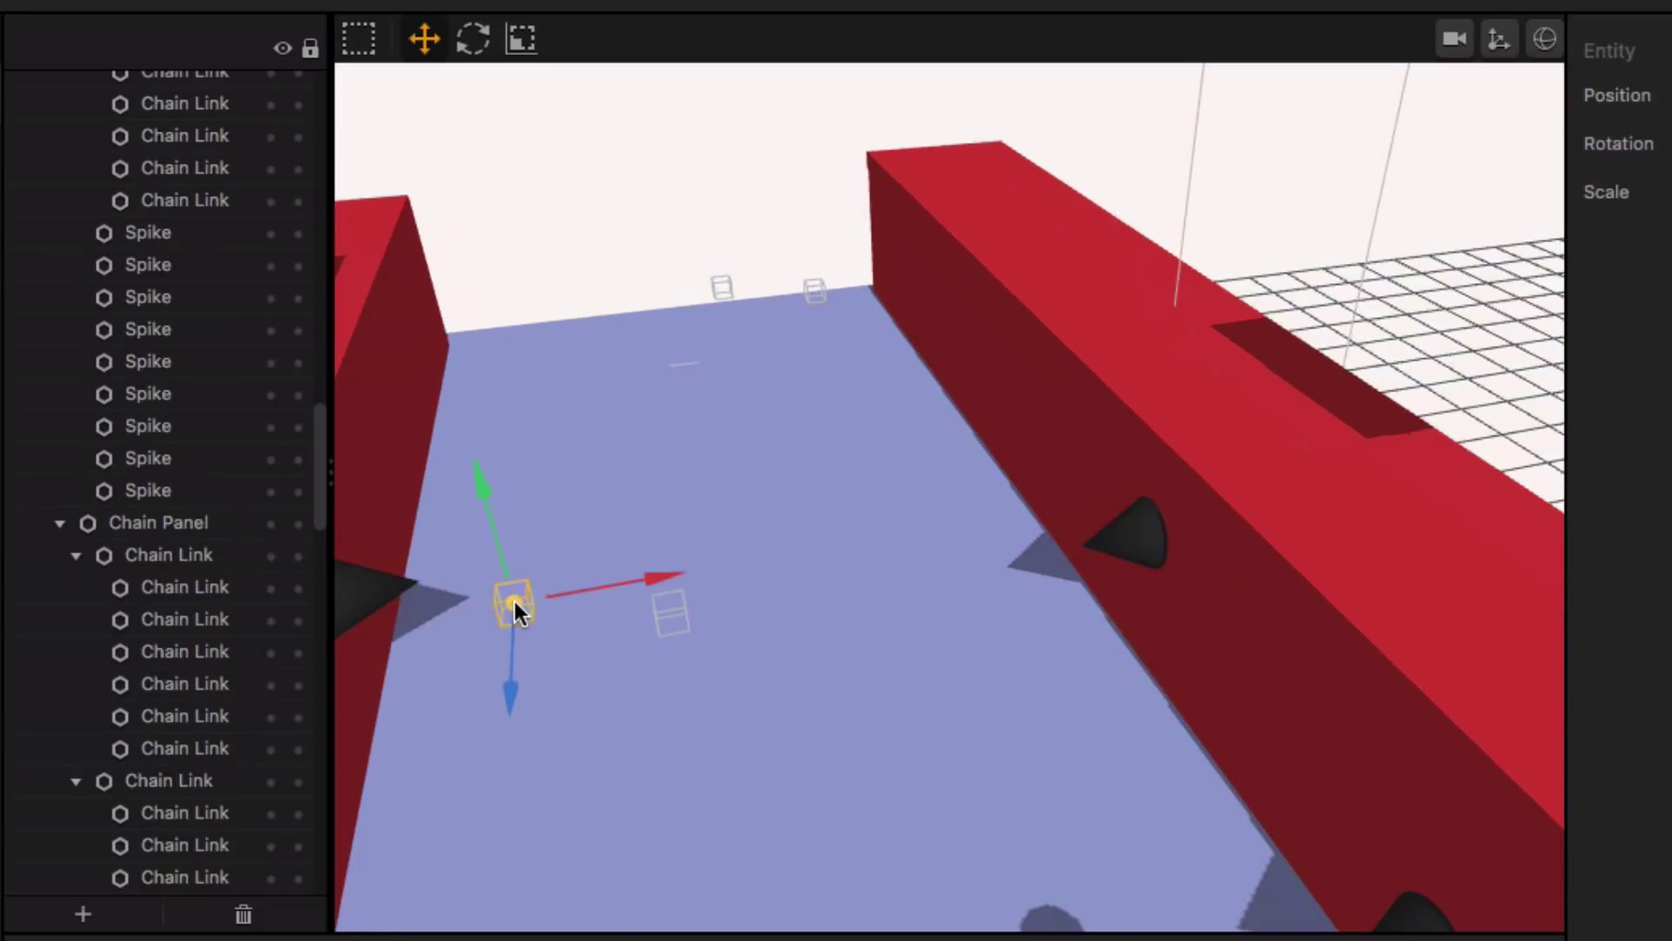
pyautogui.press('Delete')
pyautogui.click(670, 611)
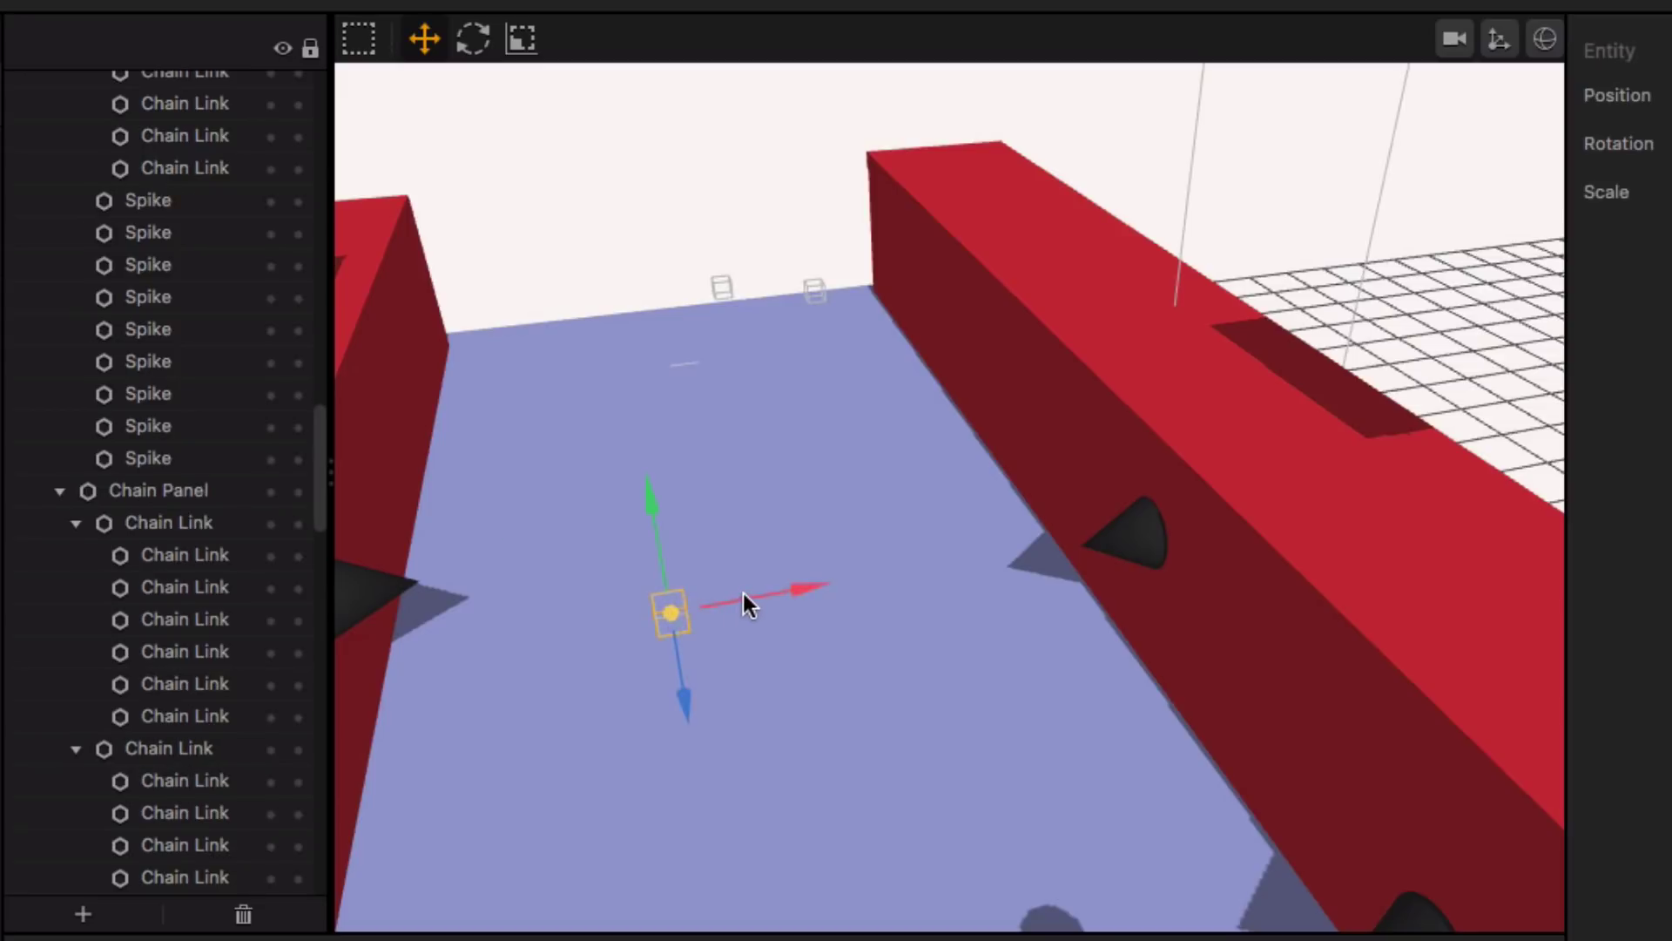
pyautogui.moveTo(744, 593); pyautogui.dragTo(616, 630)
pyautogui.click(815, 289)
pyautogui.press('Delete')
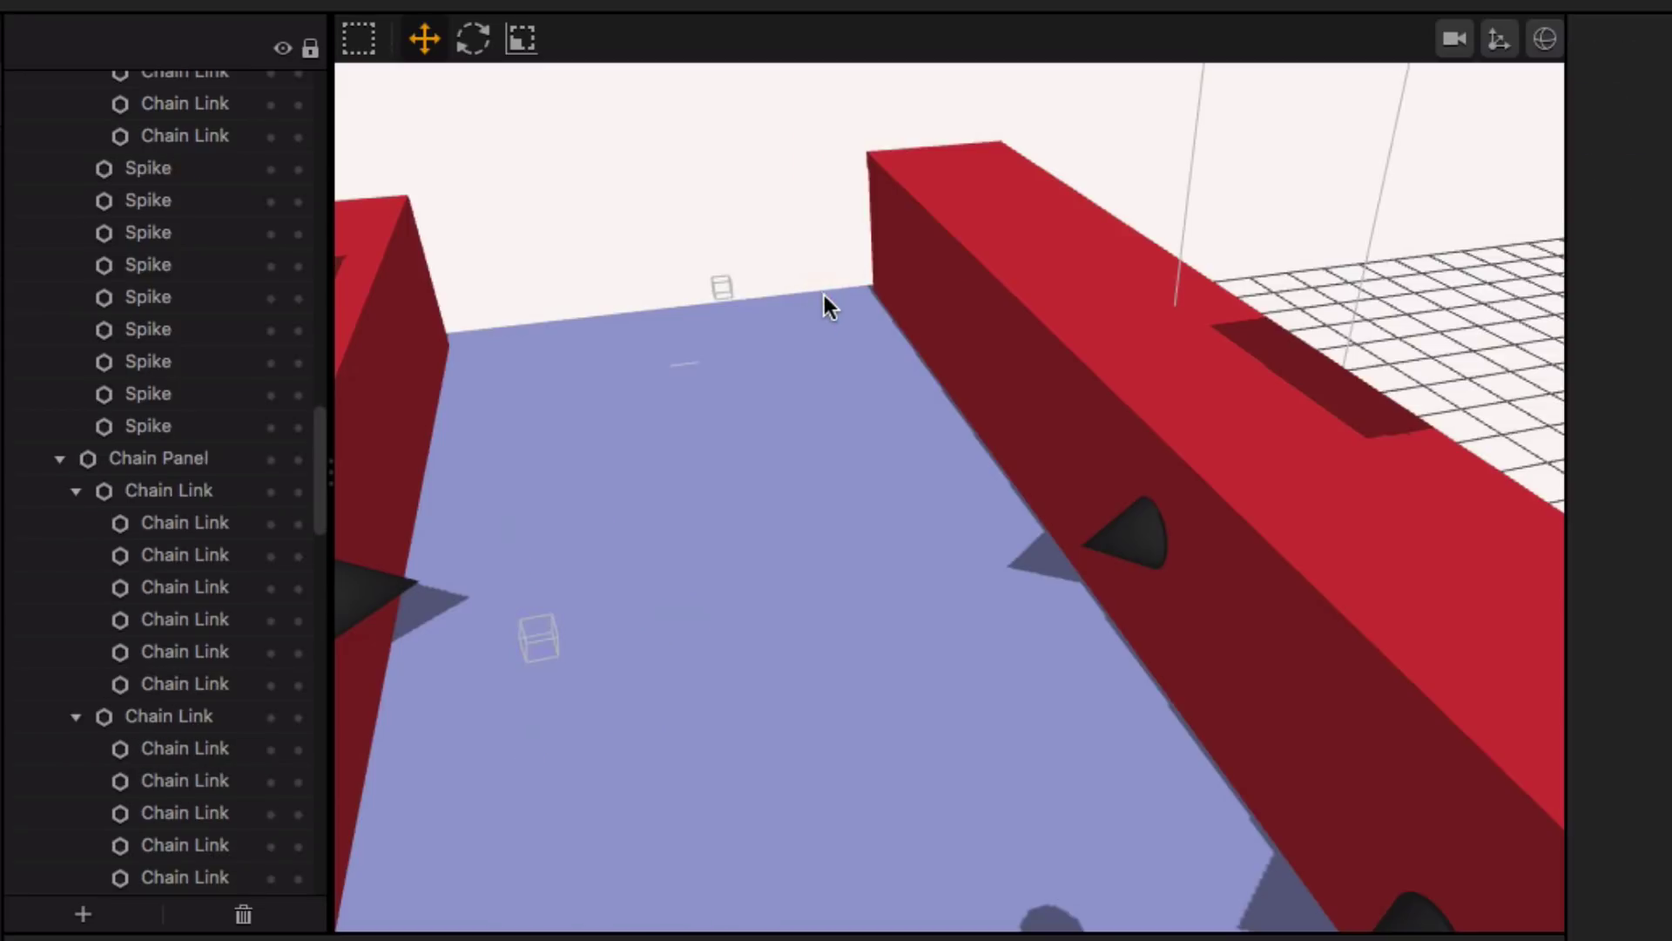
# Step: Delete another Spawner Station near the coin at the opposite end of level section 2
pyautogui.moveTo(750, 505); pyautogui.dragTo(929, 702, button='right')
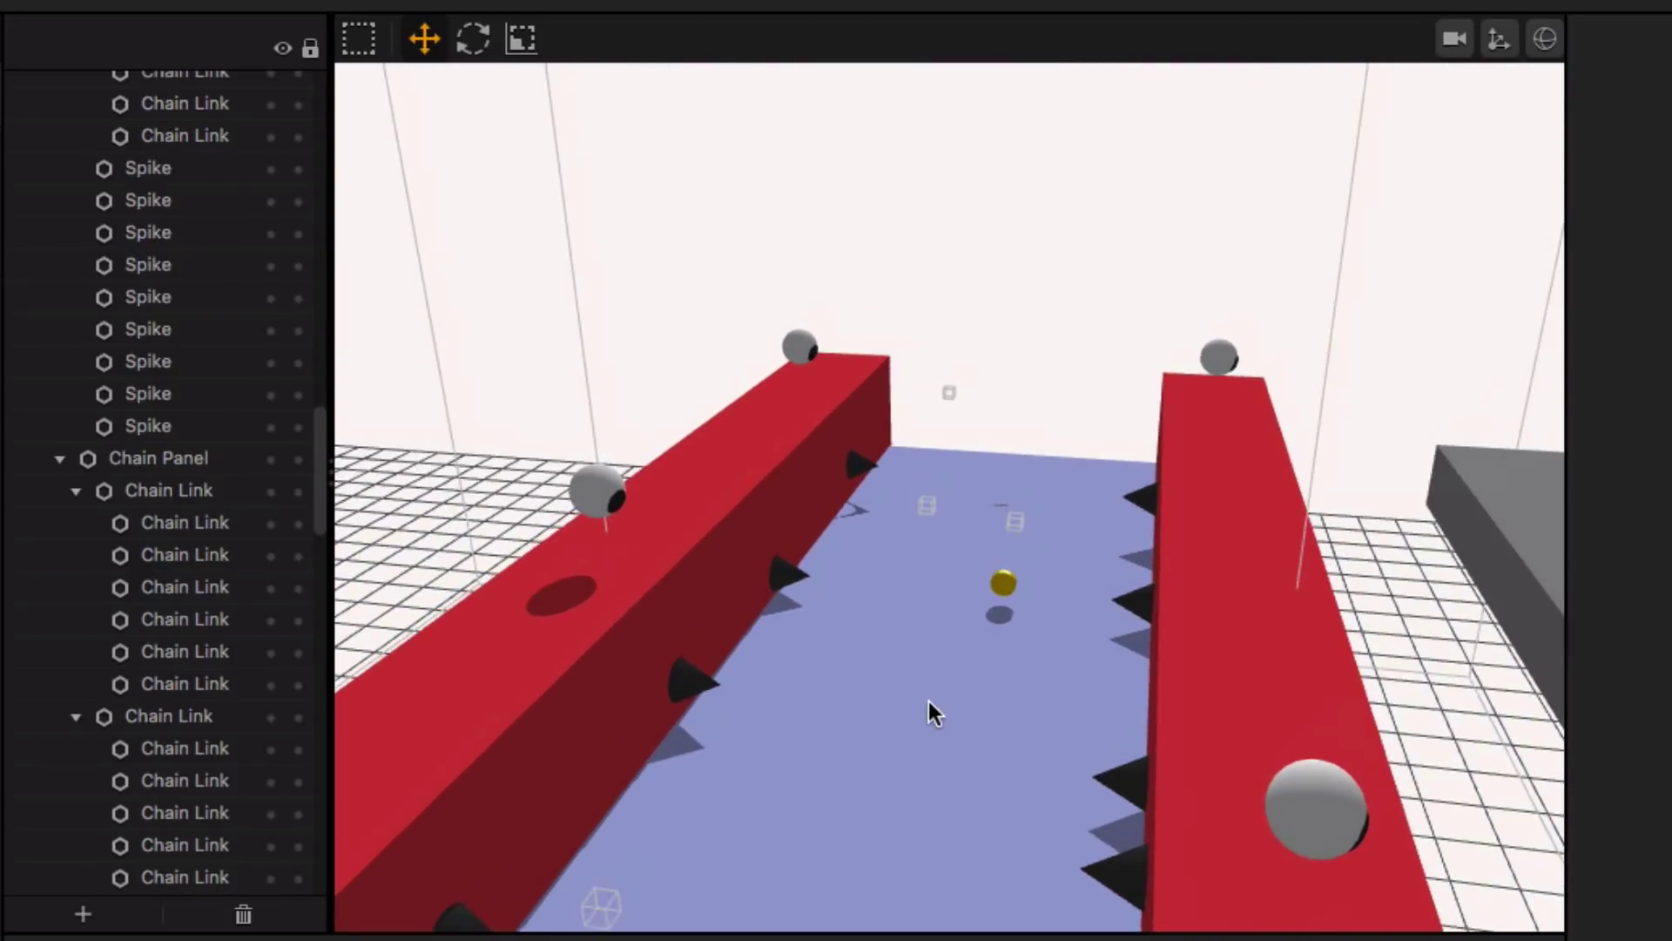
pyautogui.moveTo(1035, 636); pyautogui.dragTo(1043, 469, button='right')
pyautogui.scroll(-10, 712, 549)
pyautogui.click(1038, 471)
pyautogui.press('Delete')
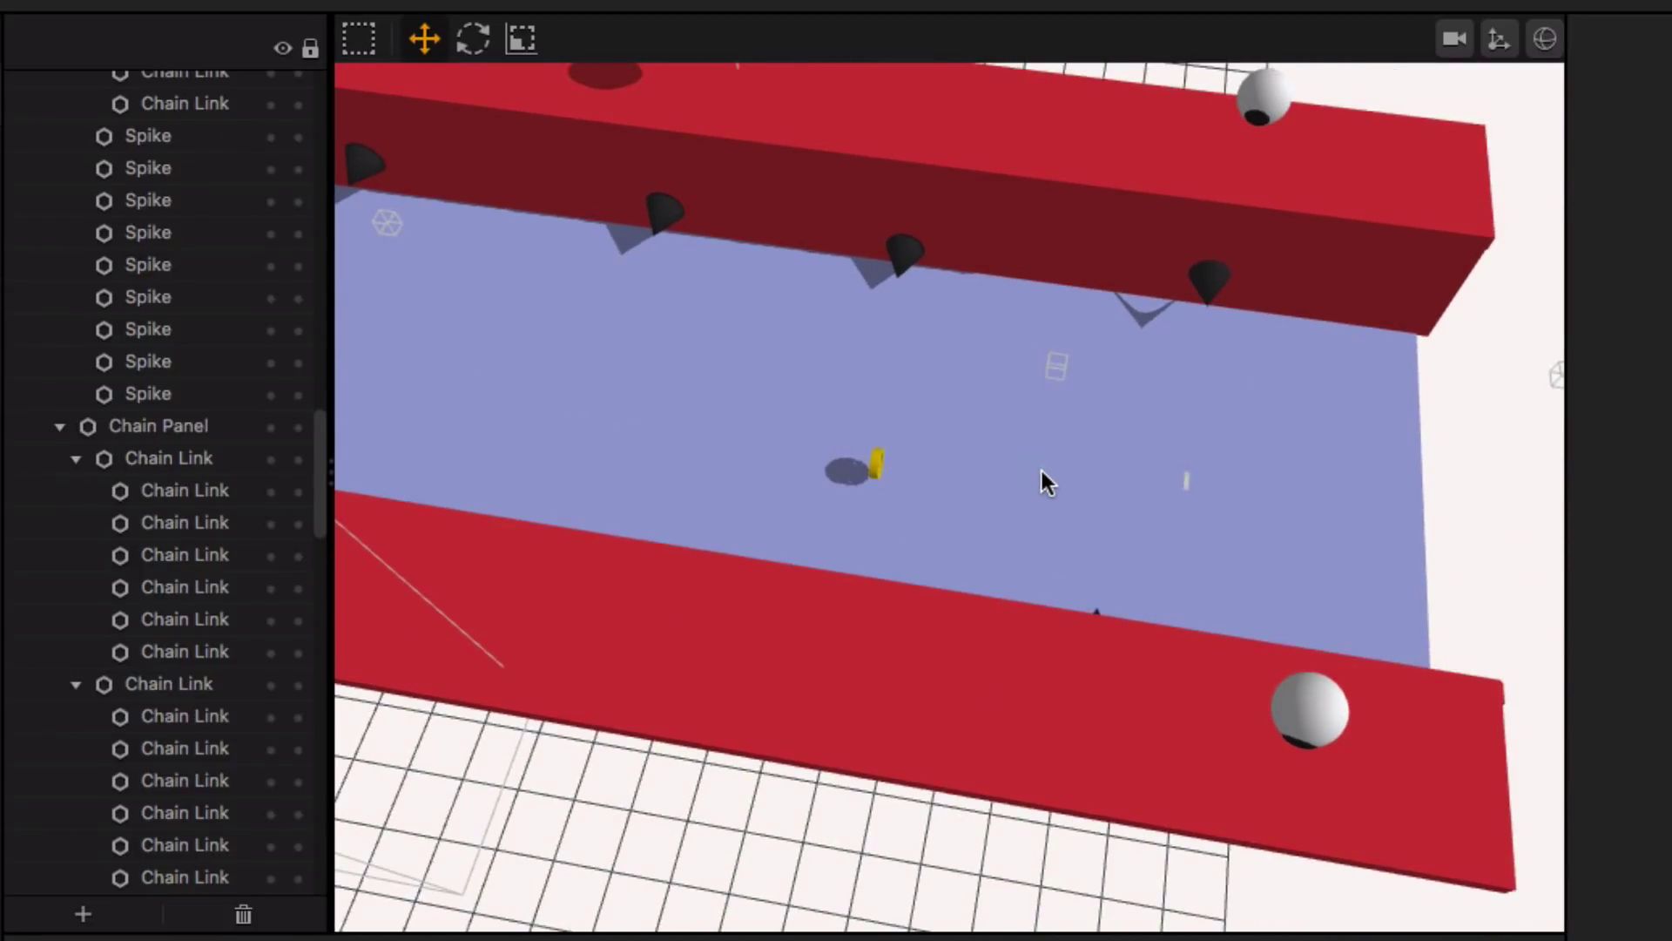
# Step: Delete two Spawner Stations in the next level section, one far down the track and one close to the side wall
pyautogui.moveTo(1127, 509); pyautogui.dragTo(881, 411, button='right')
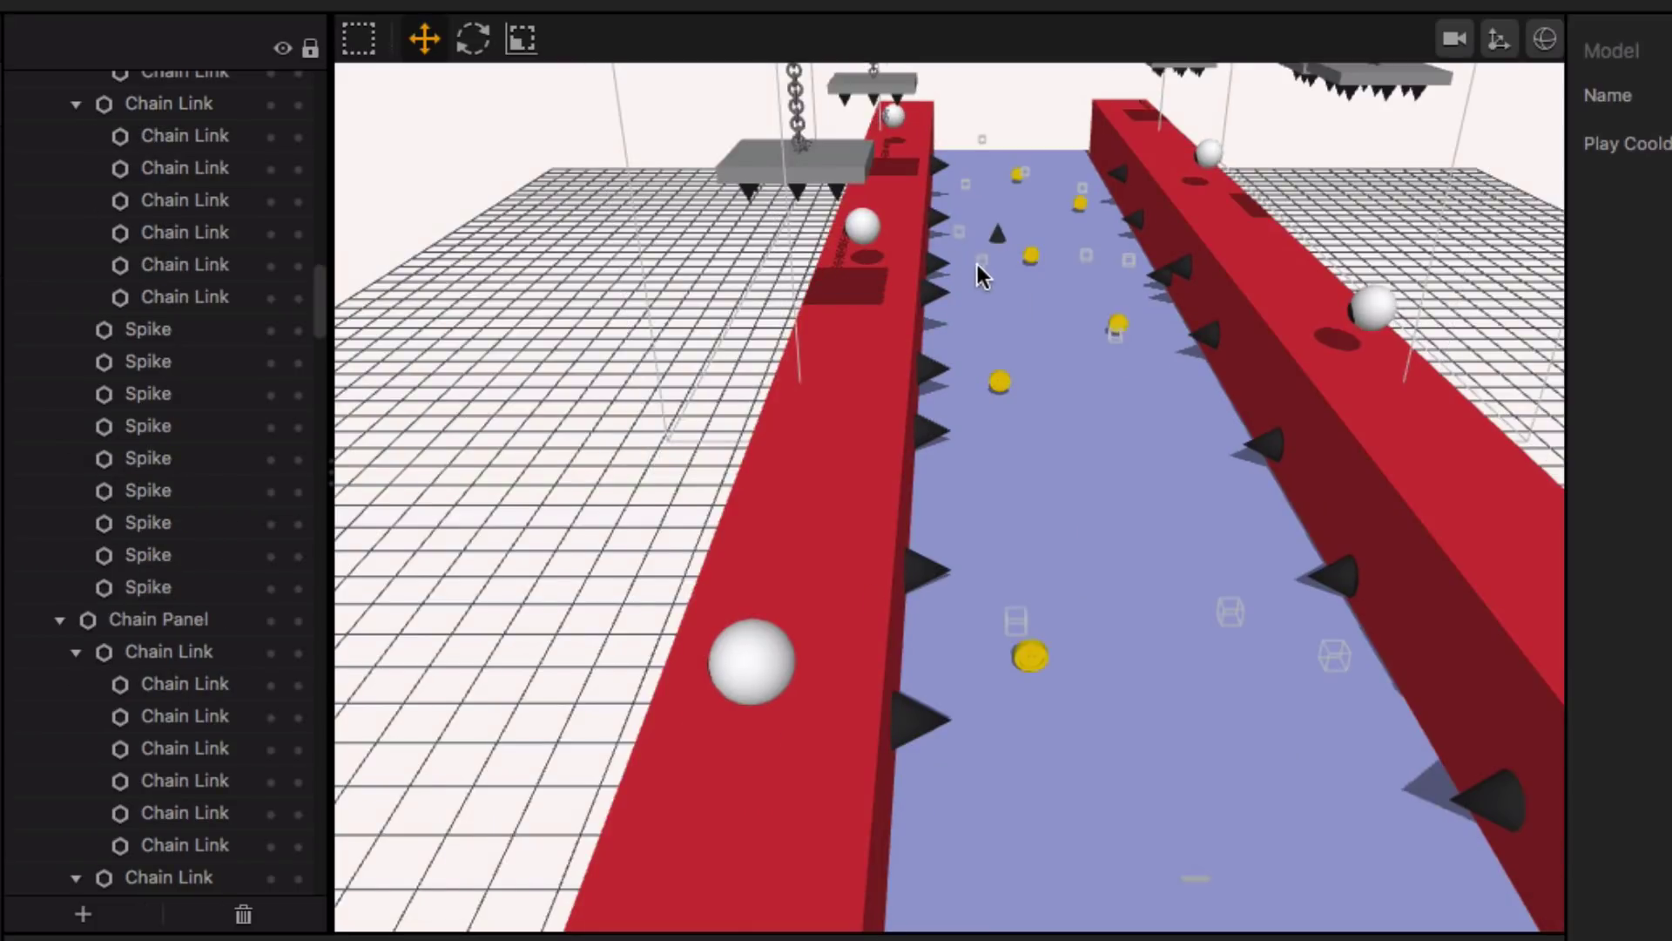
pyautogui.click(982, 261)
pyautogui.click(1053, 303)
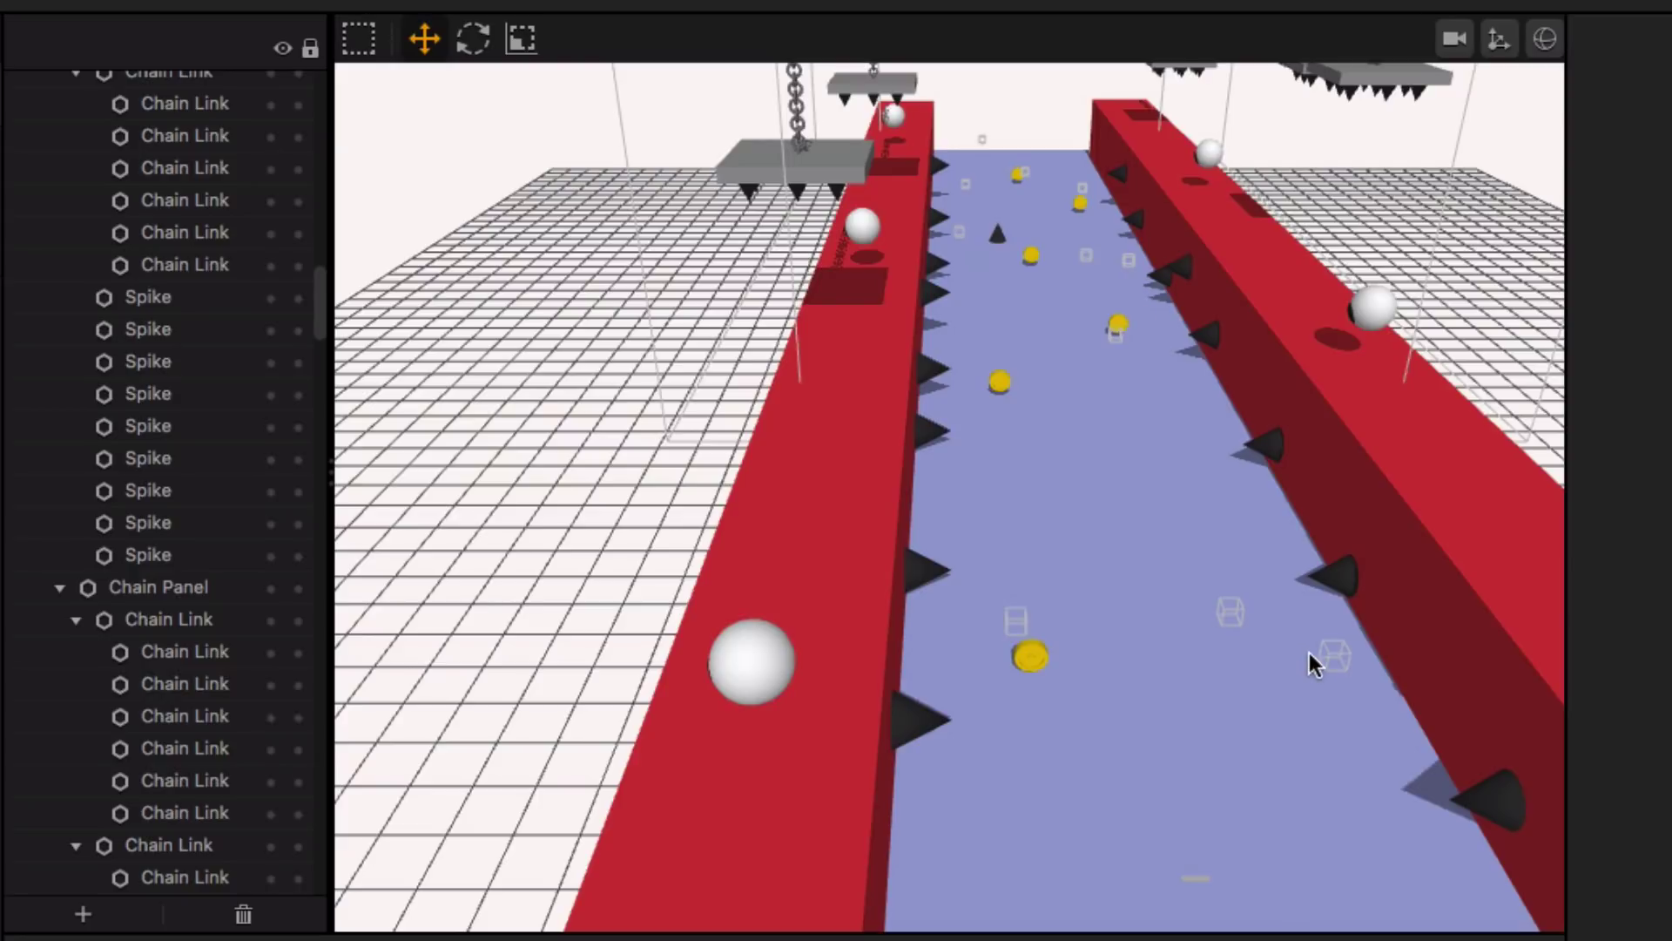
pyautogui.click(1333, 659)
pyautogui.press('Delete')
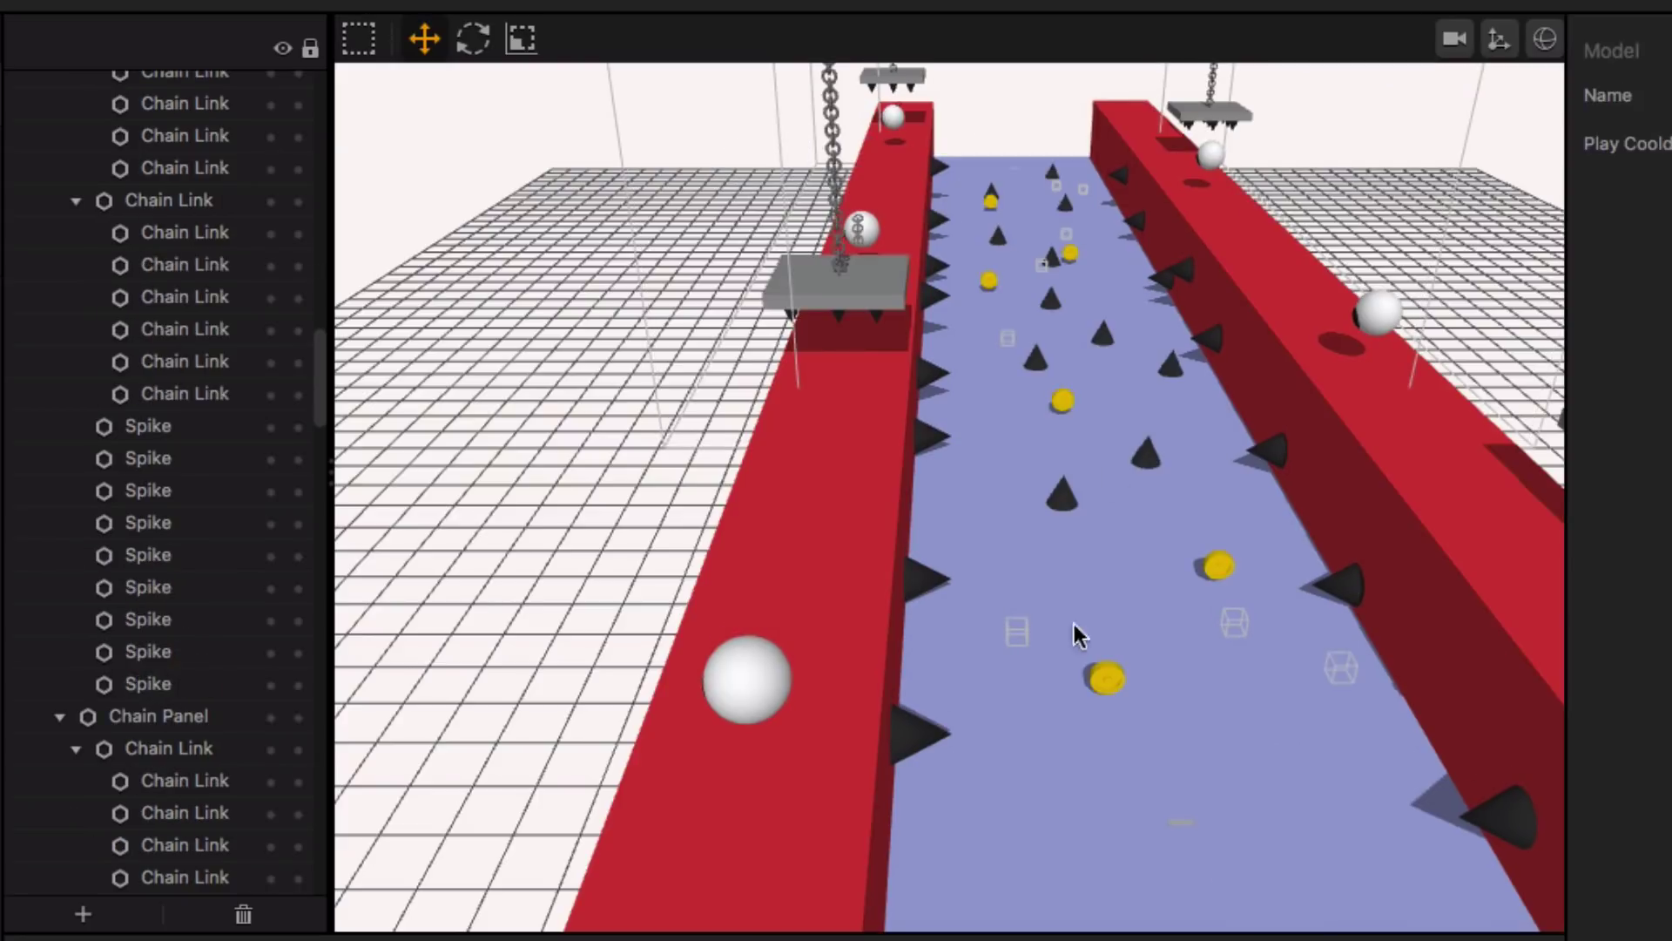
# Step: Delete one of the floor spikes in level section 4, check the remaining Spawner Stations and save the project
pyautogui.click(1110, 333)
pyautogui.click(1178, 479)
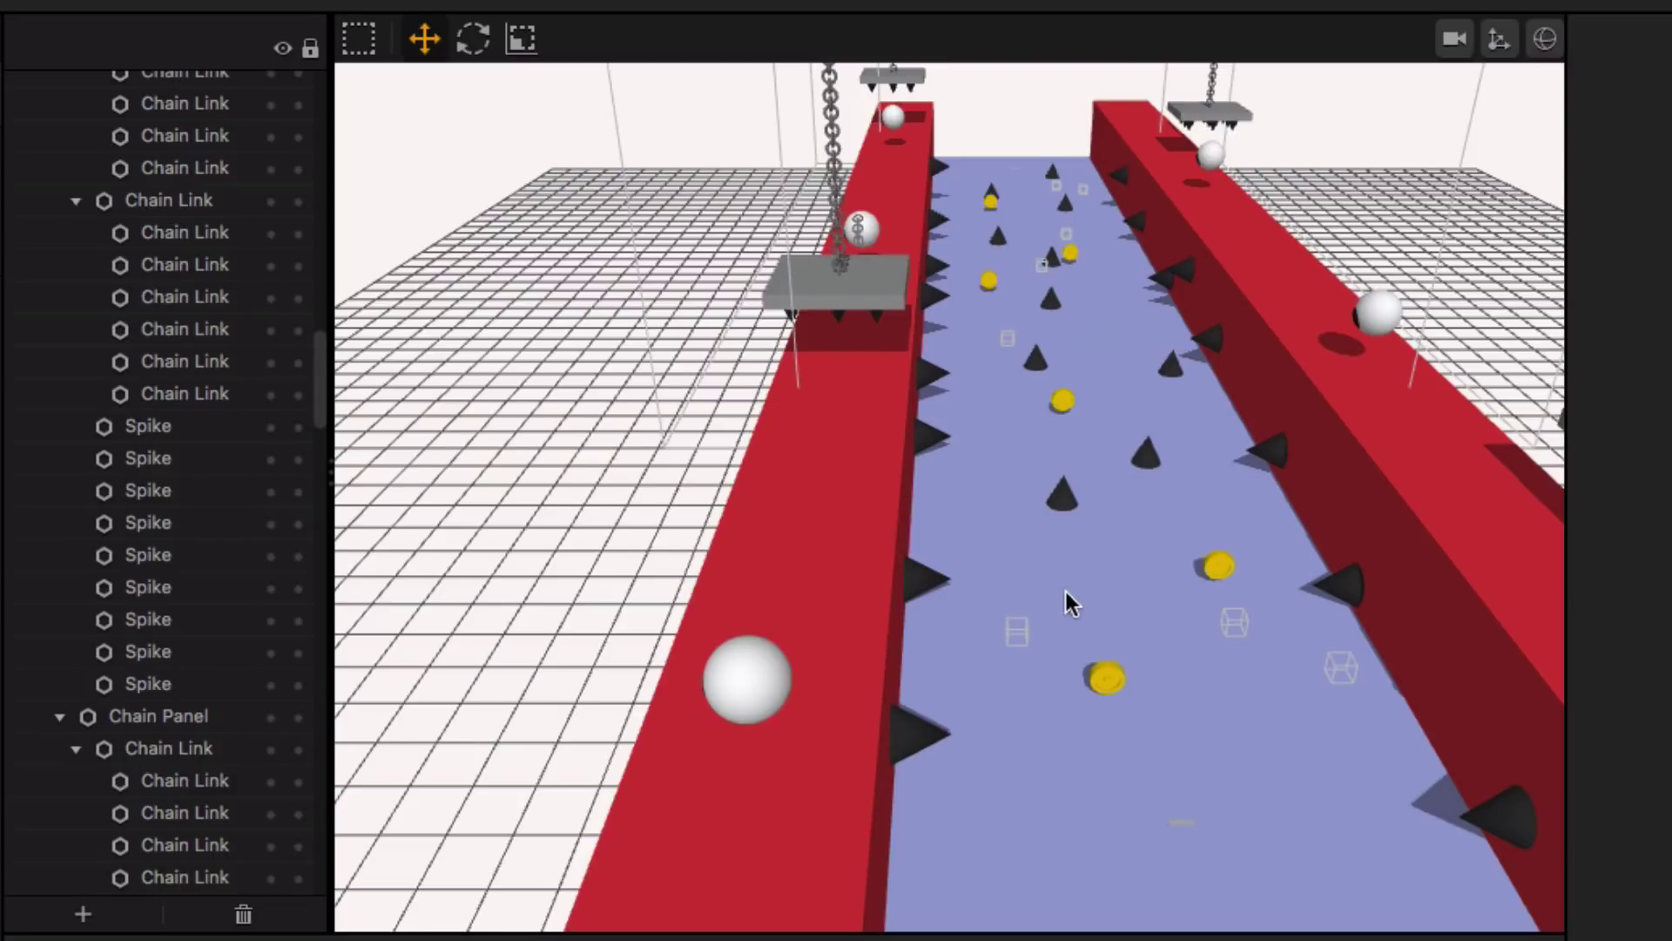
pyautogui.scroll(-5, 990, 641)
pyautogui.moveTo(1153, 580); pyautogui.dragTo(723, 594, button='right')
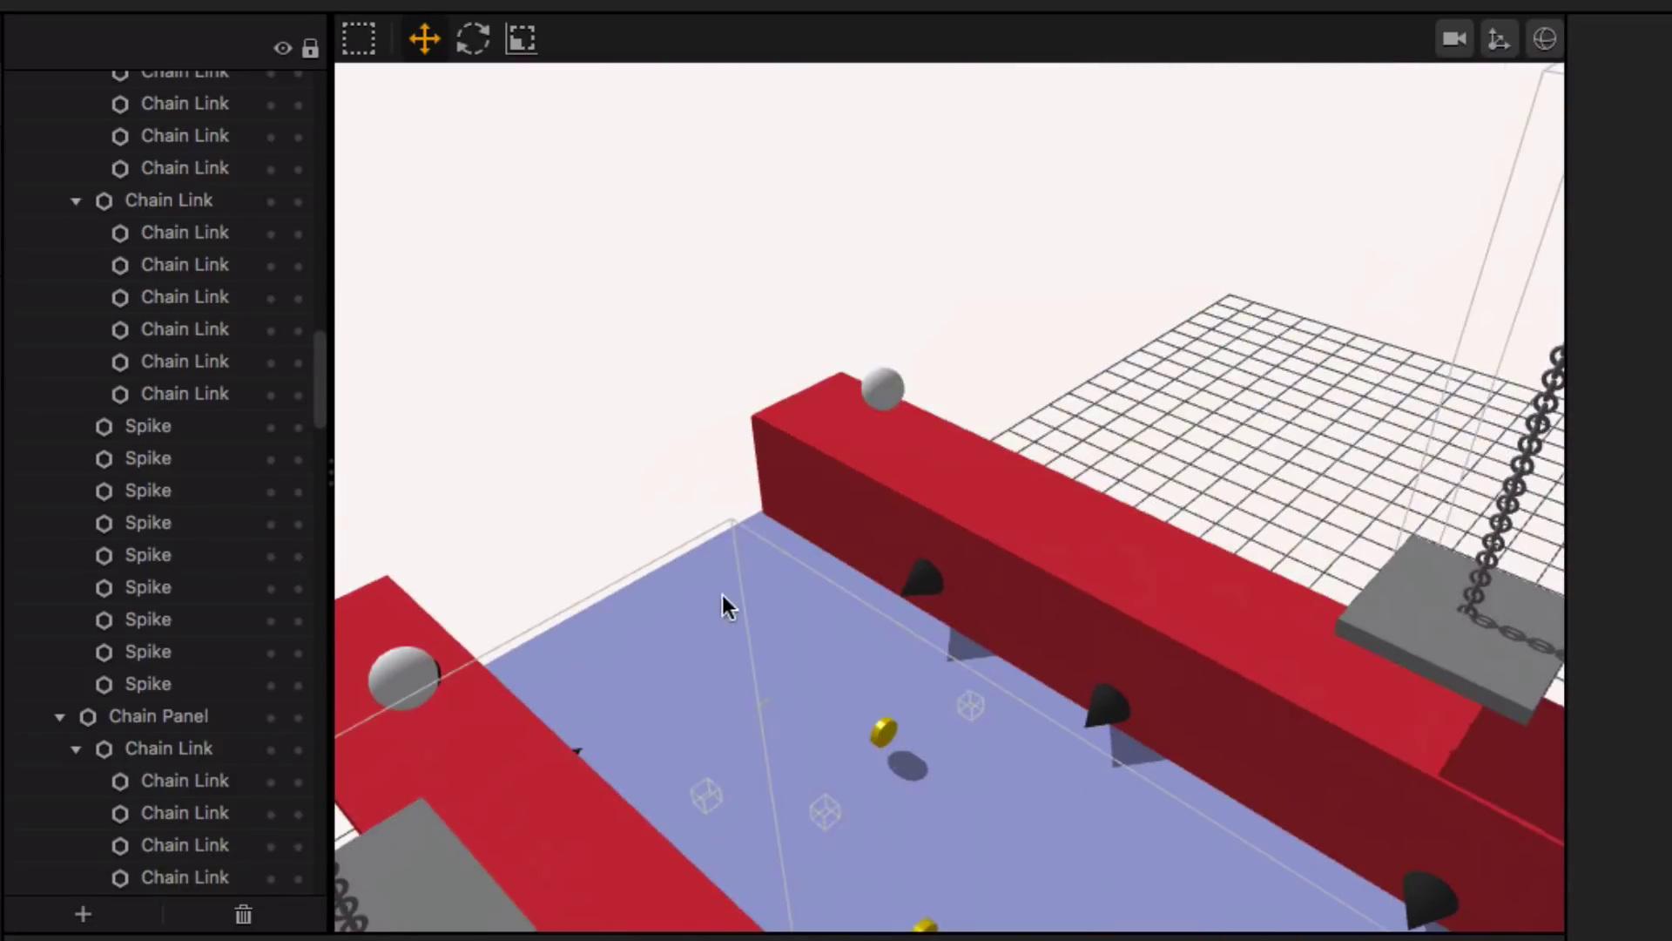
pyautogui.moveTo(975, 690); pyautogui.dragTo(828, 630, button='right')
pyautogui.scroll(-3, 829, 630)
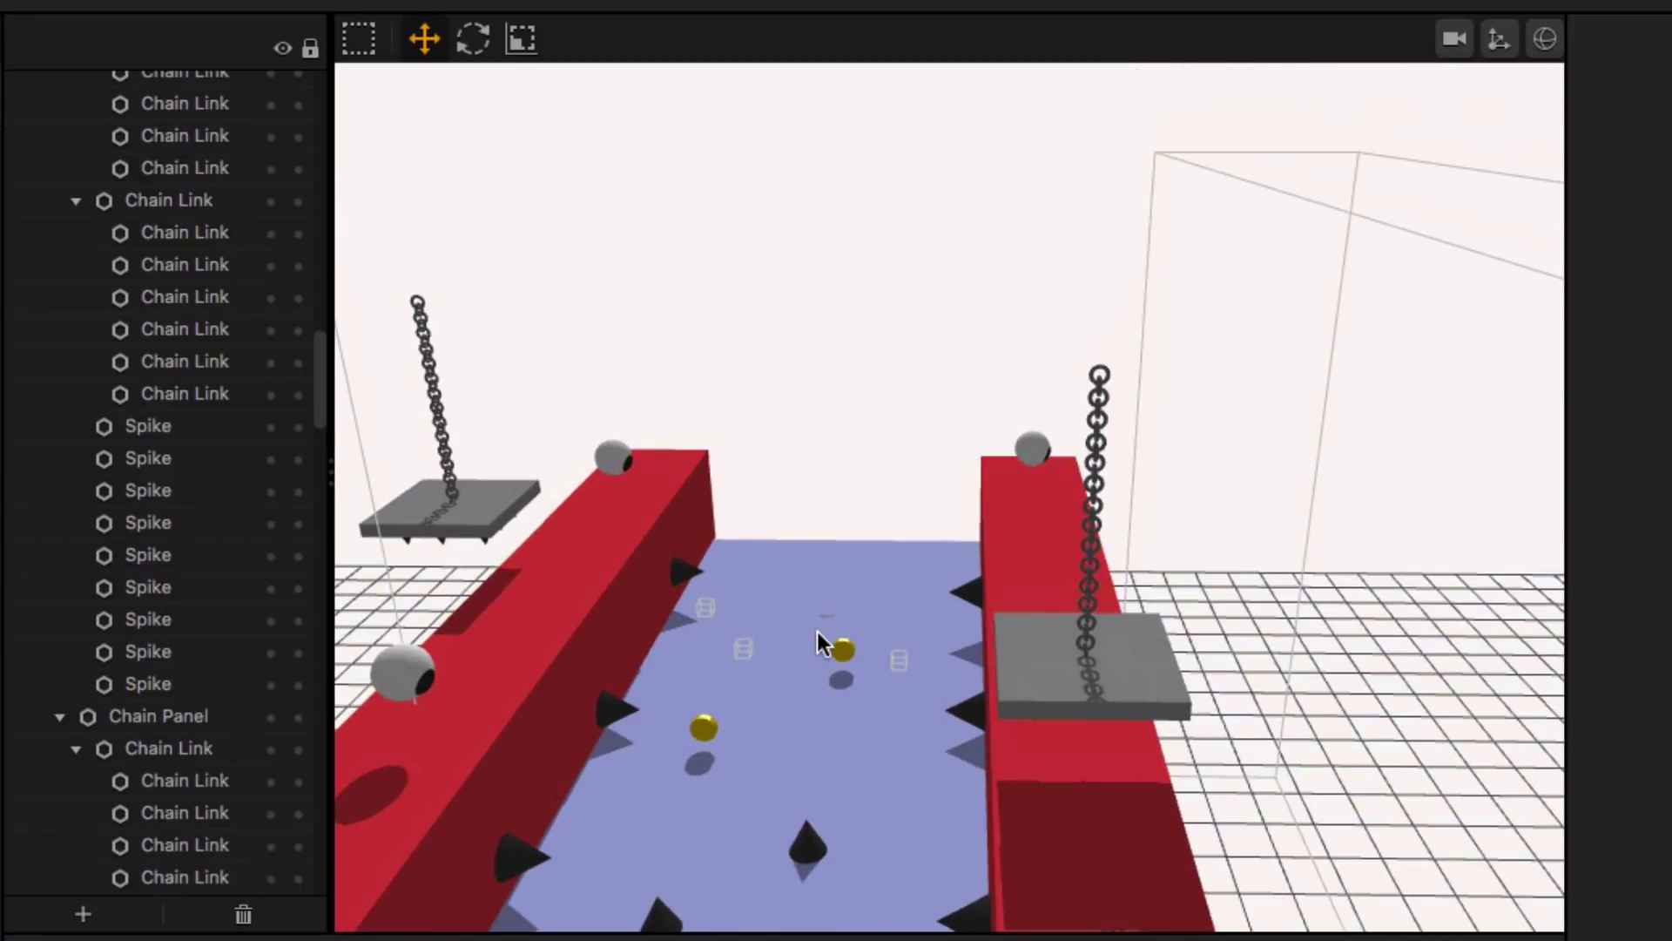
pyautogui.hotkey('ctrl', 's')
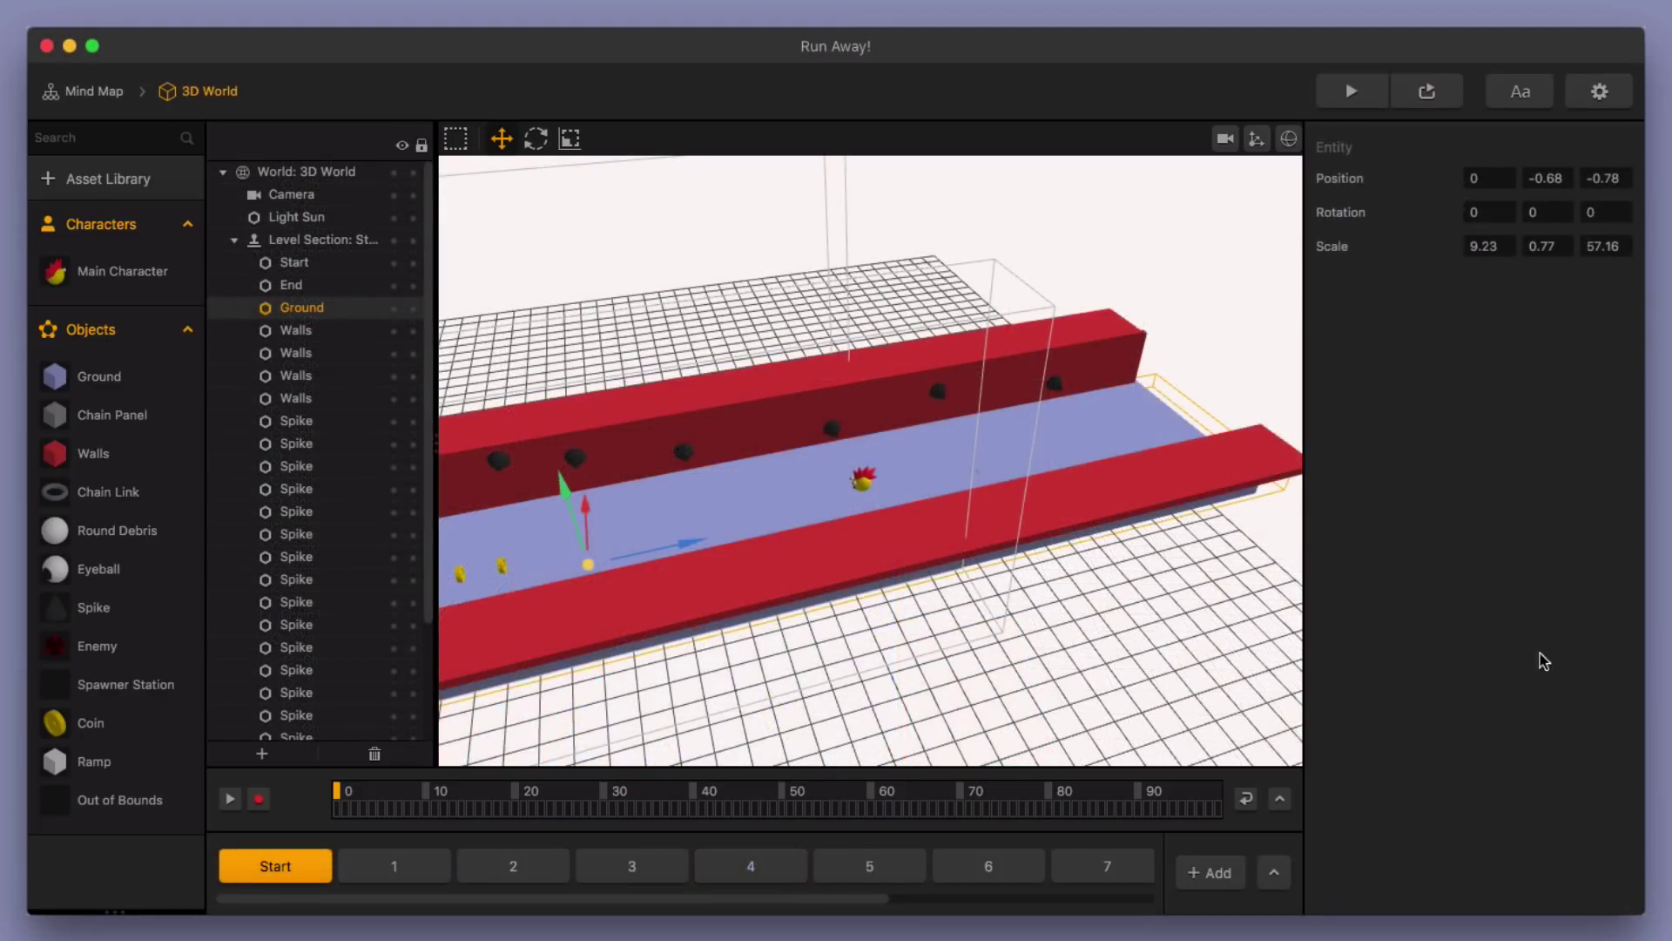
# Step: Examine the Start section's layout from several angles and look through level sections 1 to 3
pyautogui.scroll(-4, 771, 522)
pyautogui.moveTo(870, 424); pyautogui.dragTo(778, 472)
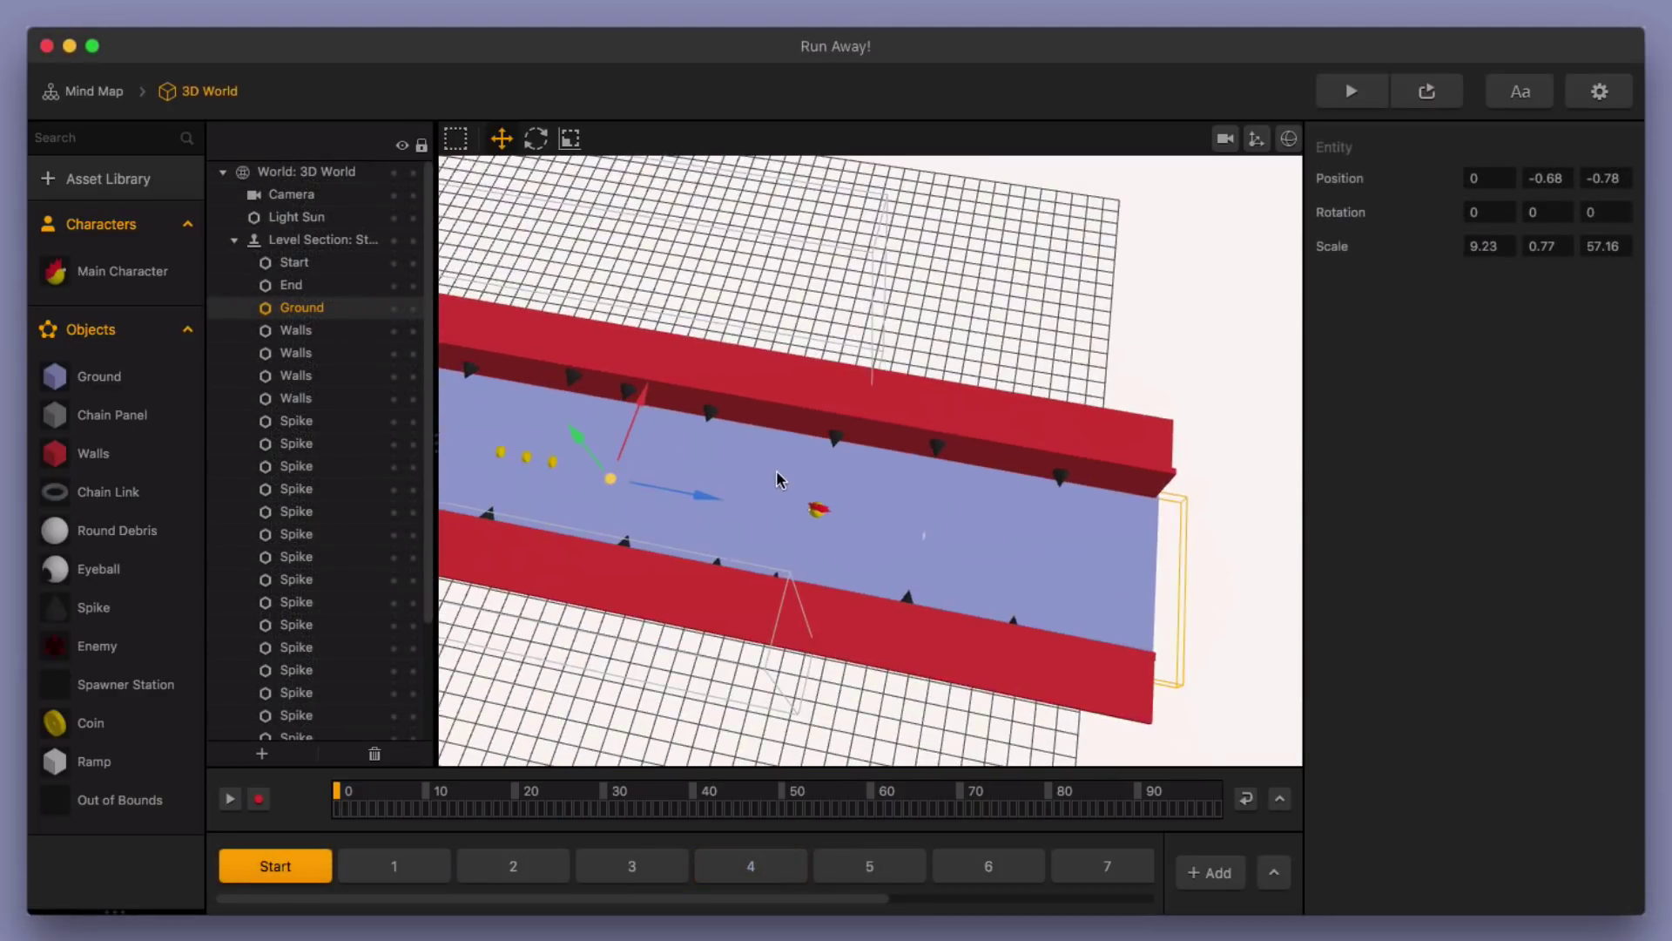
pyautogui.moveTo(947, 488); pyautogui.dragTo(1175, 505, button='right')
pyautogui.scroll(-3, 755, 500)
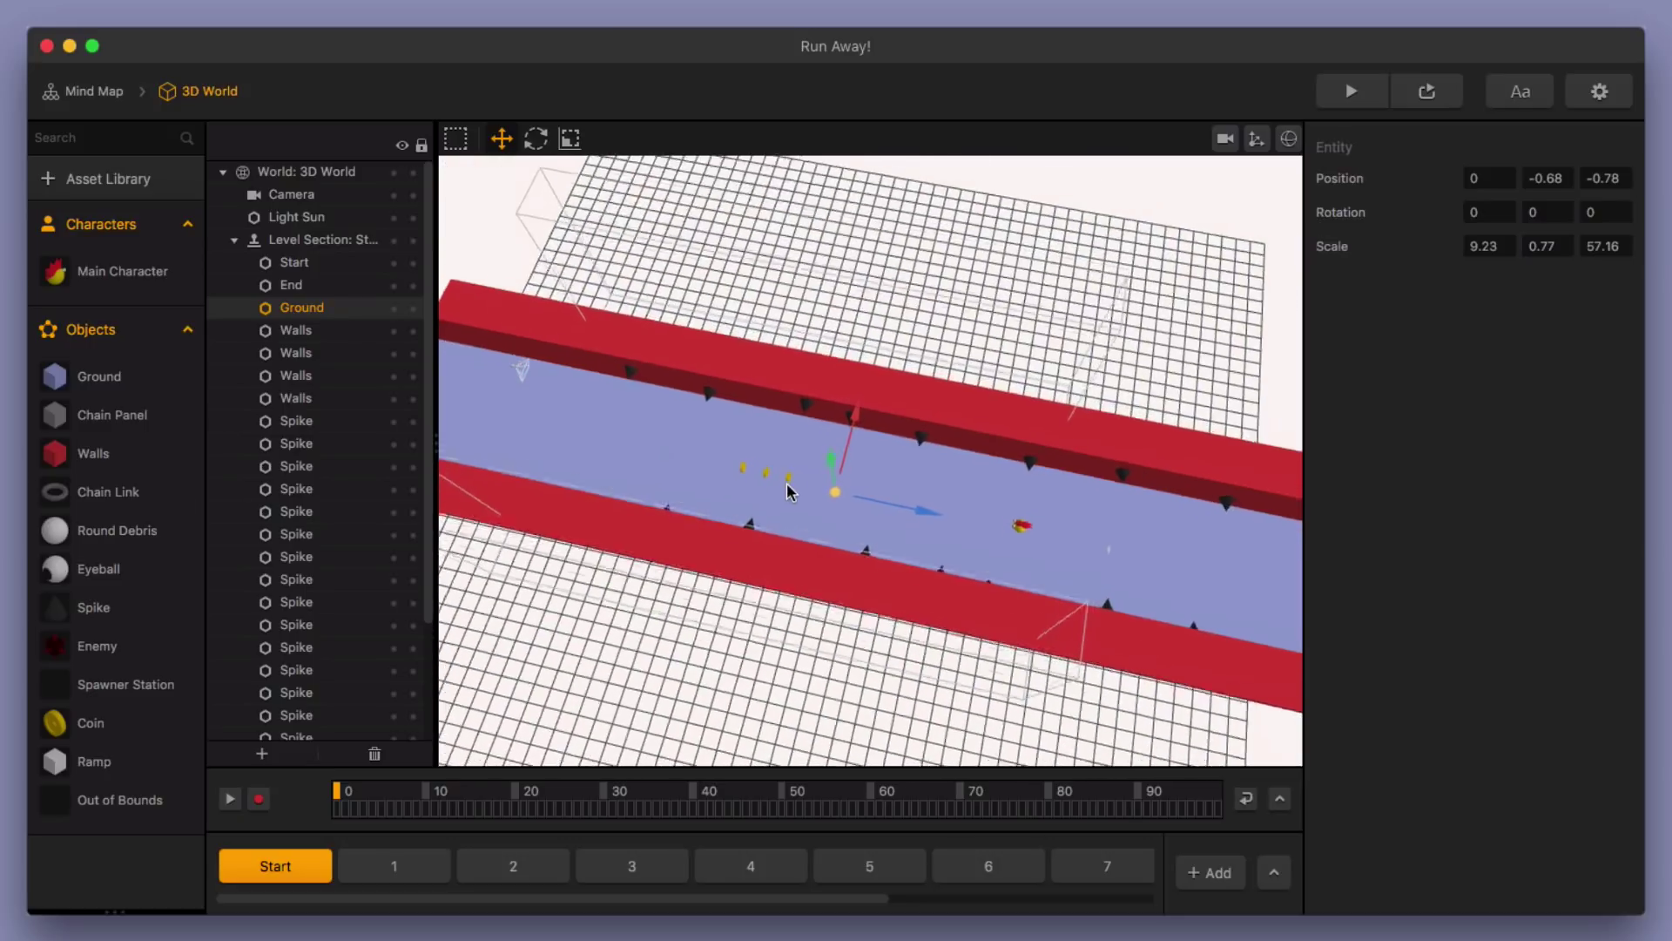
pyautogui.moveTo(784, 484); pyautogui.dragTo(806, 538)
pyautogui.moveTo(827, 608); pyautogui.dragTo(688, 557)
pyautogui.moveTo(876, 565); pyautogui.dragTo(800, 623)
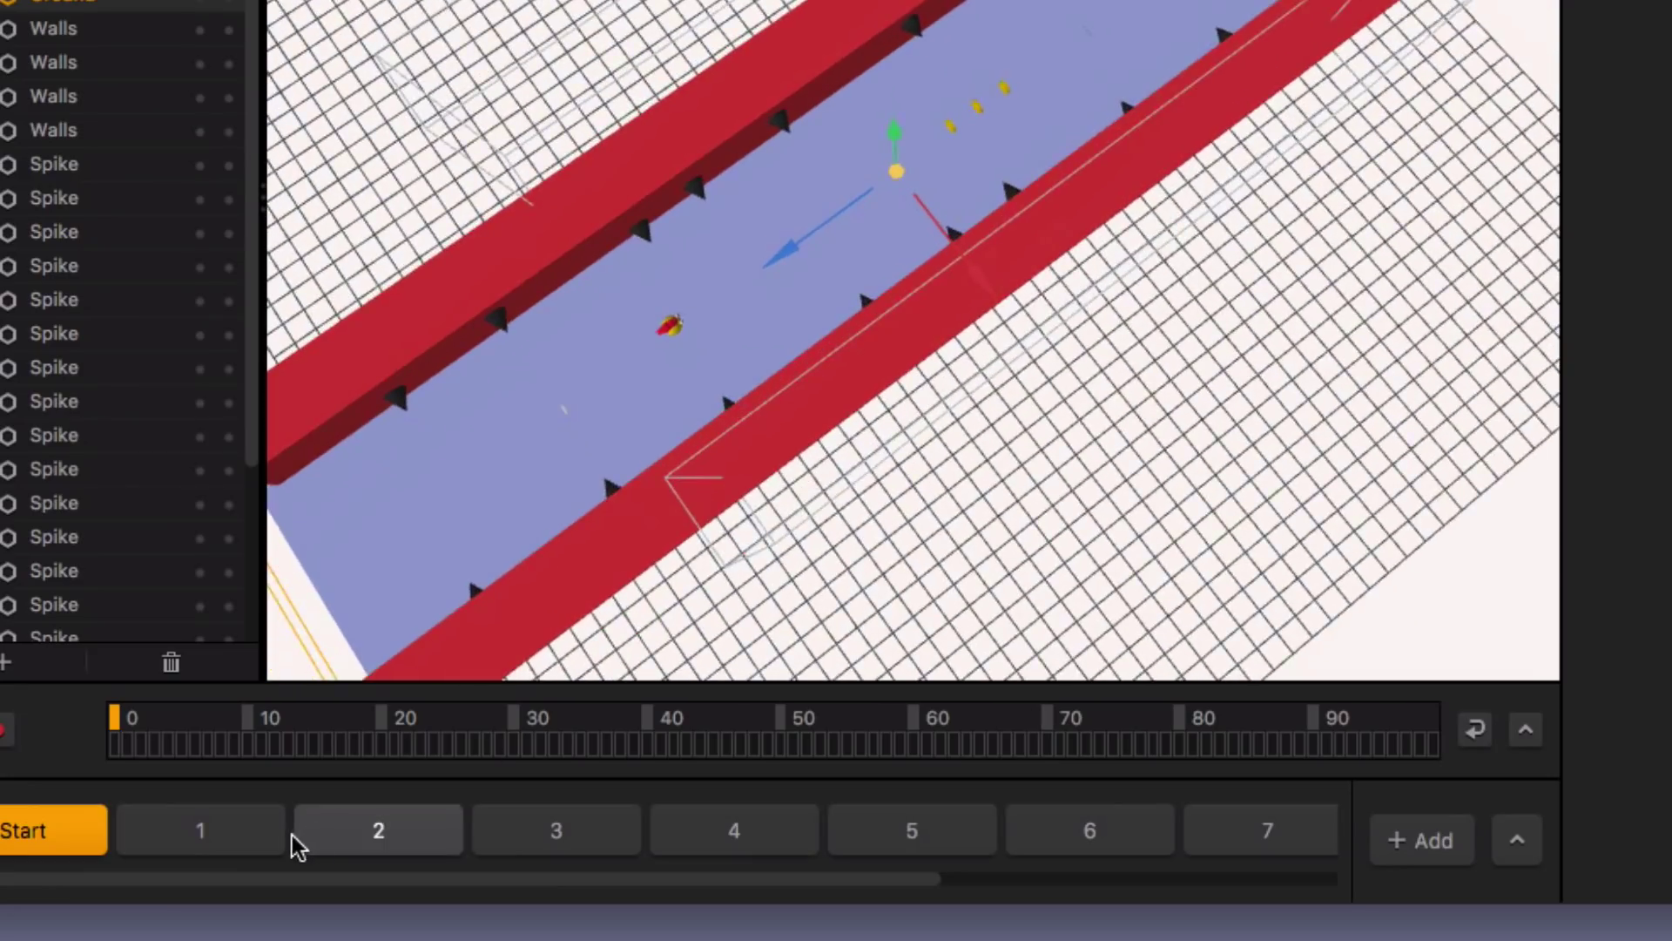
pyautogui.click(446, 864)
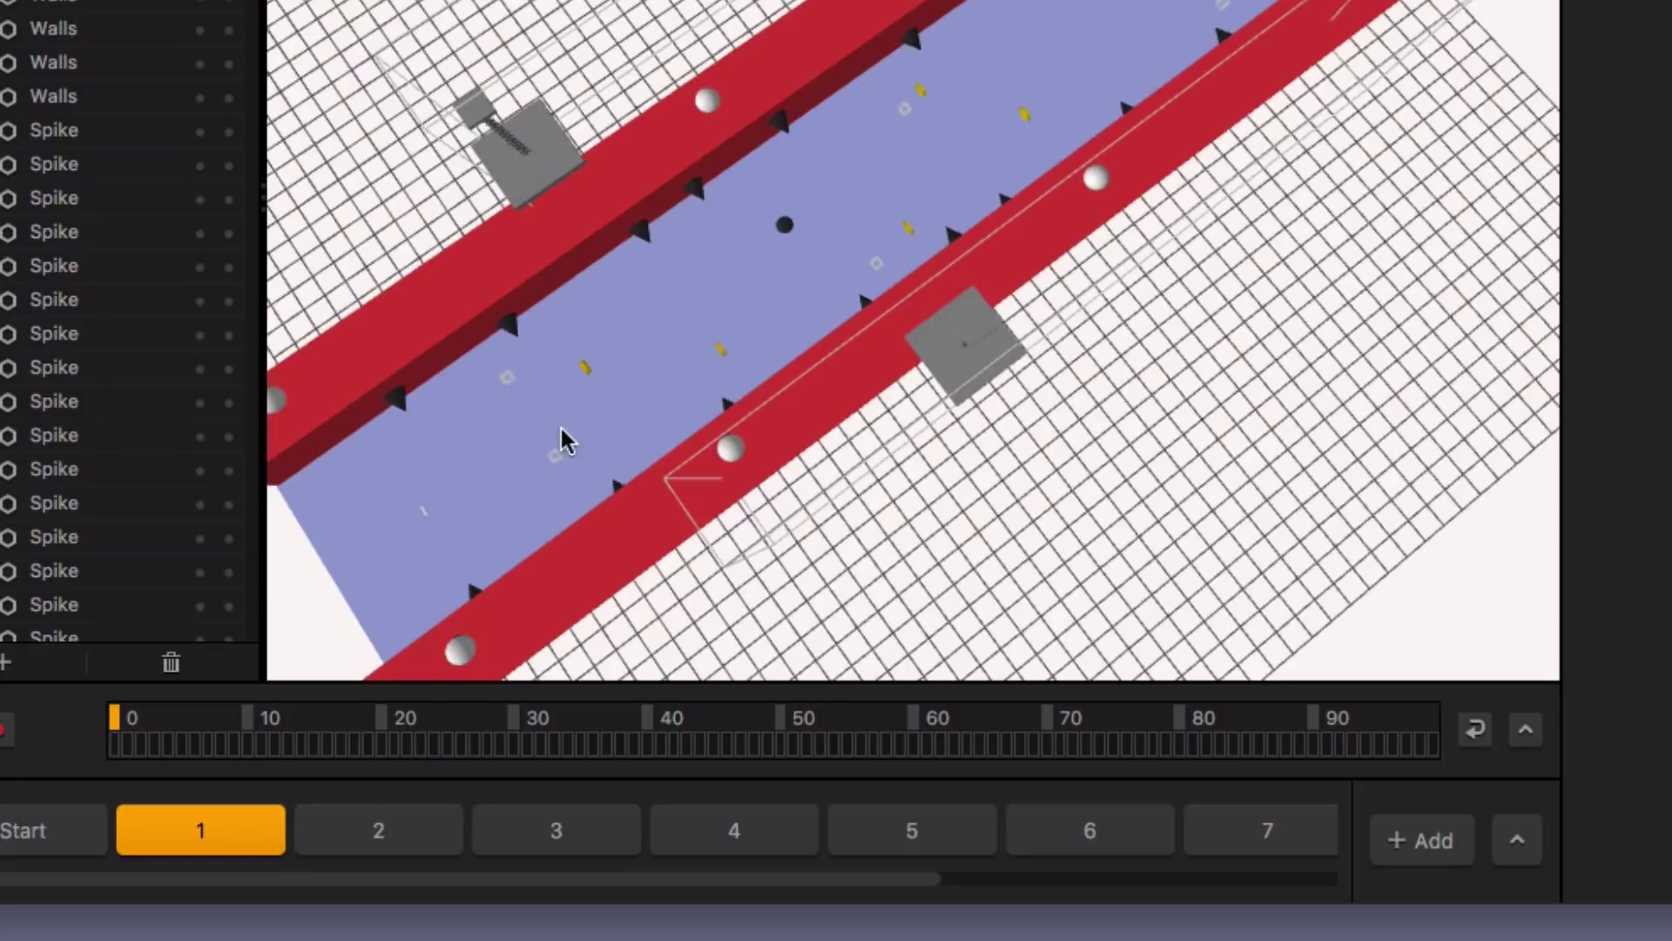
pyautogui.click(426, 832)
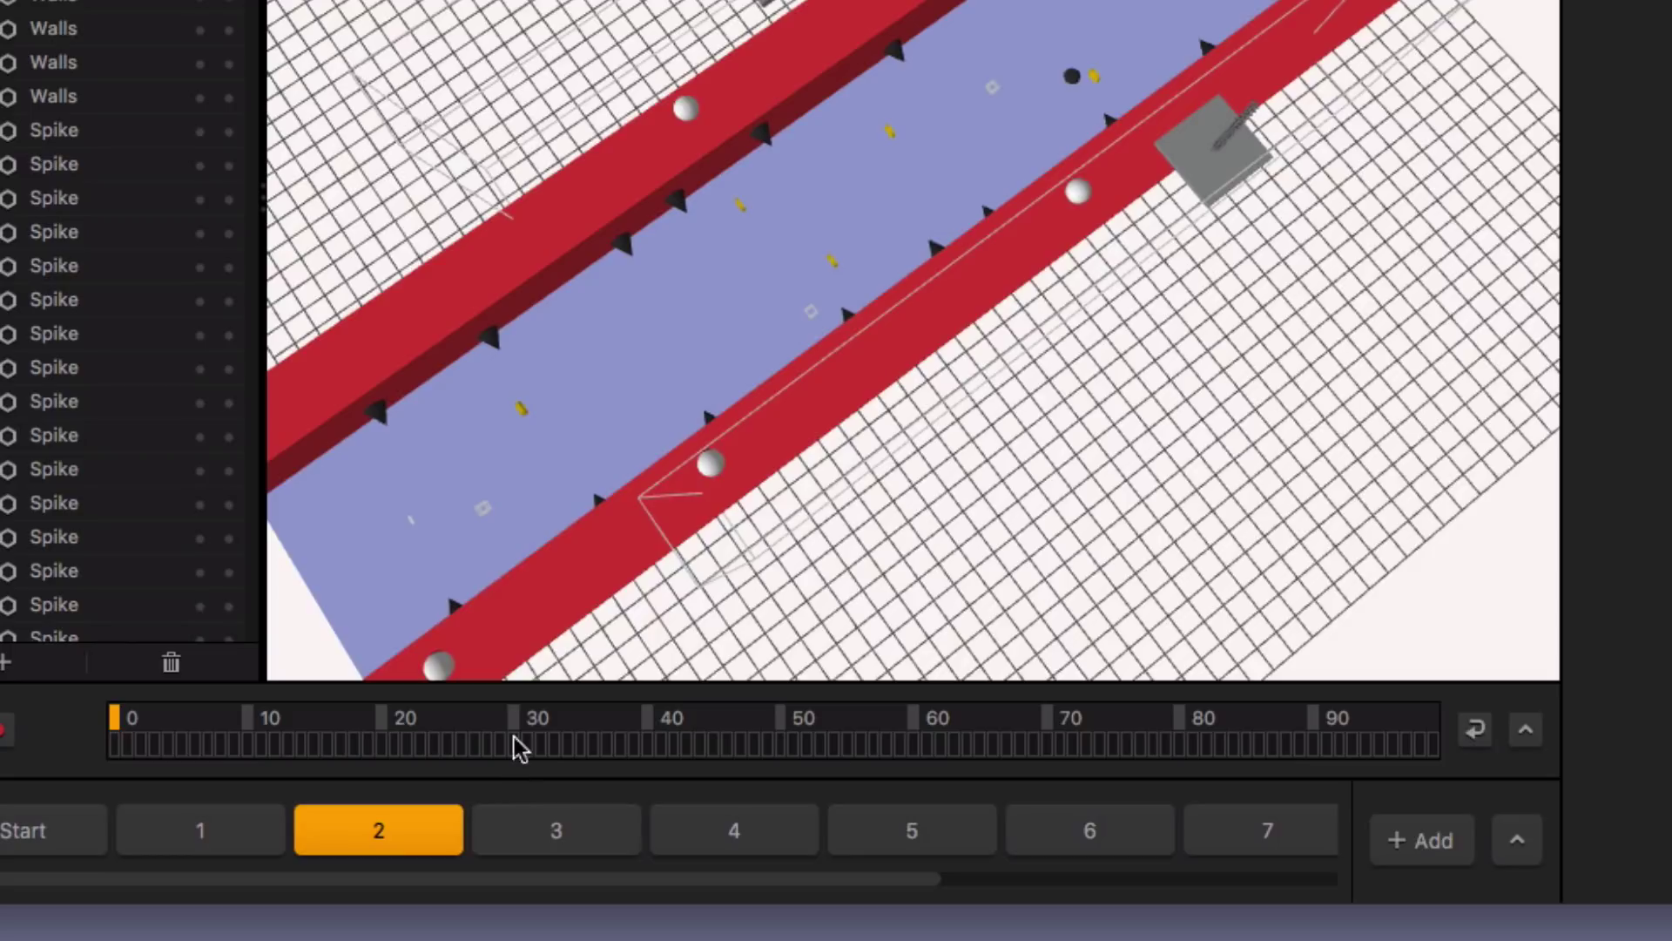
pyautogui.click(557, 830)
# Step: Duplicate level section 4 and name the copy 11
pyautogui.click(726, 830)
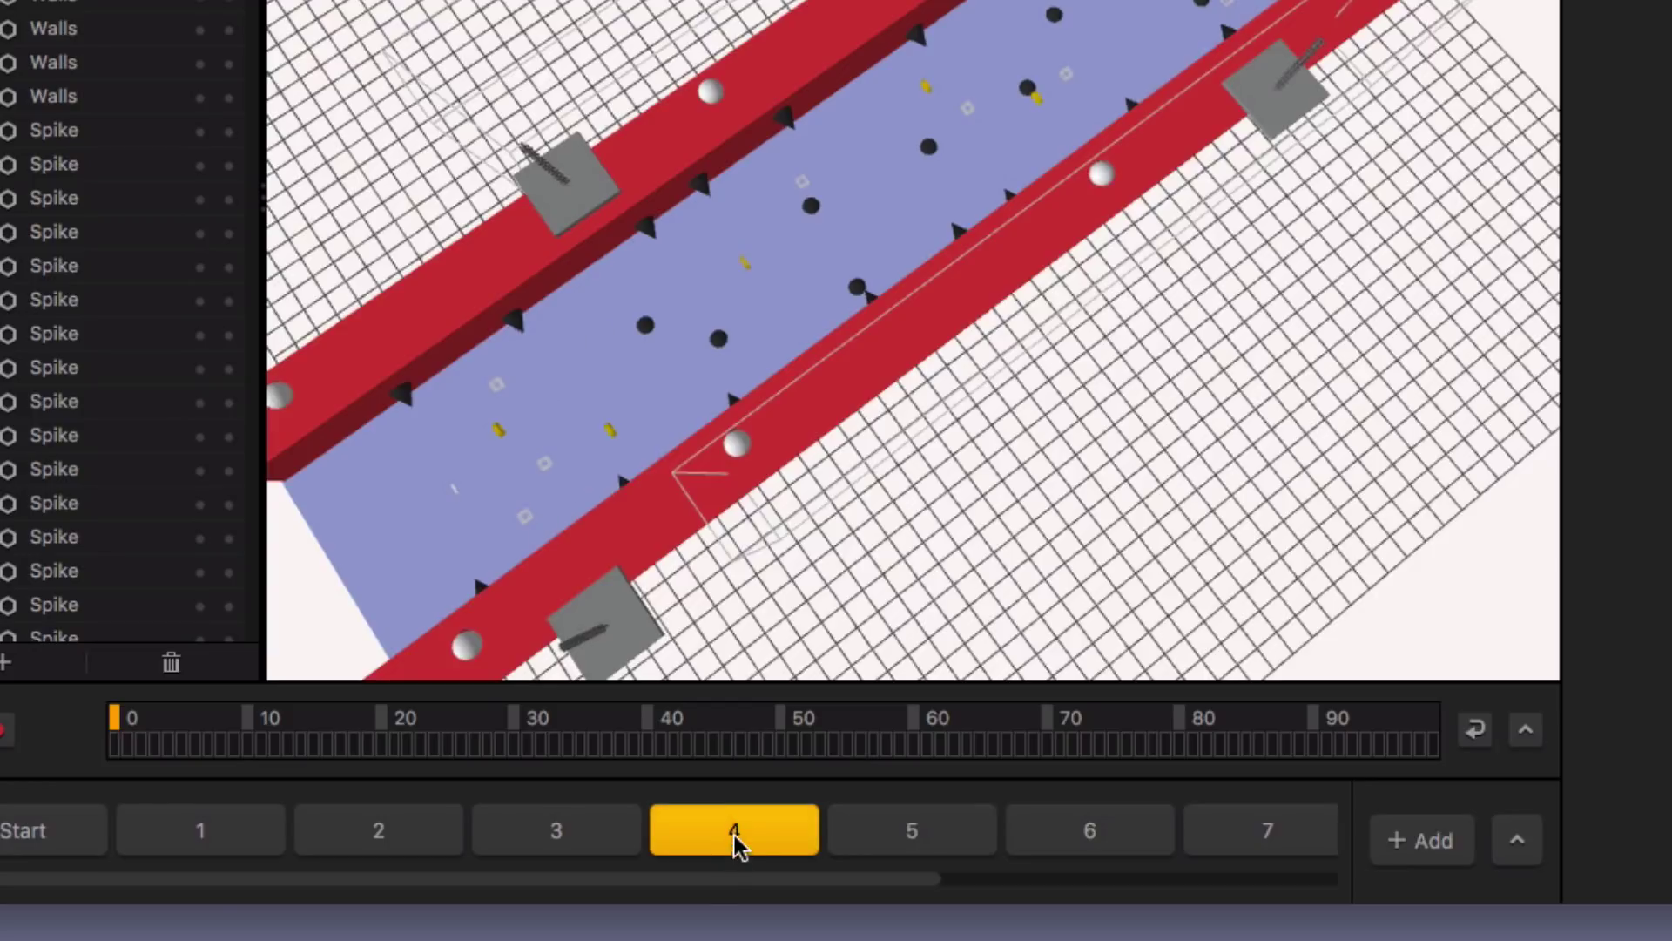
pyautogui.press('super+d')
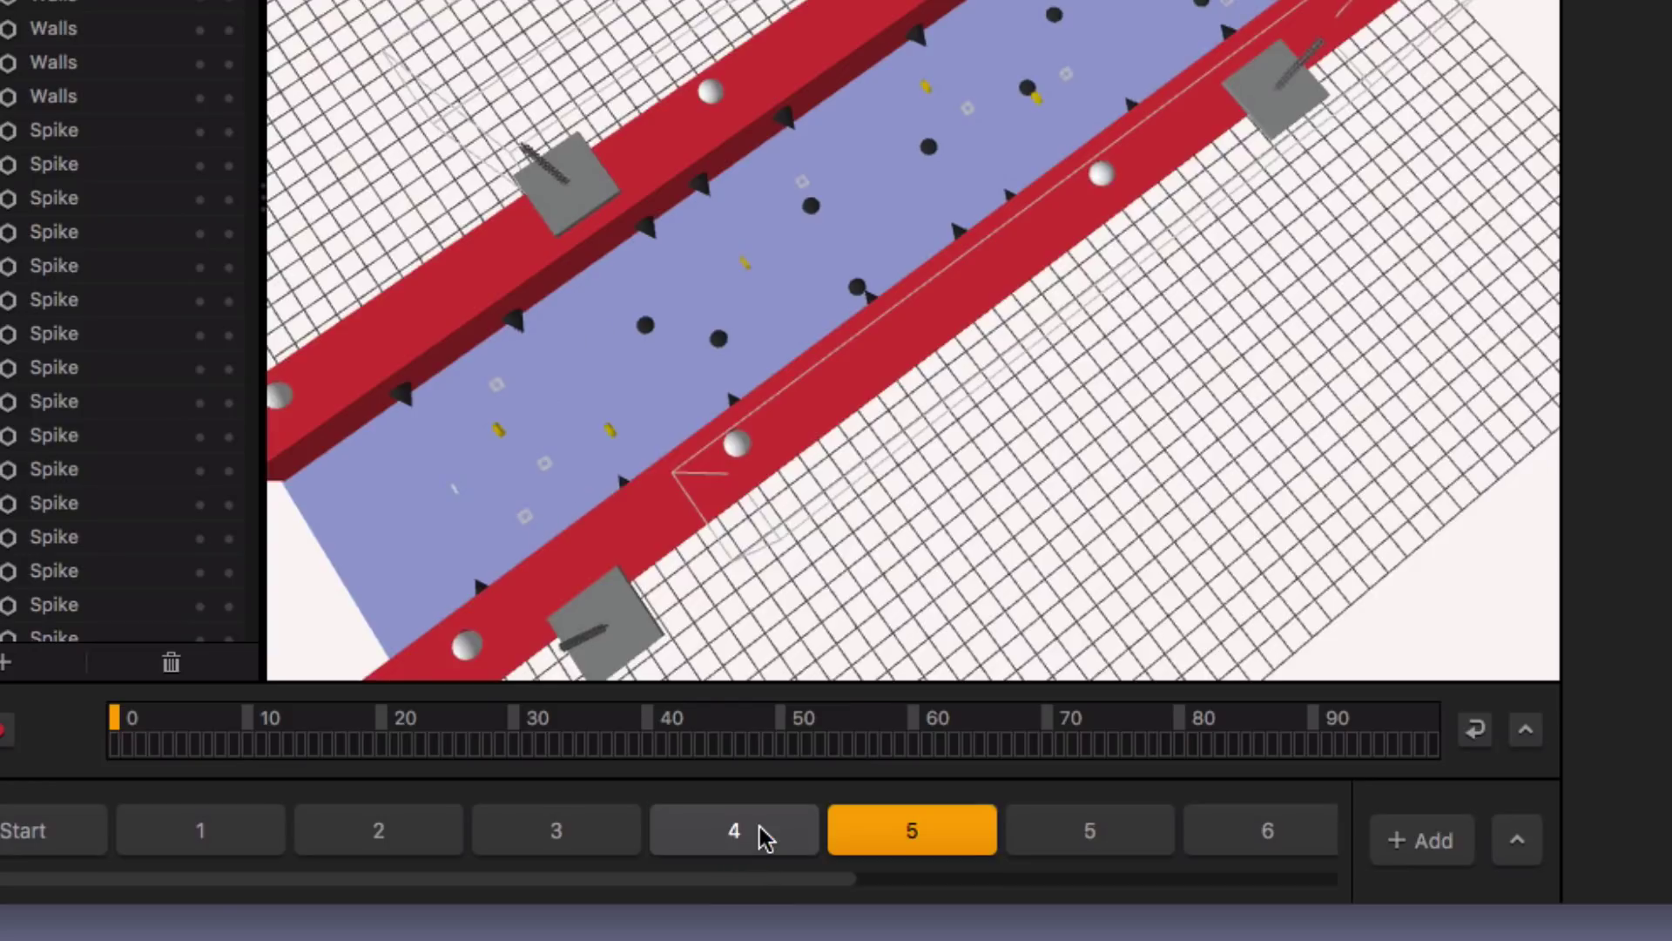
pyautogui.hscroll(5, 810, 888)
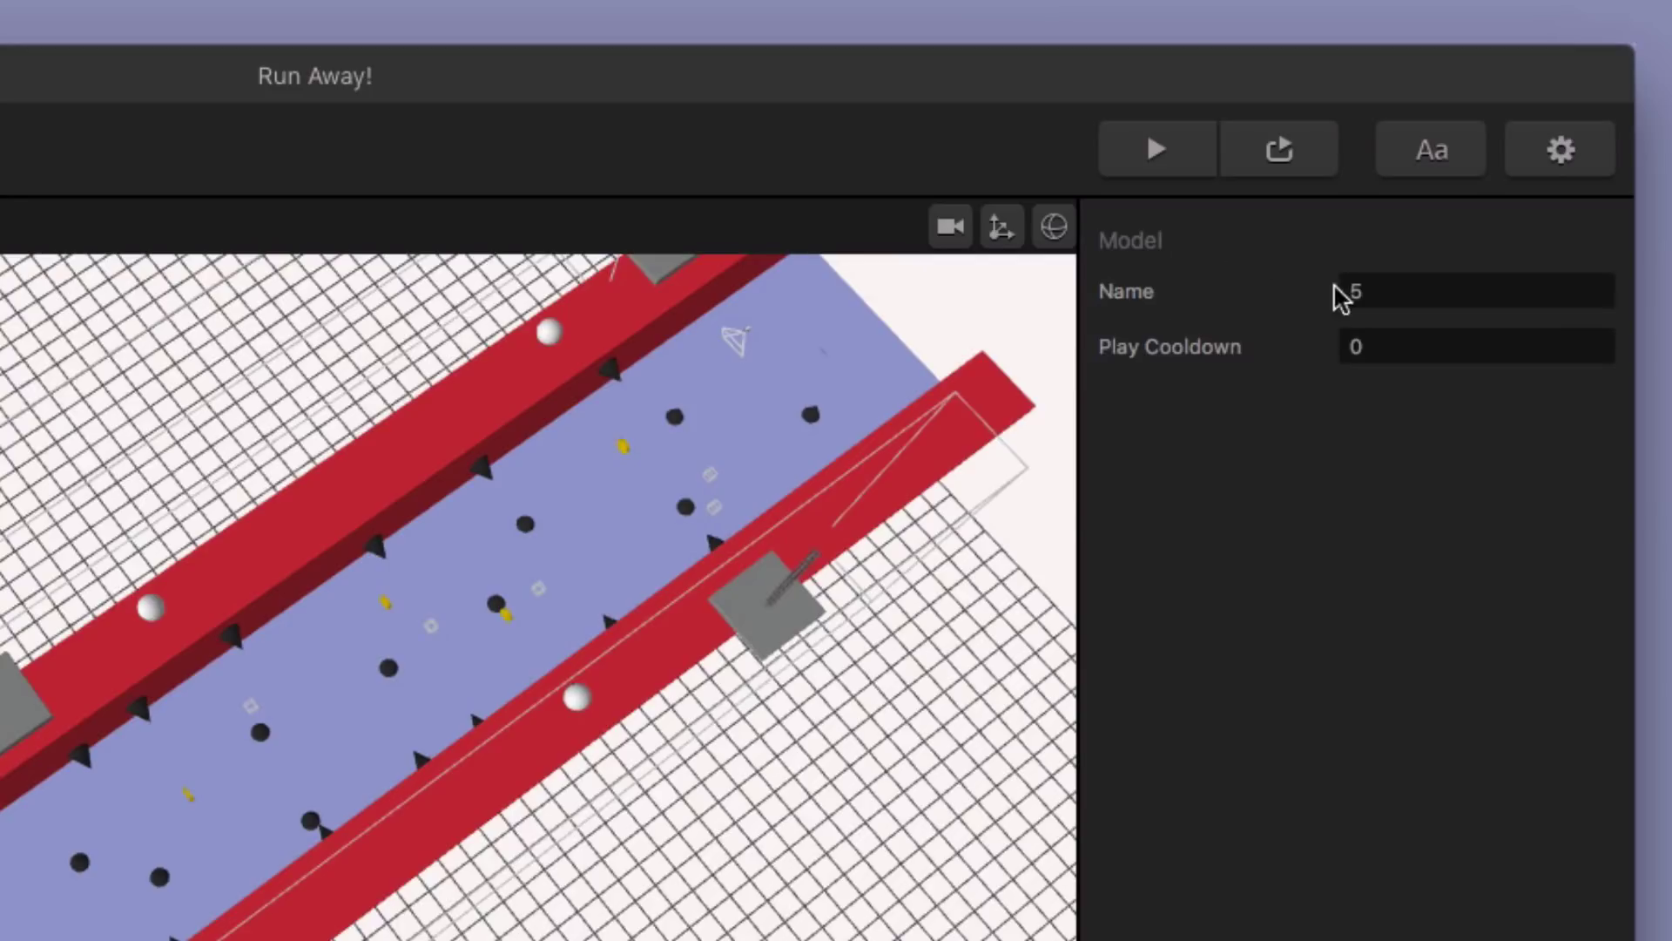
pyautogui.click(1341, 291)
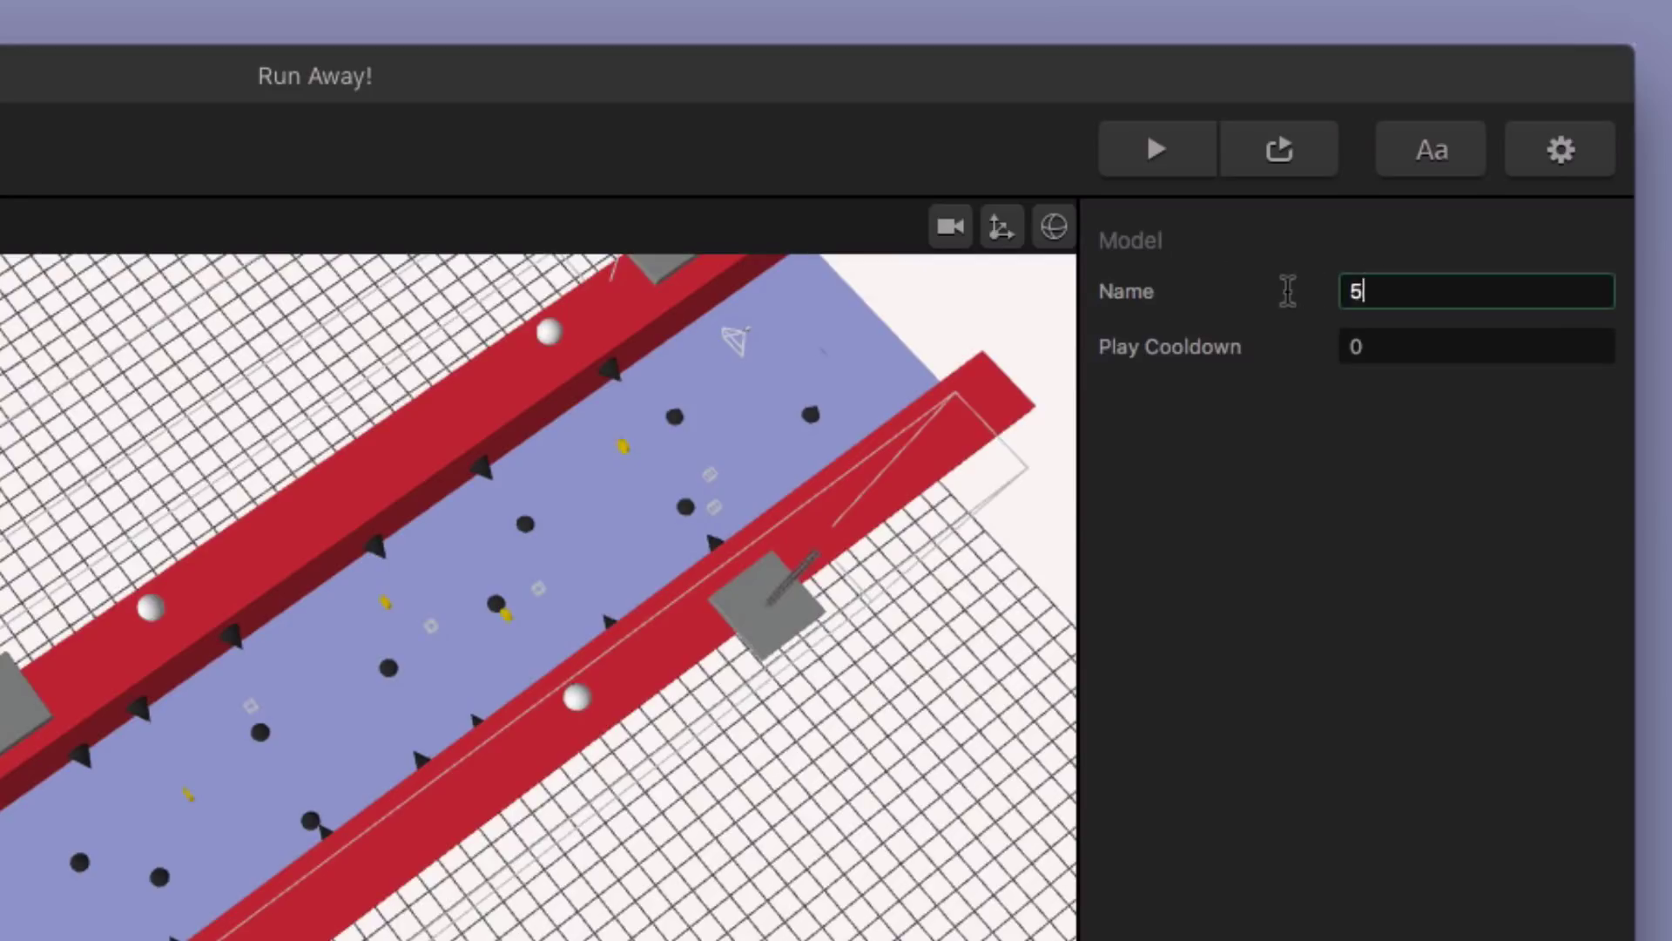
pyautogui.press('super+a')
pyautogui.write('11')
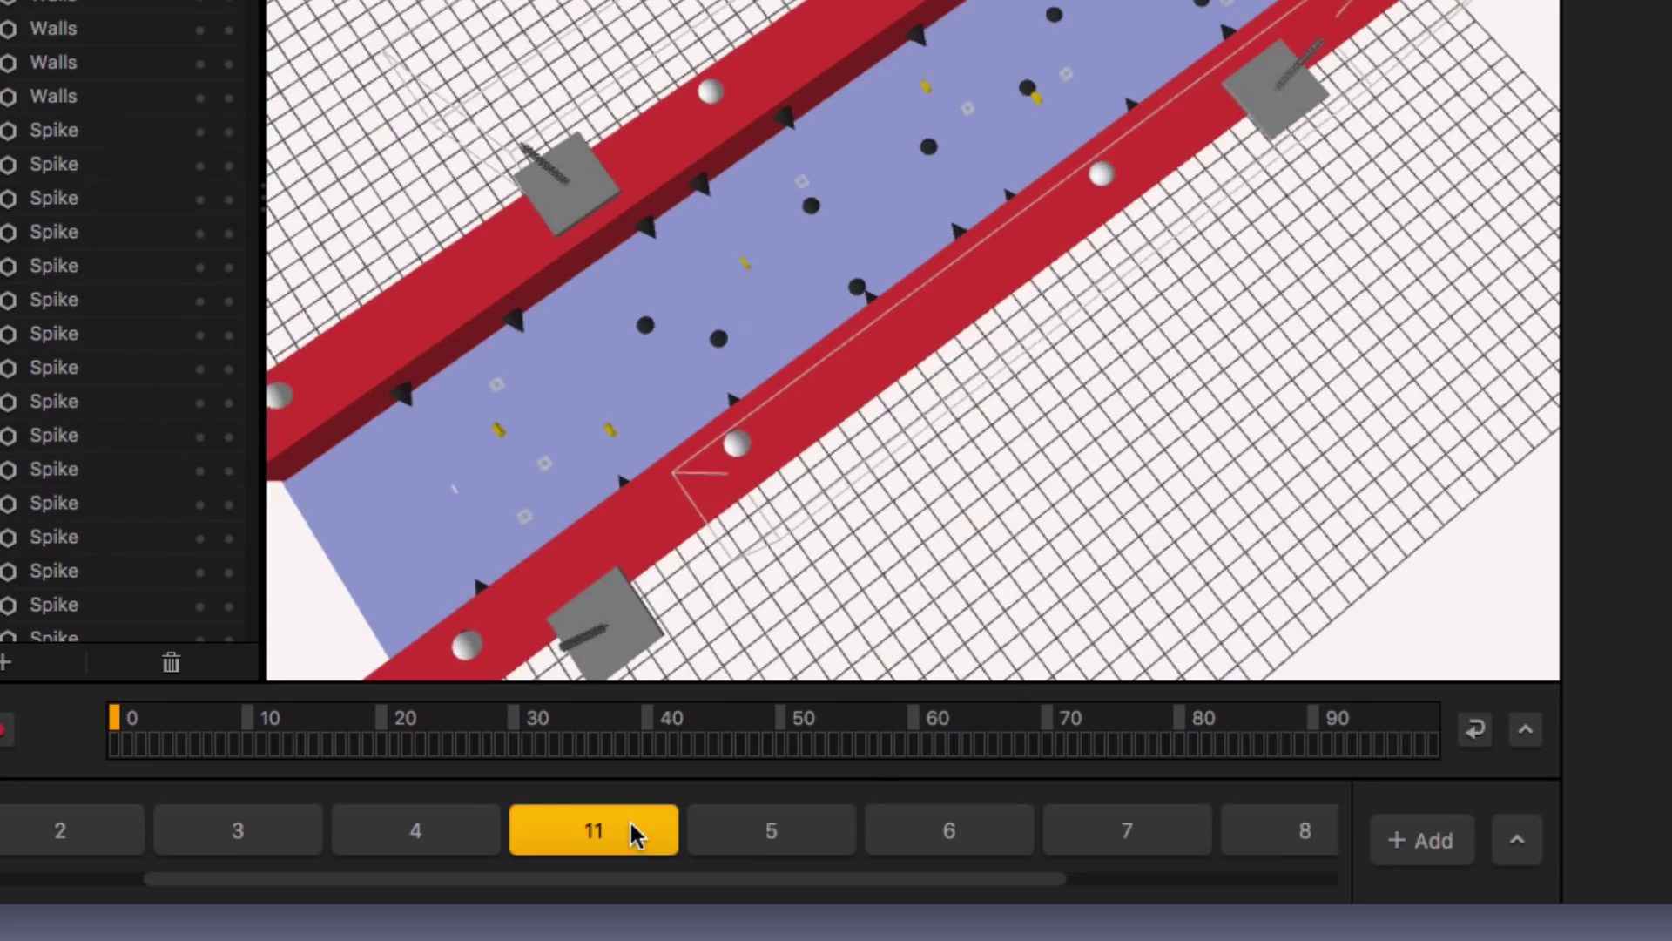
# Step: Reorder the level sections so that section 11 comes last, after section 10
pyautogui.moveTo(641, 836); pyautogui.dragTo(1015, 838)
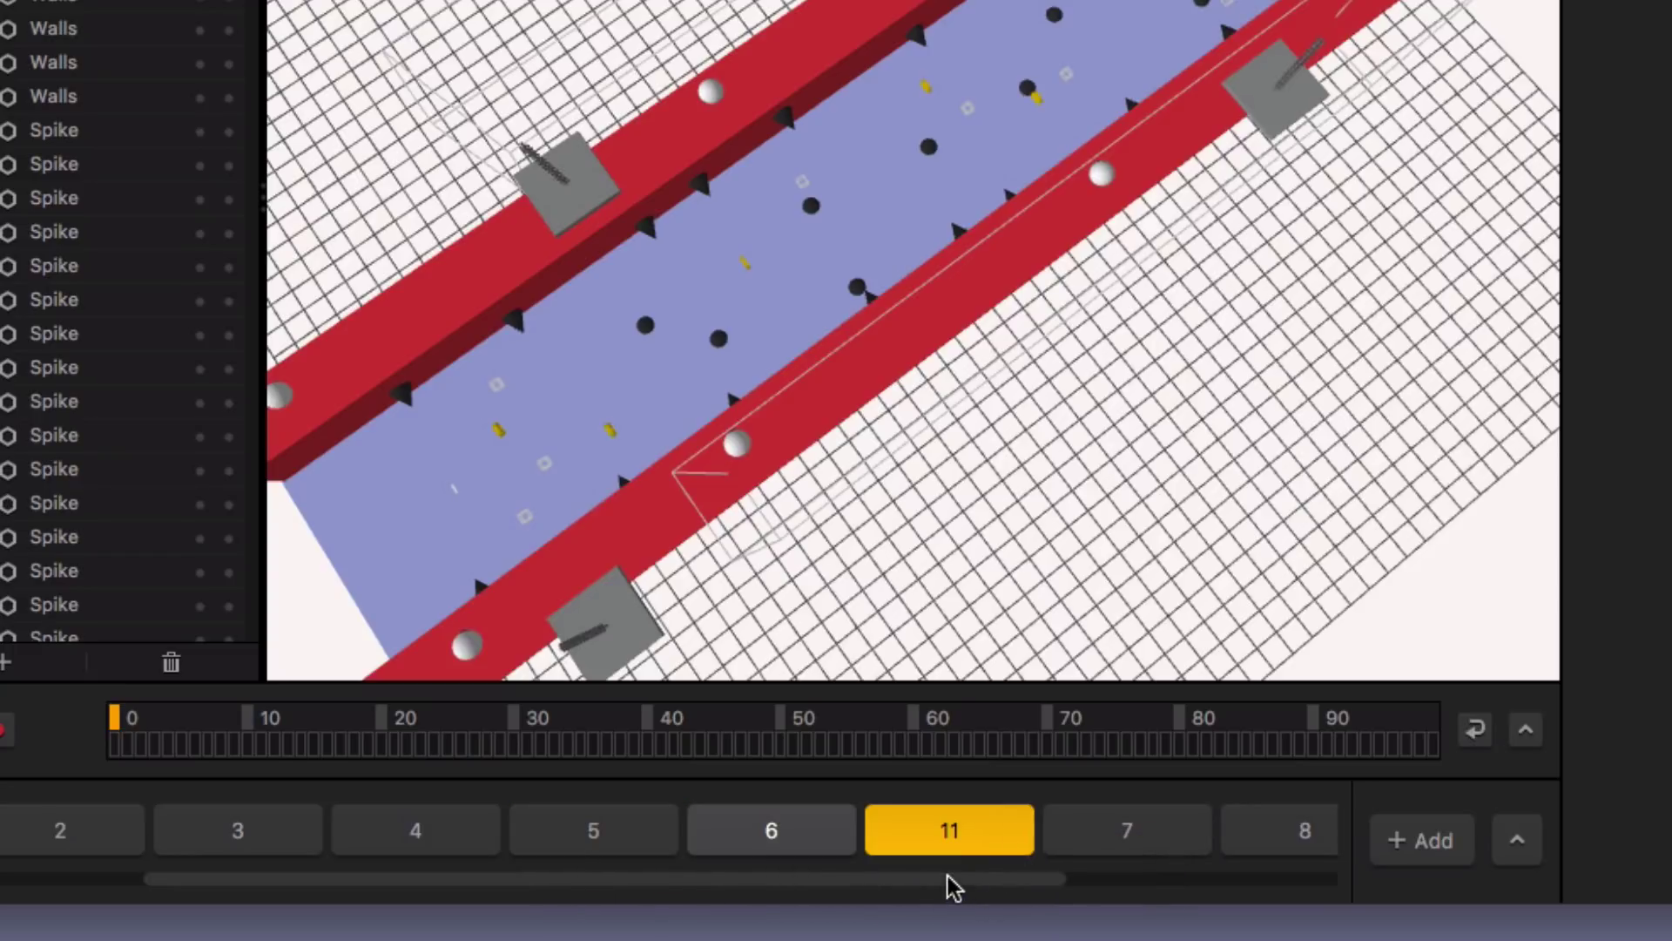
pyautogui.moveTo(948, 882); pyautogui.dragTo(1317, 899)
pyautogui.moveTo(506, 860); pyautogui.dragTo(1096, 854)
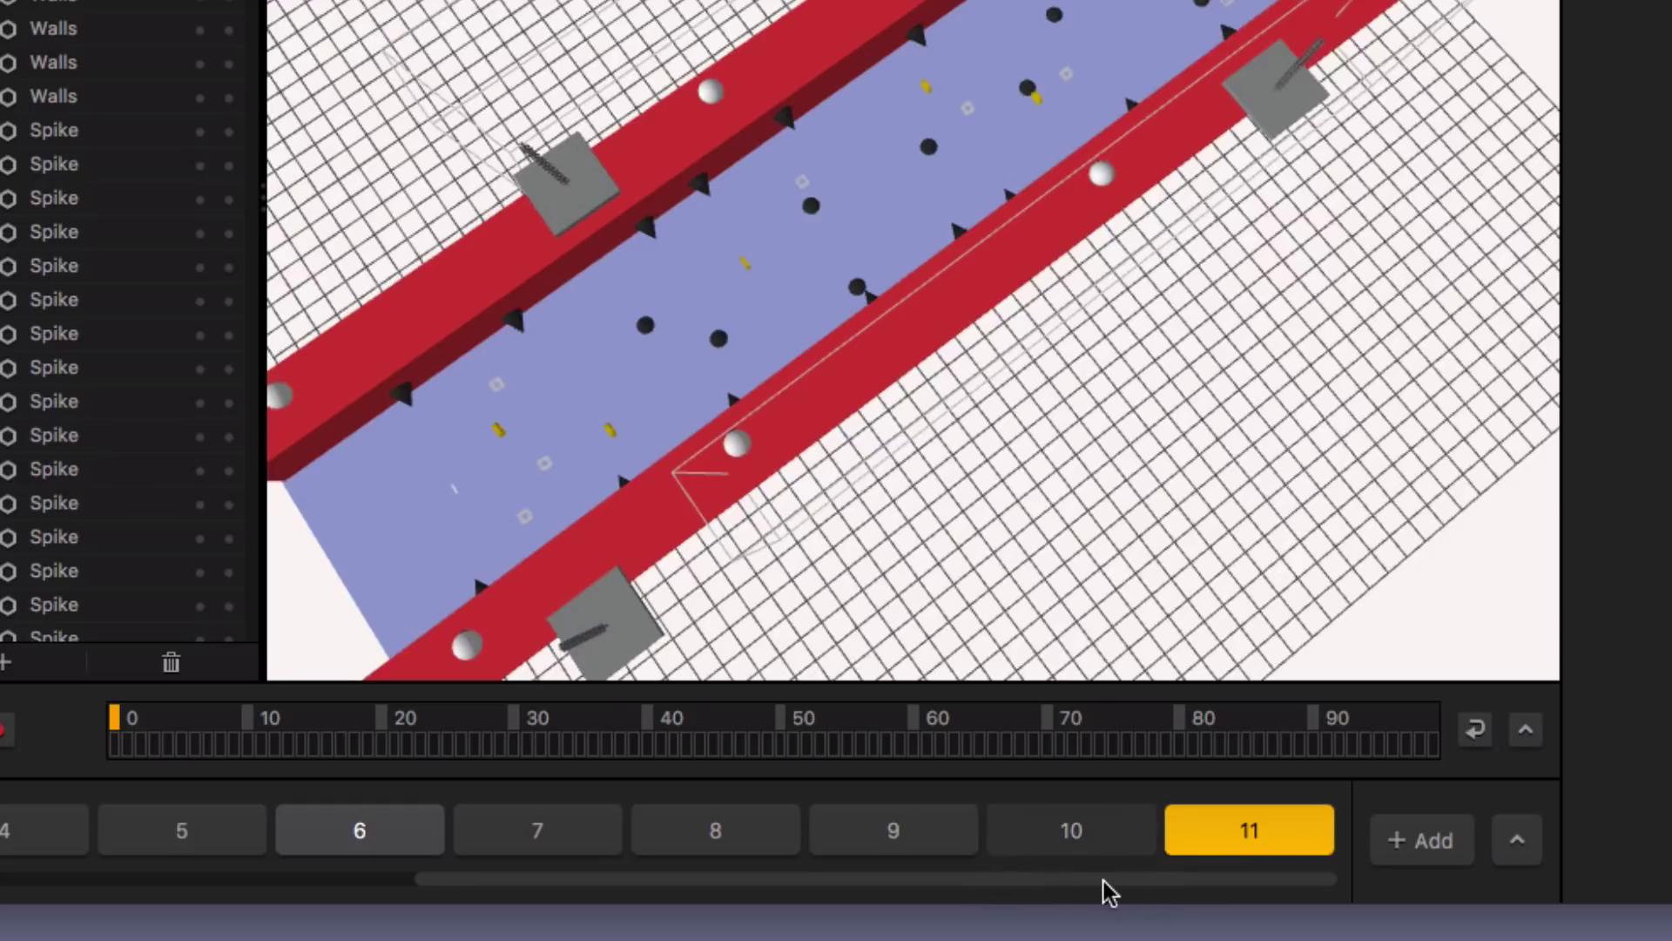
# Step: View level section 7 and switch to section 8 to inspect its ramps and spike rows
pyautogui.click(515, 845)
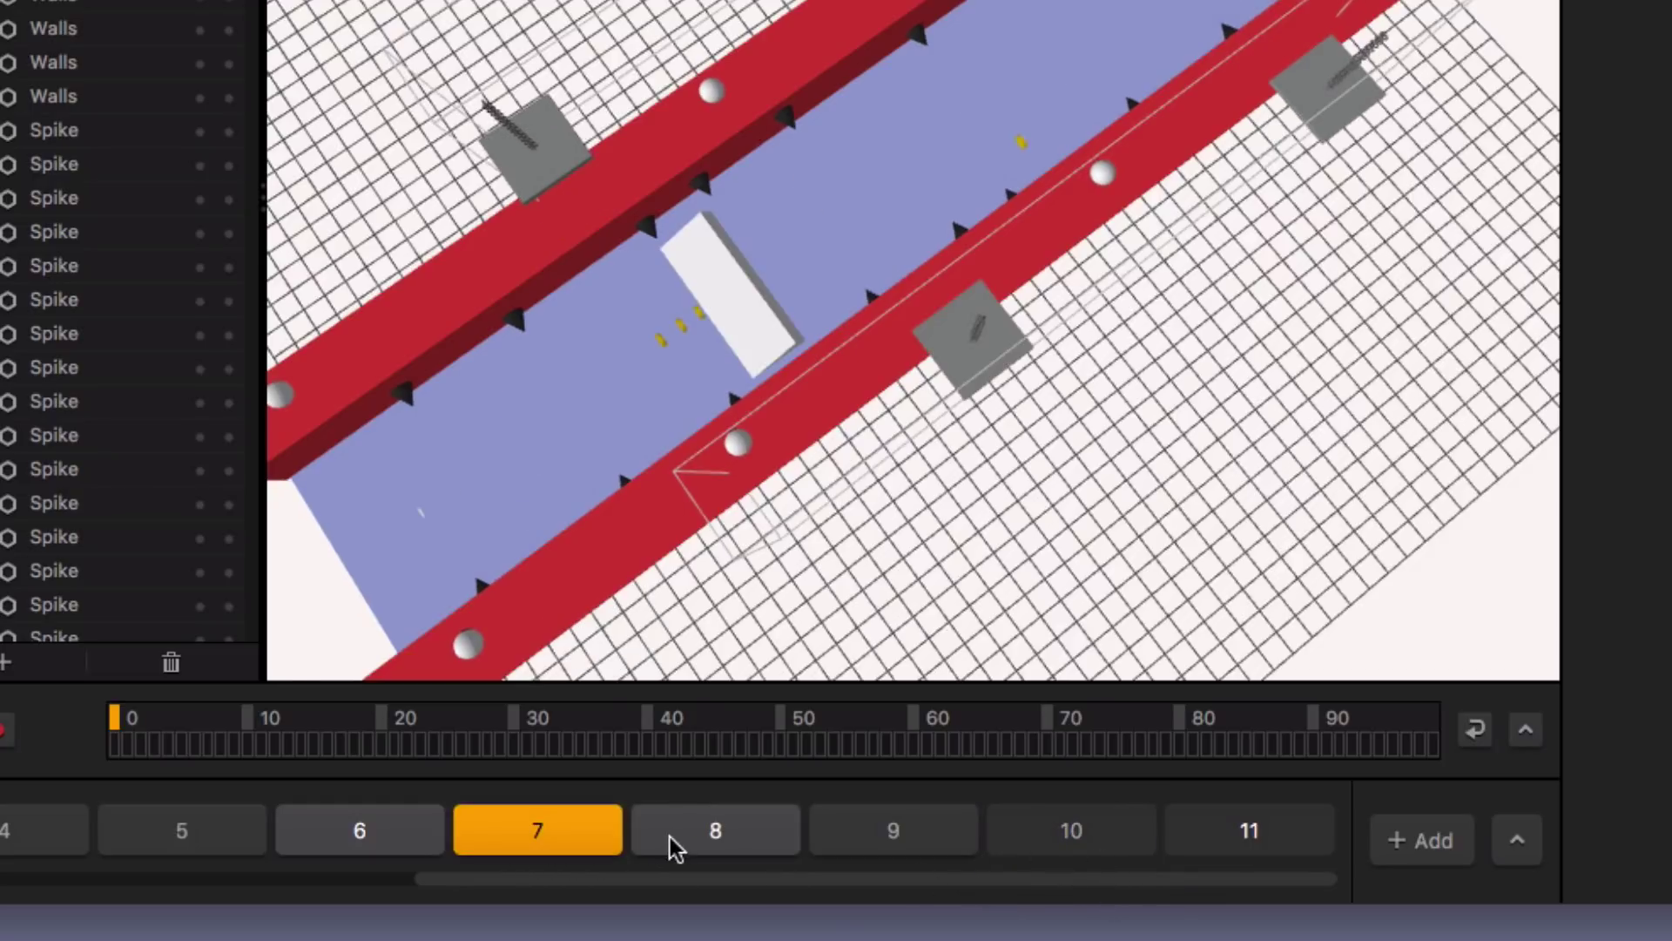
pyautogui.click(685, 834)
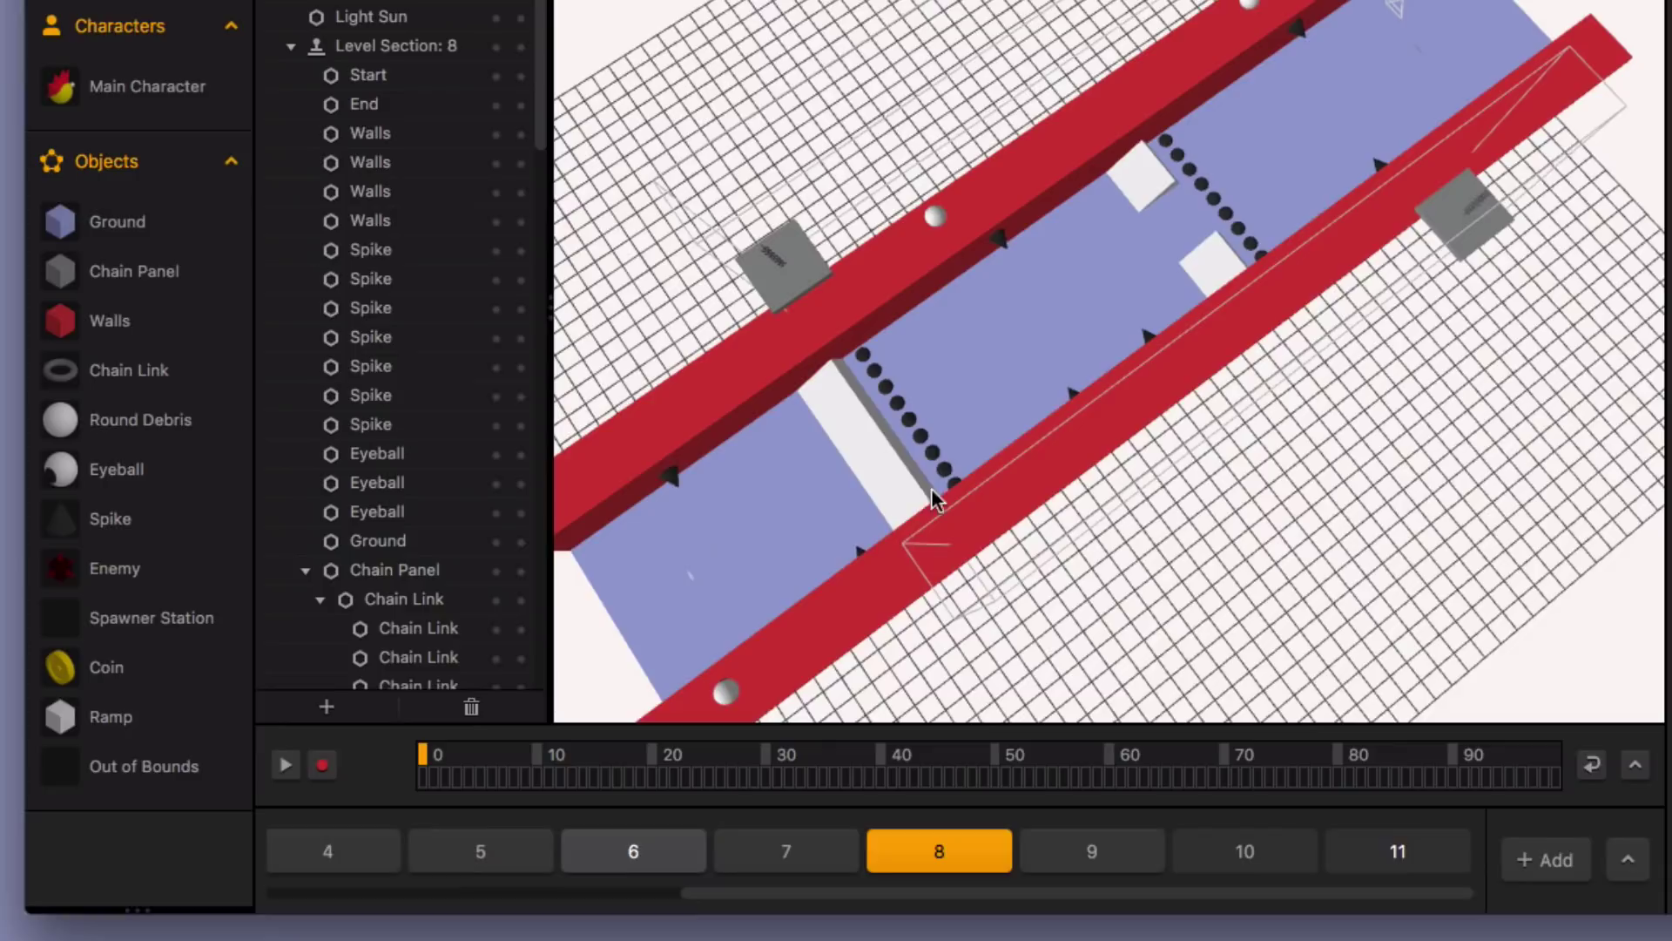
pyautogui.scroll(4, 1043, 416)
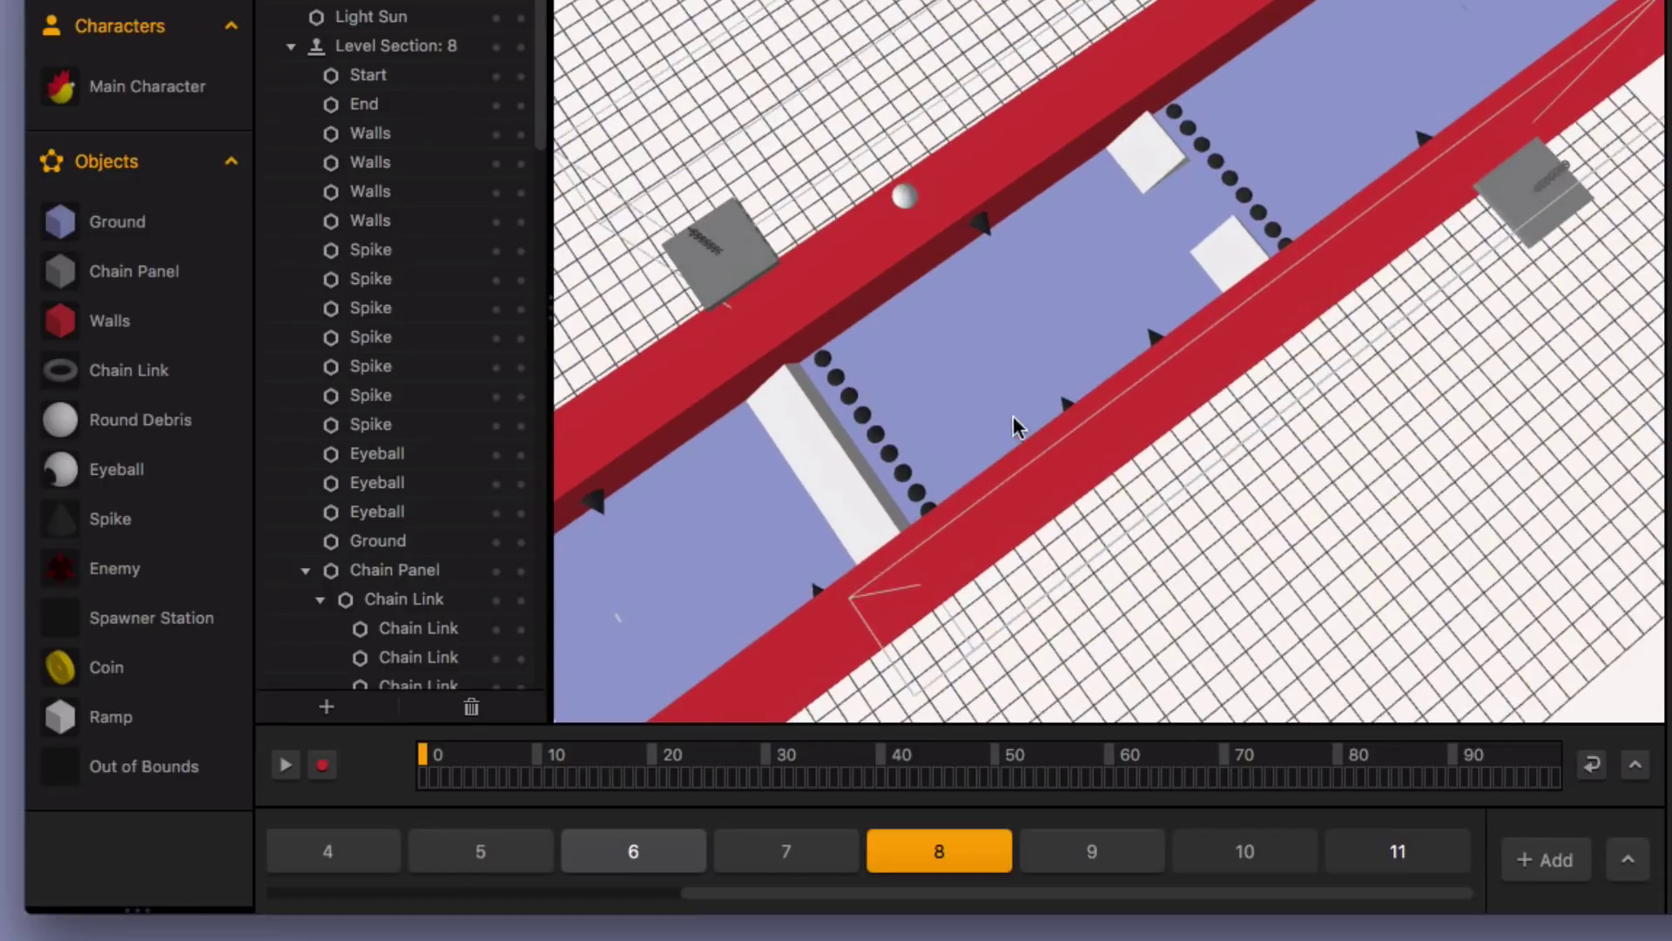
pyautogui.moveTo(1012, 416); pyautogui.dragTo(953, 391, button='middle')
# Step: Select the whole row of spikes behind the wide ramp in level section 8 together with the ramp itself
pyautogui.click(846, 250)
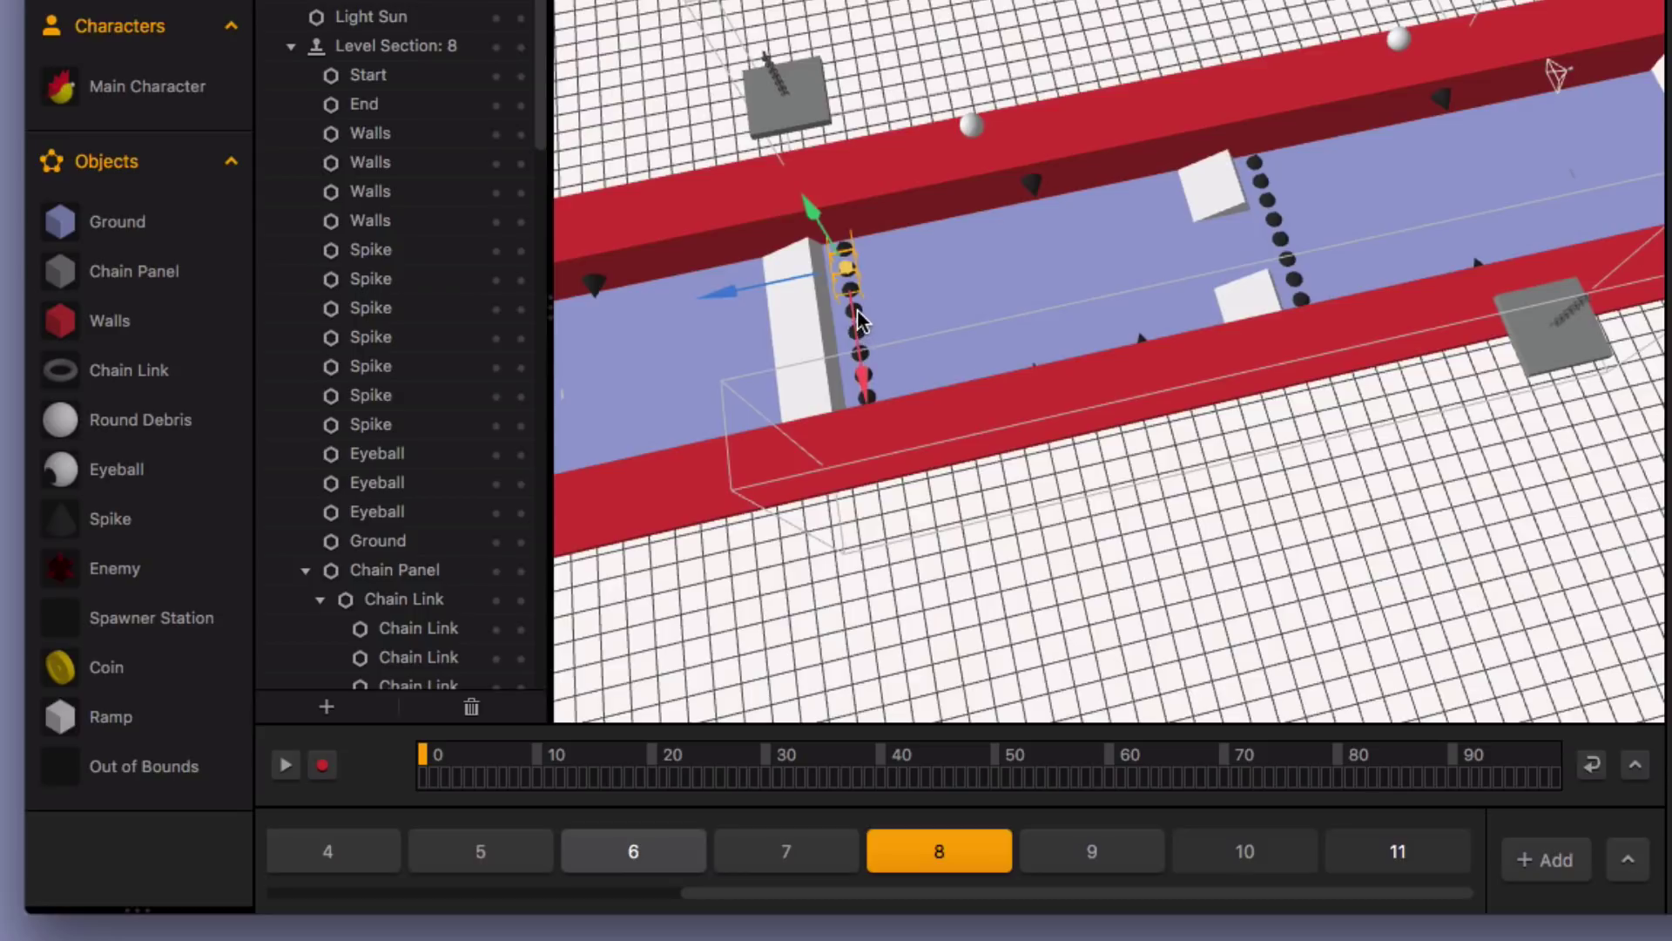
pyautogui.moveTo(919, 328); pyautogui.dragTo(834, 328, button='middle')
pyautogui.scroll(3, 850, 304)
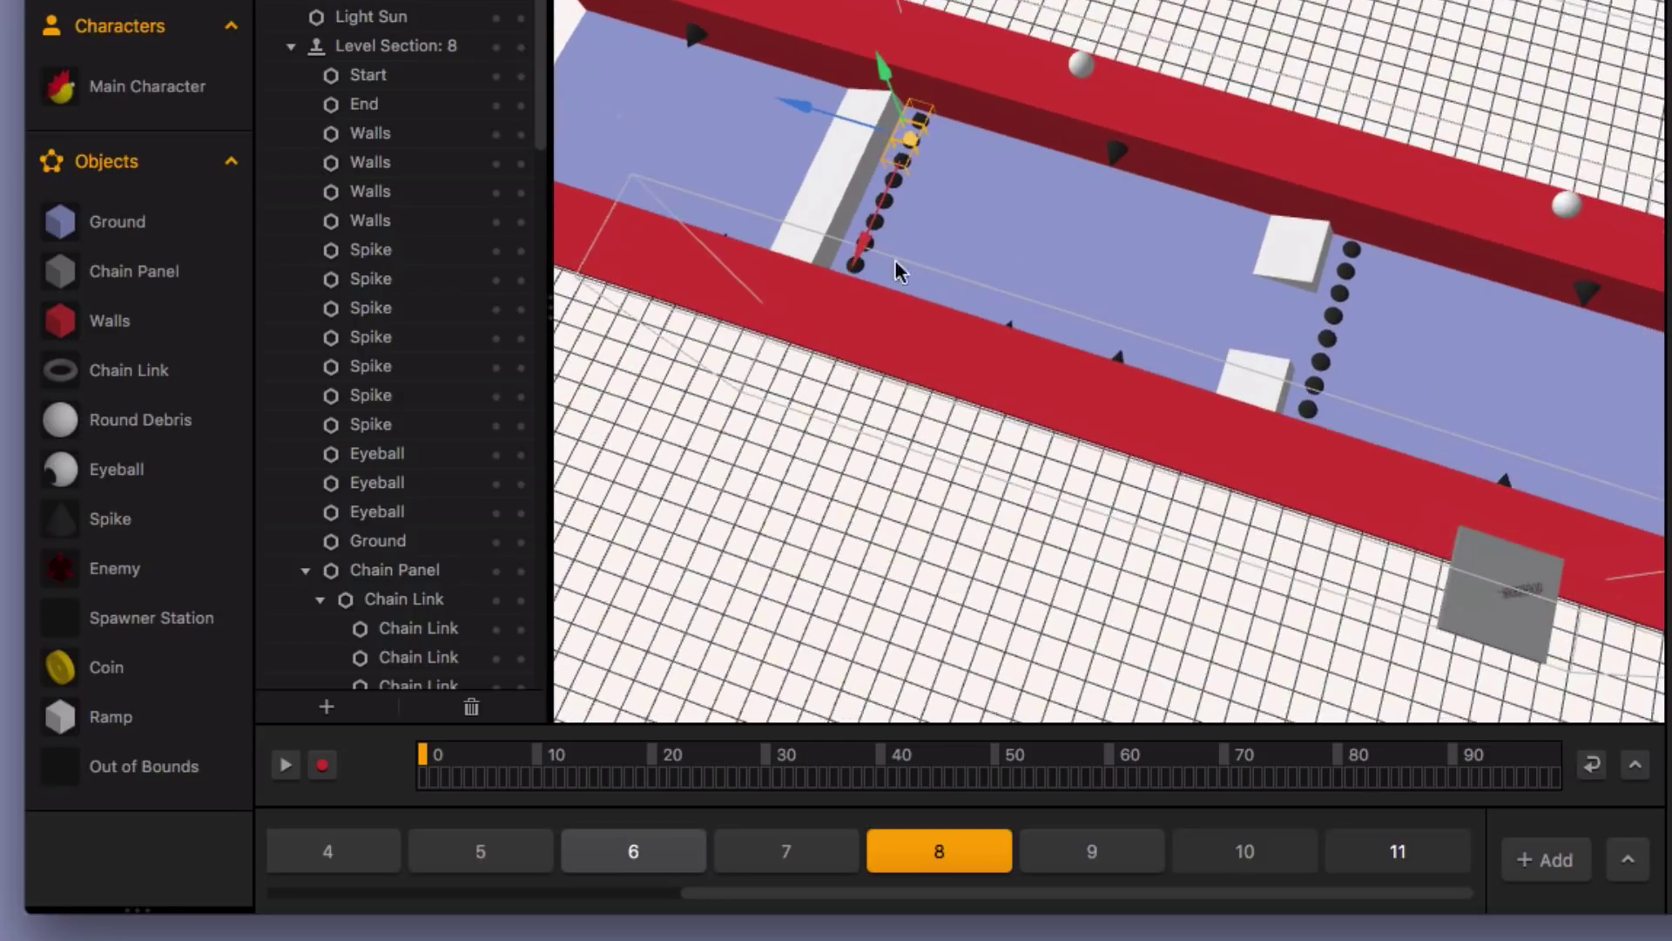
pyautogui.keyDown('shift'); pyautogui.click(873, 195); pyautogui.keyUp('shift')
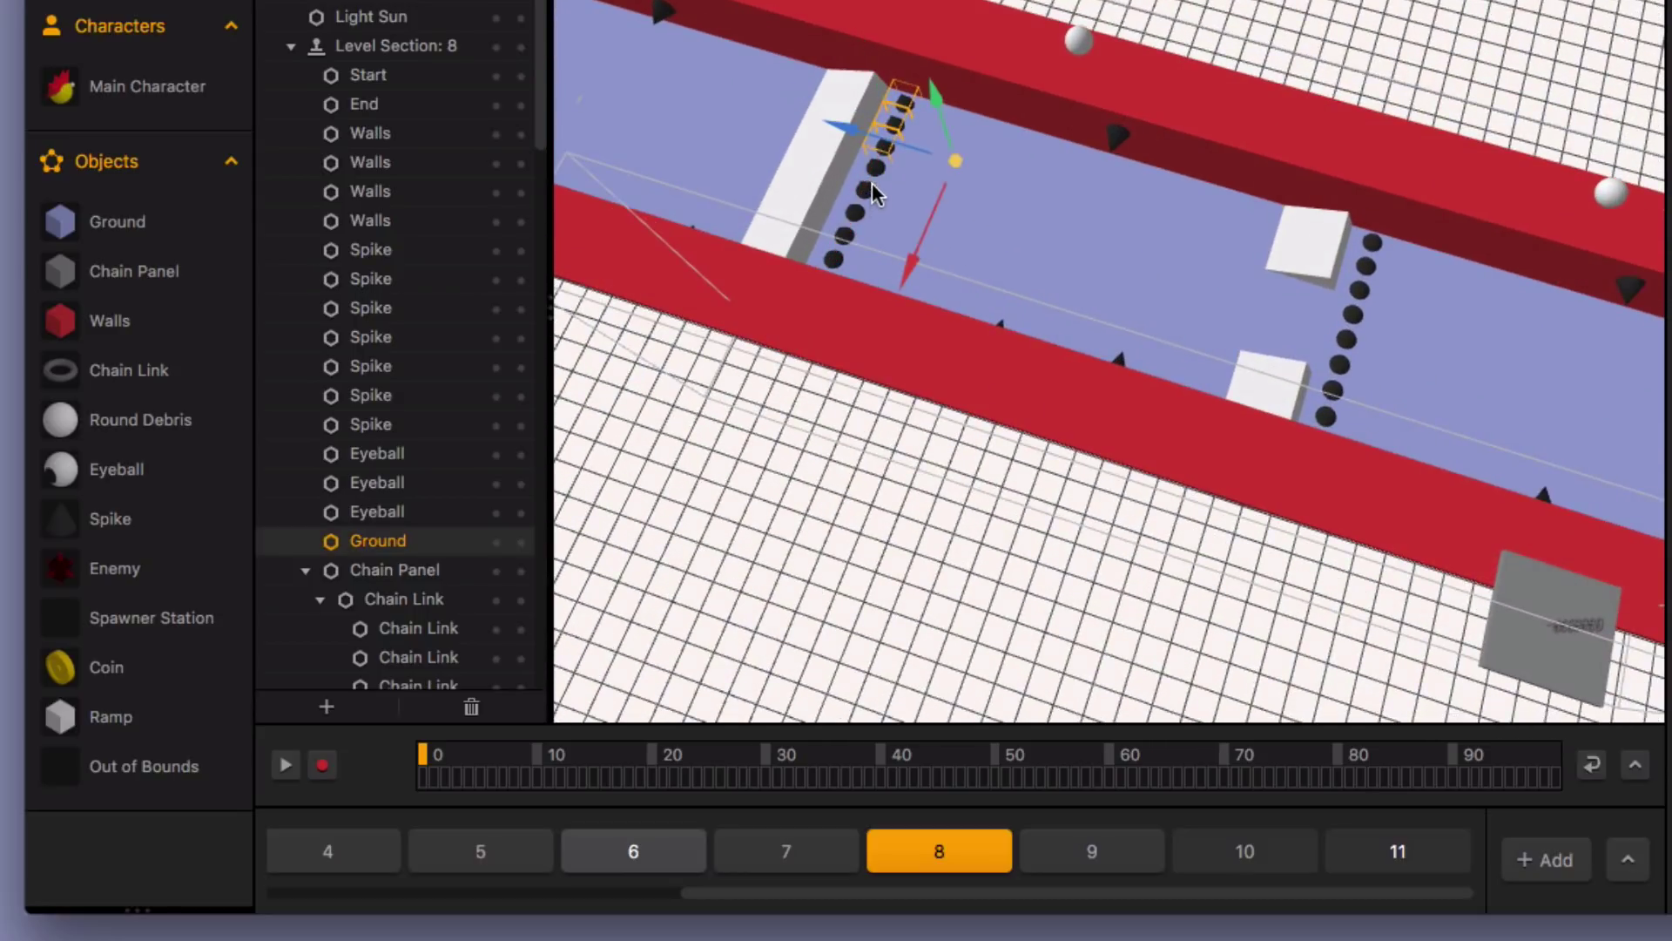
pyautogui.keyDown('shift'); pyautogui.click(871, 174); pyautogui.keyUp('shift')
pyautogui.keyDown('shift'); pyautogui.click(865, 189); pyautogui.keyUp('shift')
pyautogui.keyDown('shift'); pyautogui.click(855, 211); pyautogui.keyUp('shift')
pyautogui.keyDown('shift'); pyautogui.click(844, 233); pyautogui.keyUp('shift')
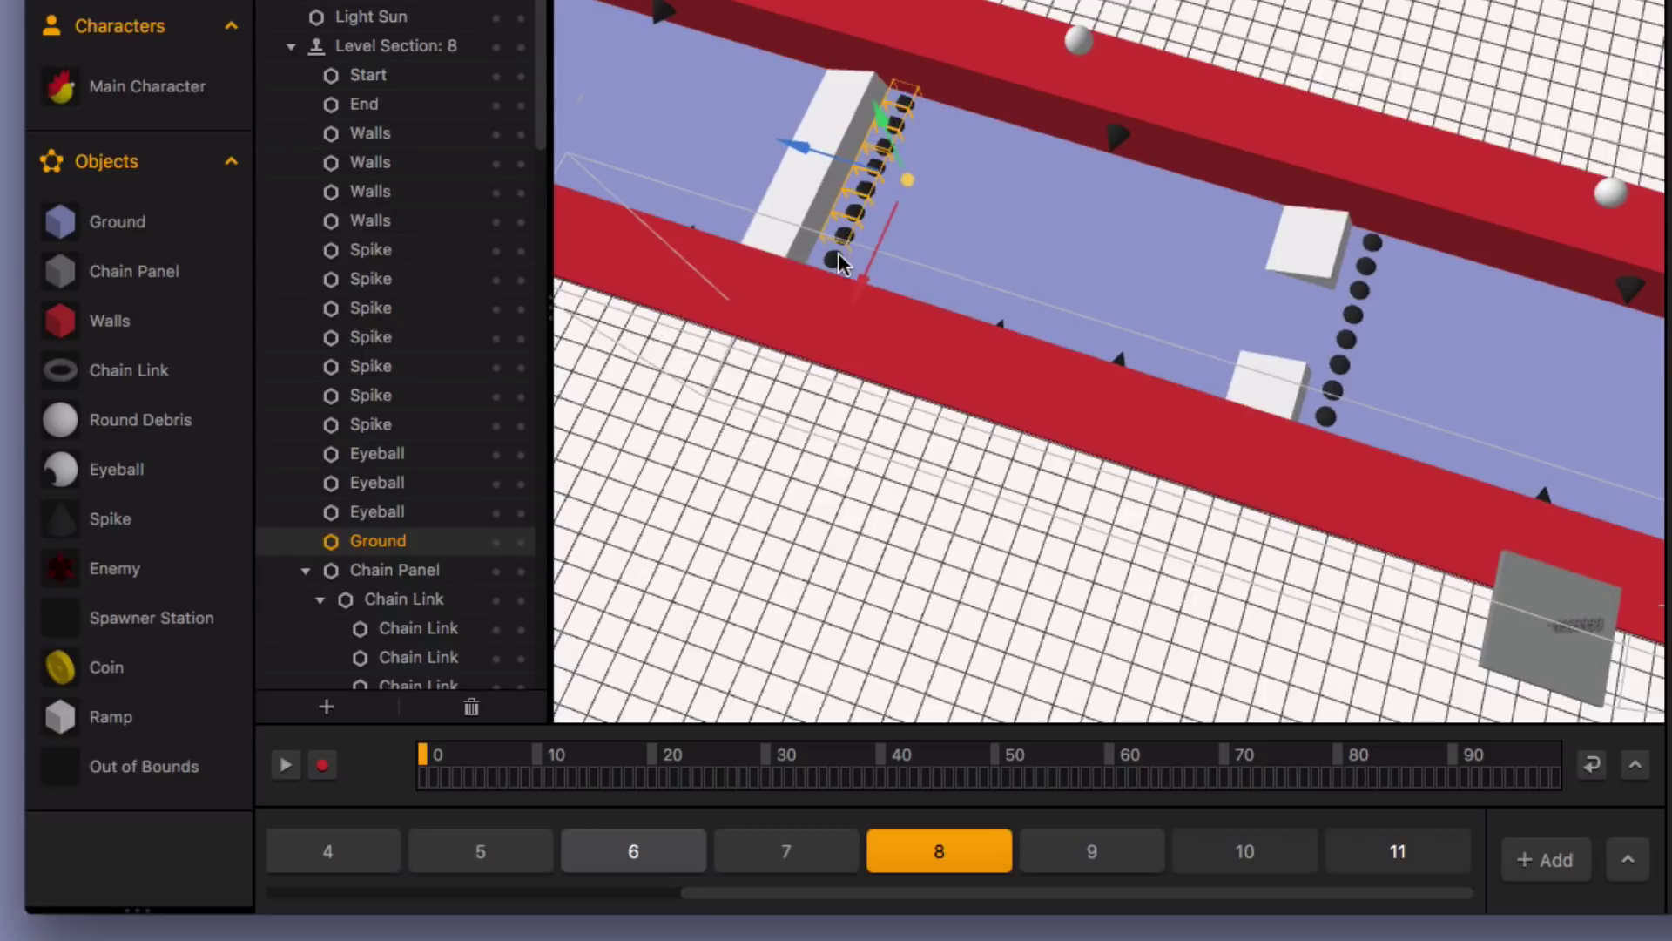
pyautogui.moveTo(855, 227); pyautogui.dragTo(885, 185, button='right')
pyautogui.keyDown('shift'); pyautogui.click(850, 200); pyautogui.keyUp('shift')
pyautogui.keyDown('shift'); pyautogui.click(840, 219); pyautogui.keyUp('shift')
pyautogui.keyDown('shift'); pyautogui.click(820, 138); pyautogui.keyUp('shift')
# Step: Move the selected wide ramp and its spikes a short distance along the track, away from the two small ramps, and check the spacing
pyautogui.moveTo(760, 224)
pyautogui.mouseDown()
pyautogui.moveTo(992, 222)
pyautogui.moveTo(592, 209)
pyautogui.moveTo(753, 224)
pyautogui.mouseUp()
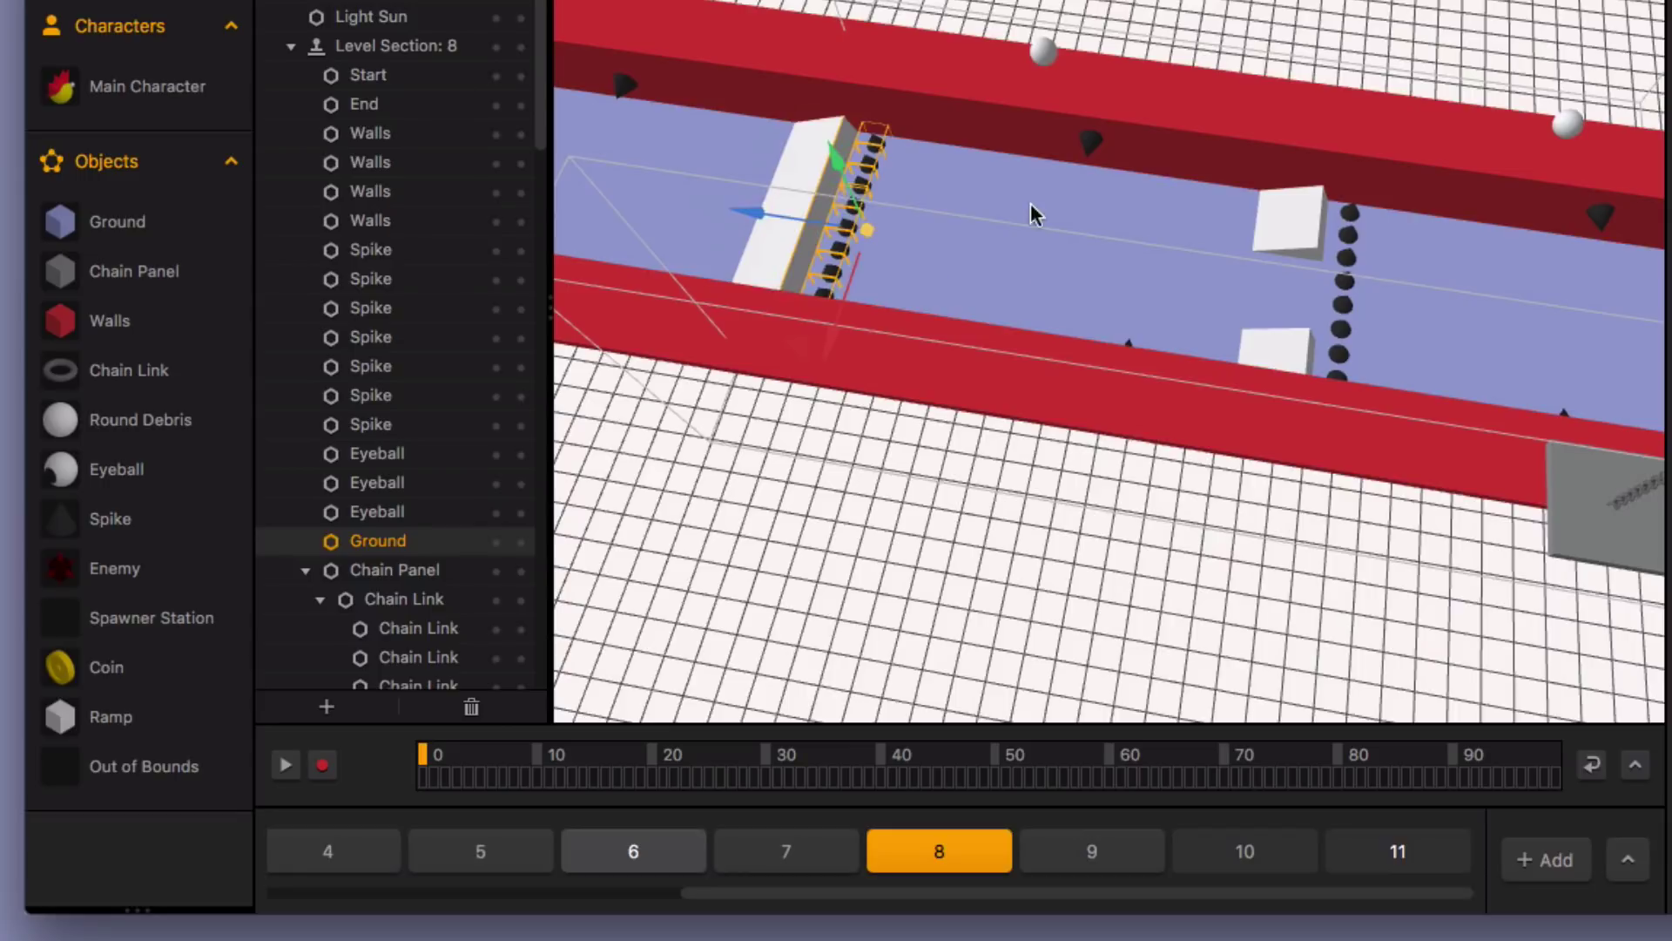
pyautogui.moveTo(726, 205); pyautogui.dragTo(816, 286)
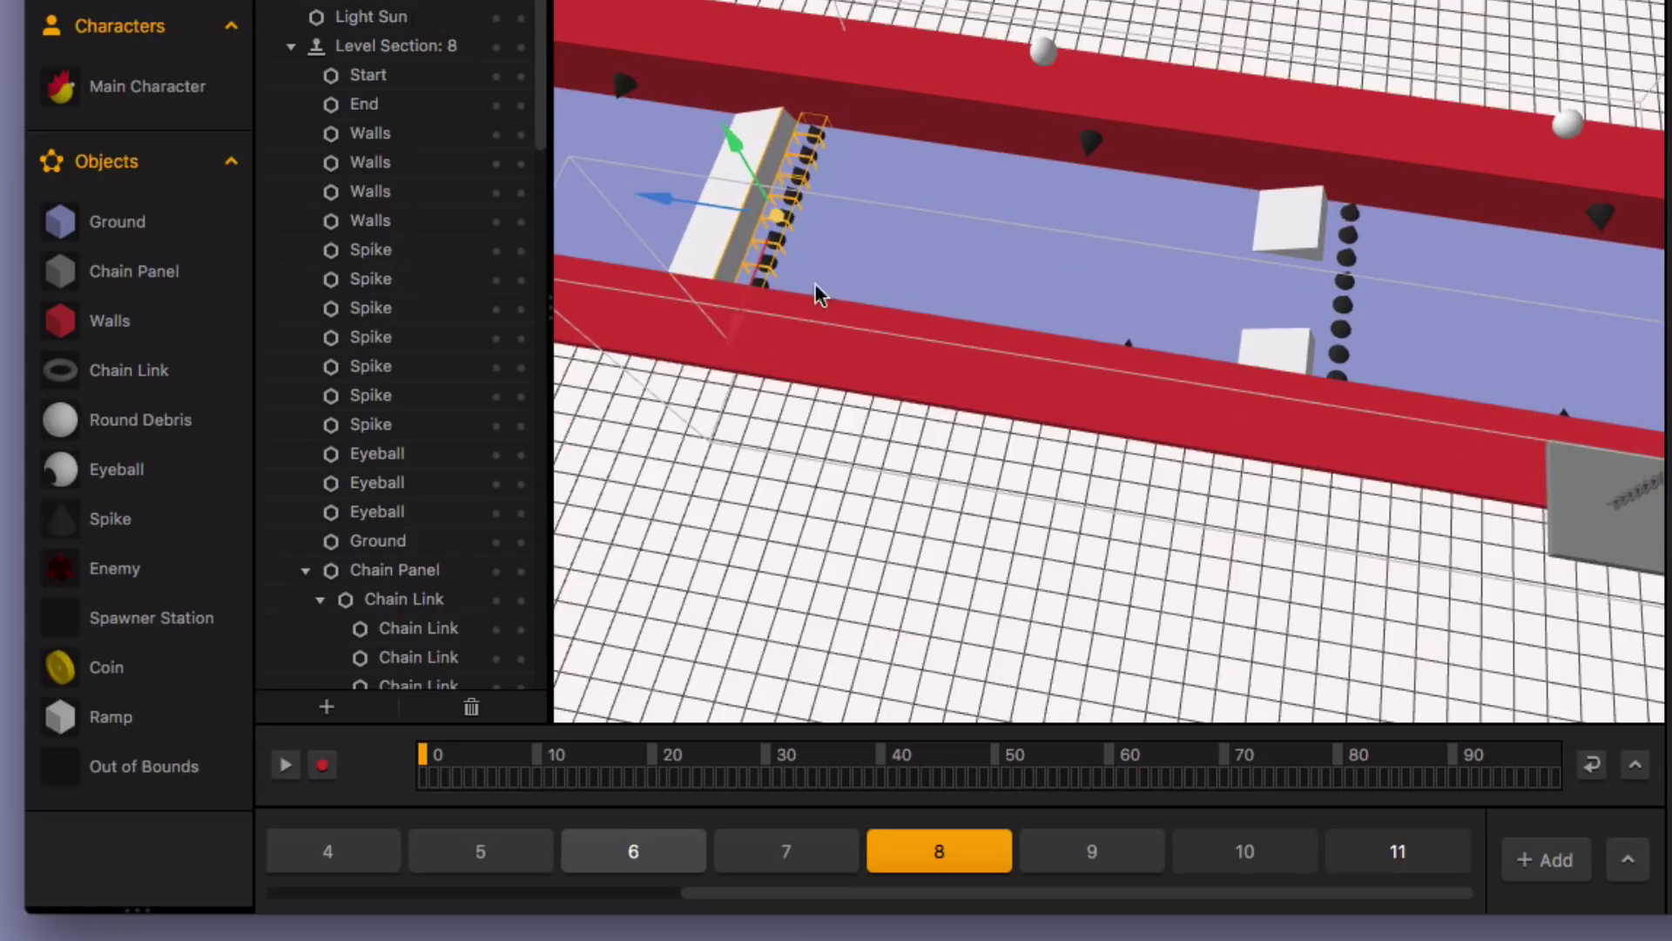
pyautogui.moveTo(815, 285); pyautogui.dragTo(1053, 280, button='middle')
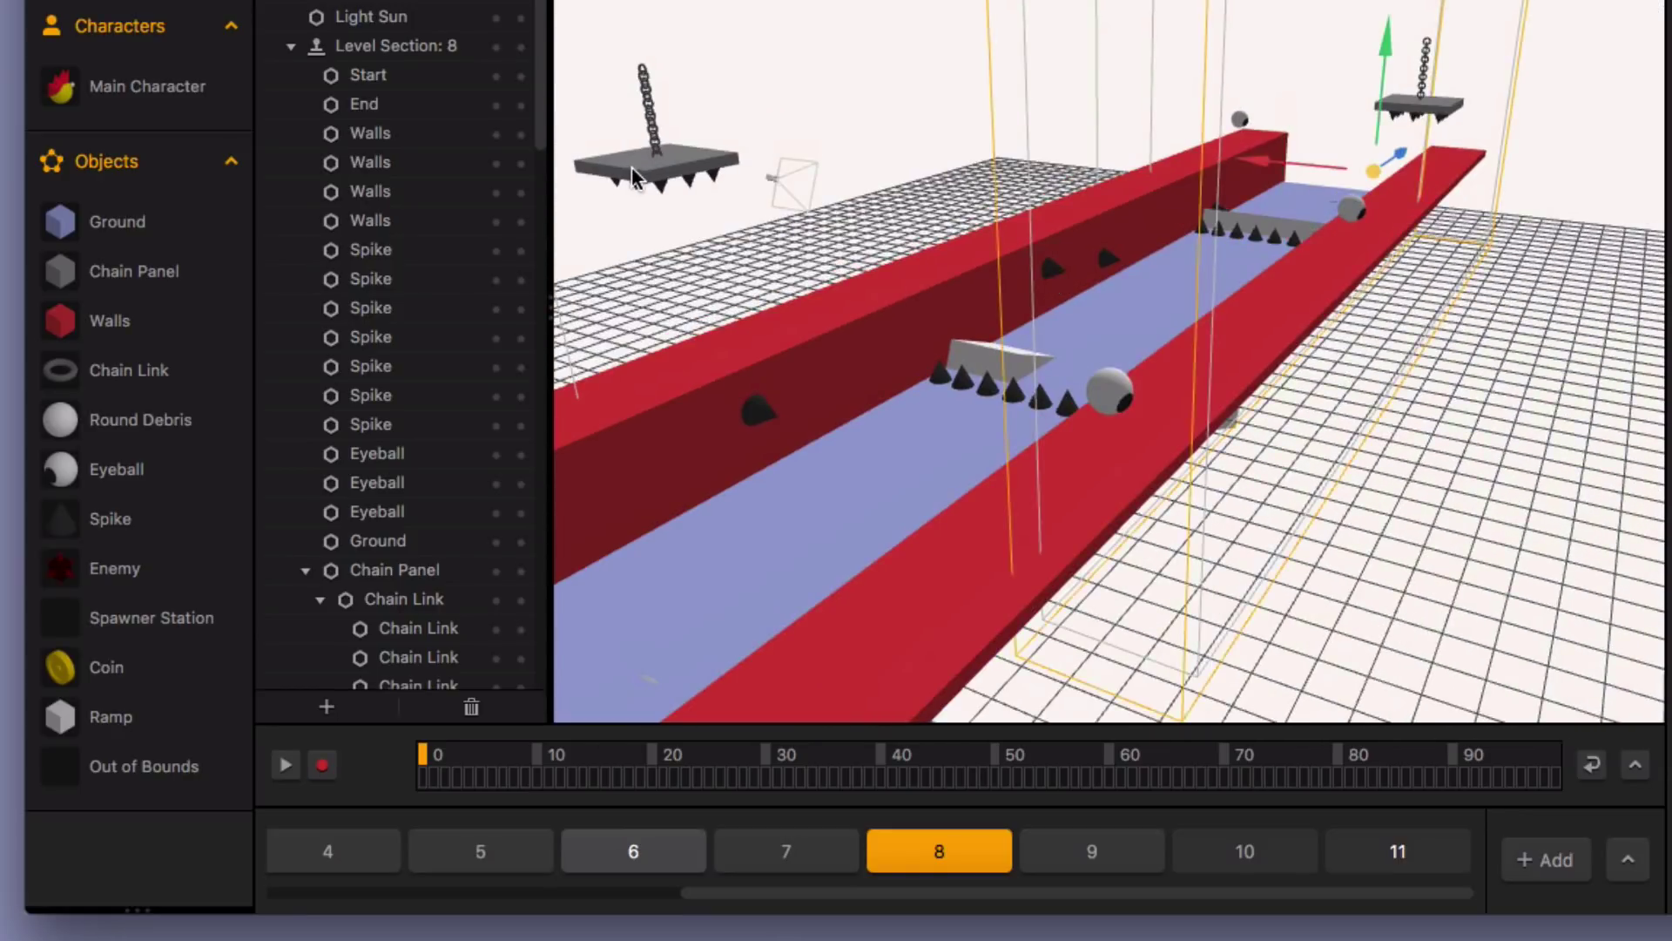
pyautogui.moveTo(1088, 384); pyautogui.dragTo(1192, 405, button='middle')
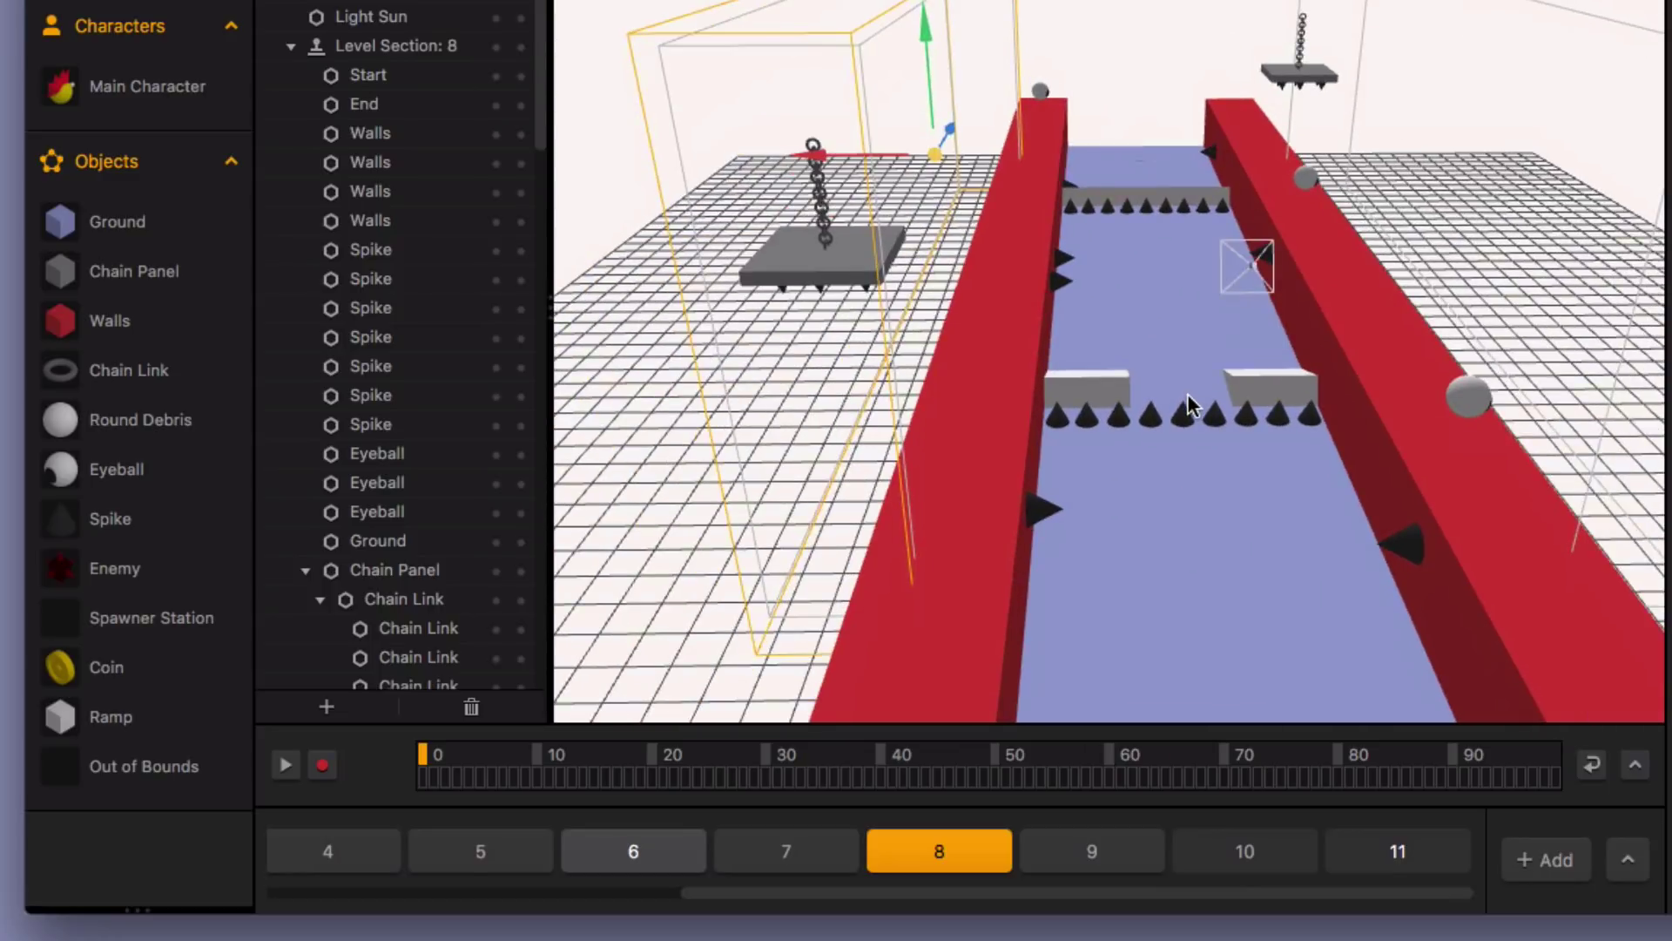
# Step: Lock both Out of Bounds objects in level section 8 and clear the selection
pyautogui.scroll(-15, 466, 622)
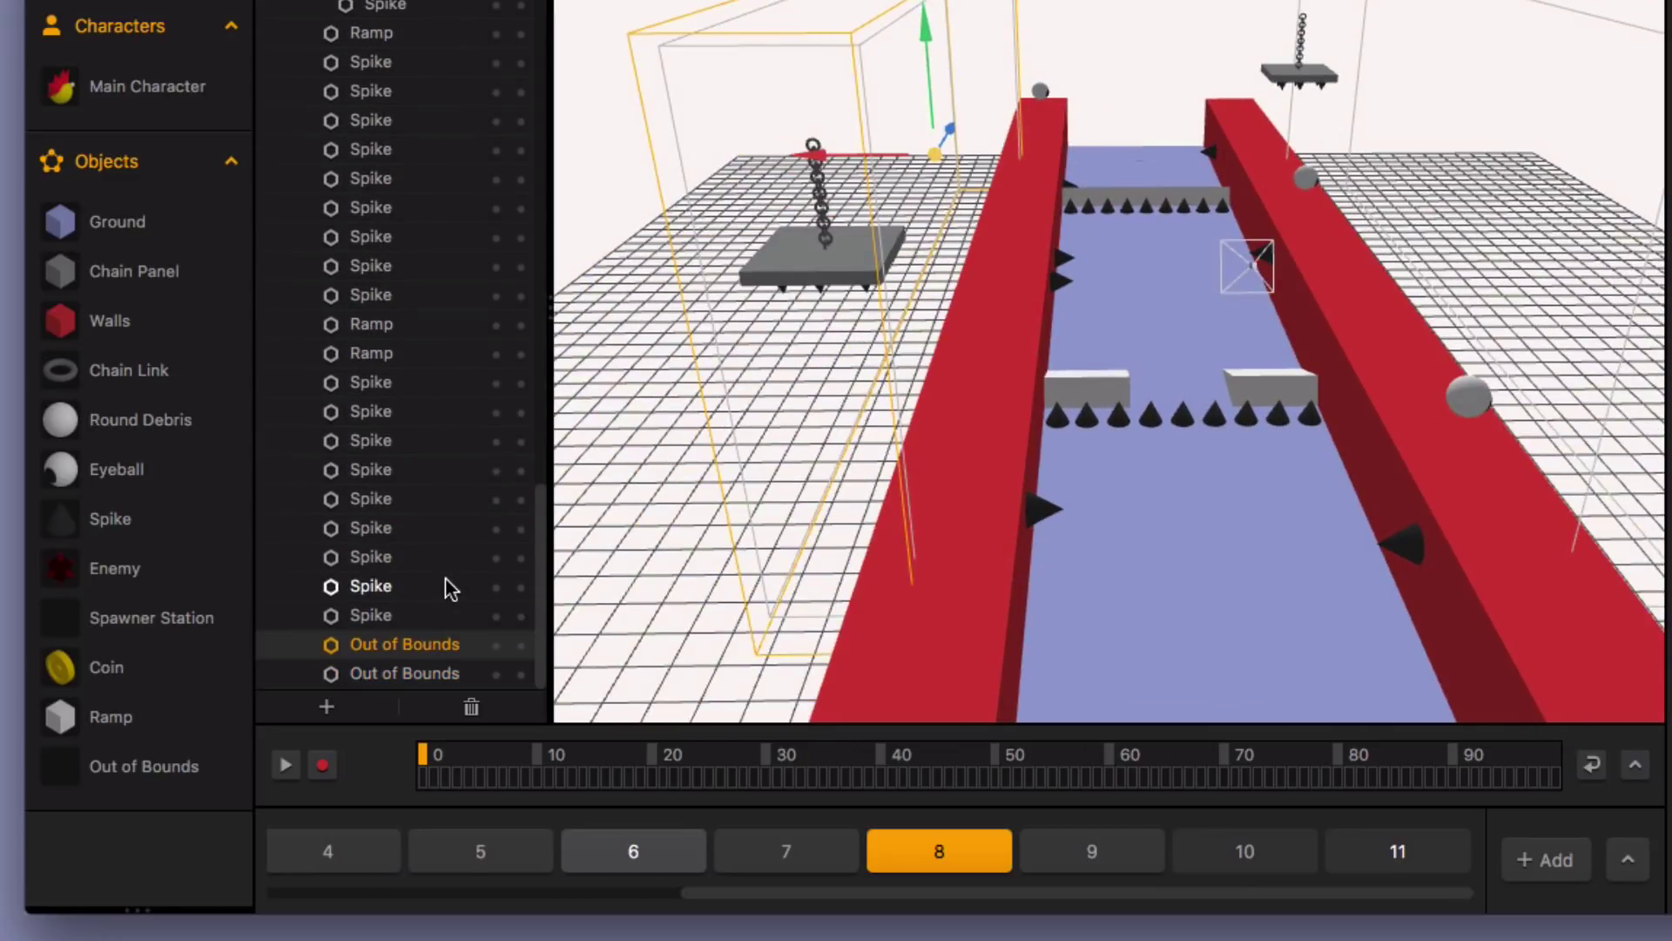
pyautogui.click(521, 646)
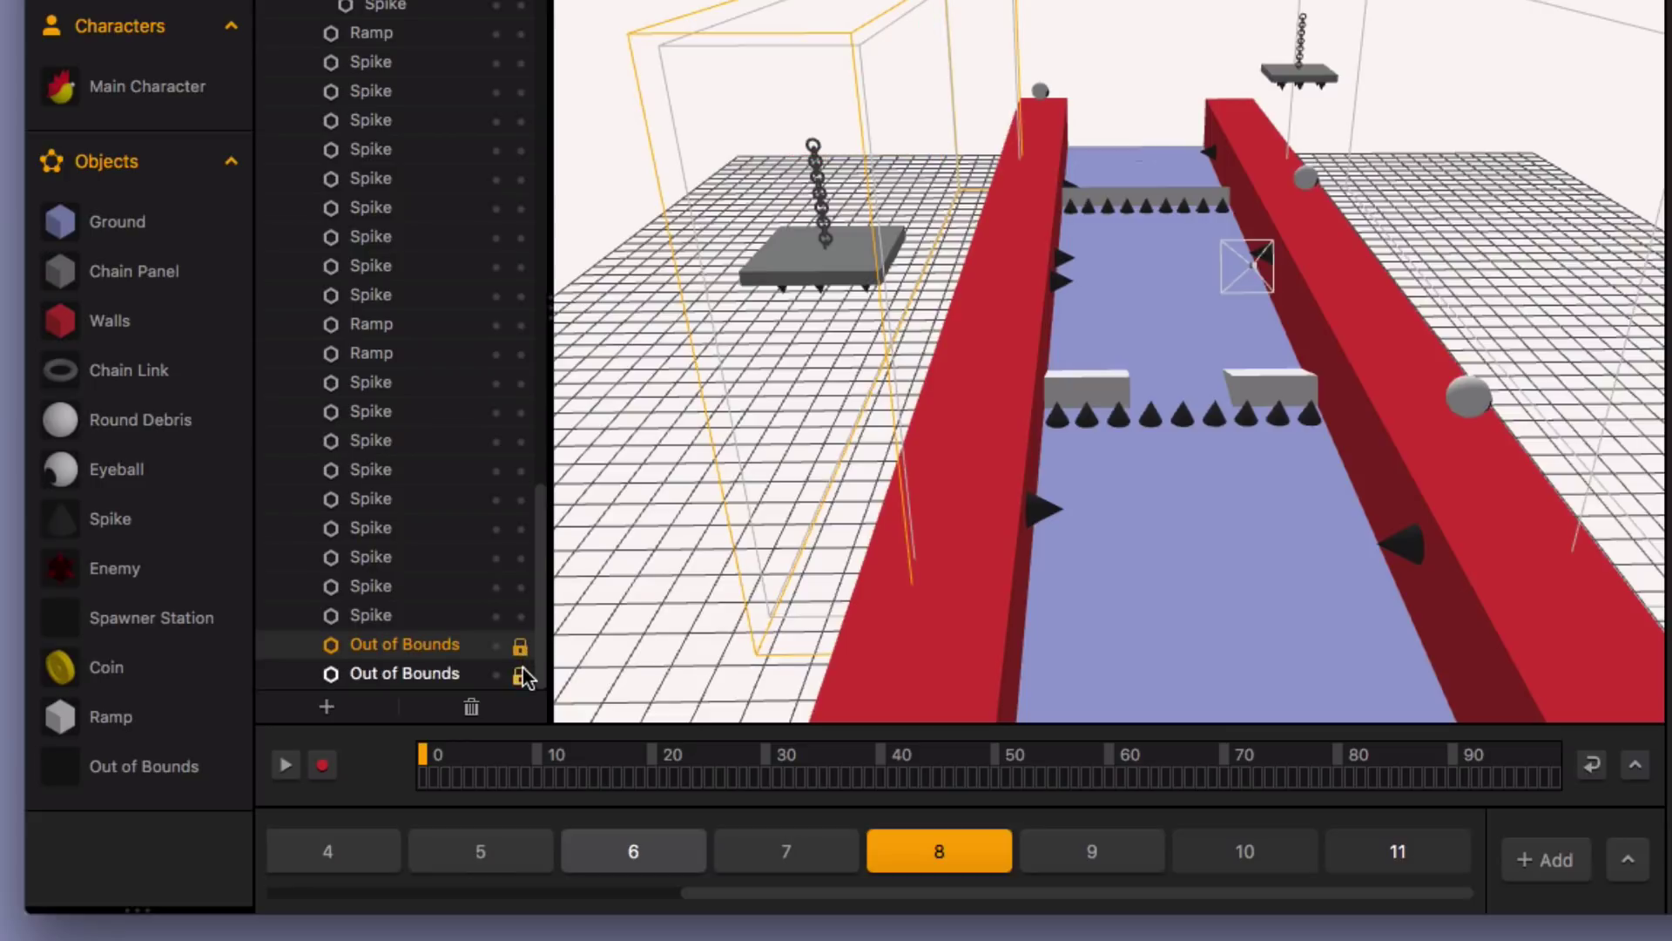
pyautogui.click(521, 672)
pyautogui.click(827, 231)
pyautogui.click(916, 66)
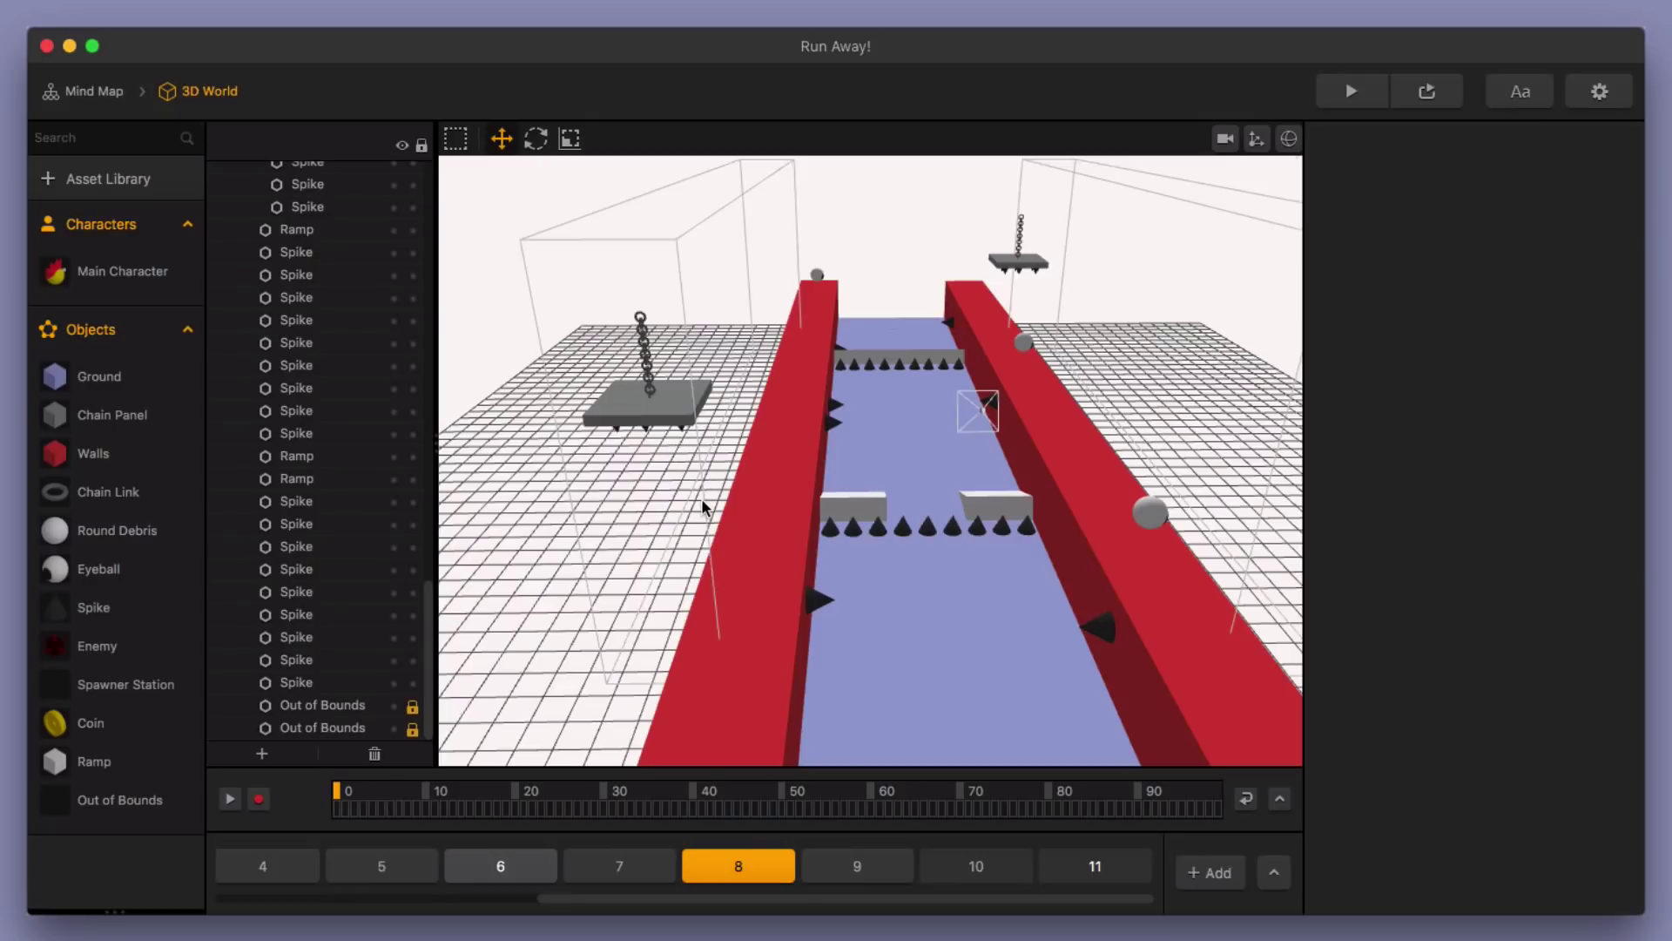
# Step: Select the Ground in level section 8 and examine the ramp and spike layout from above
pyautogui.click(958, 539)
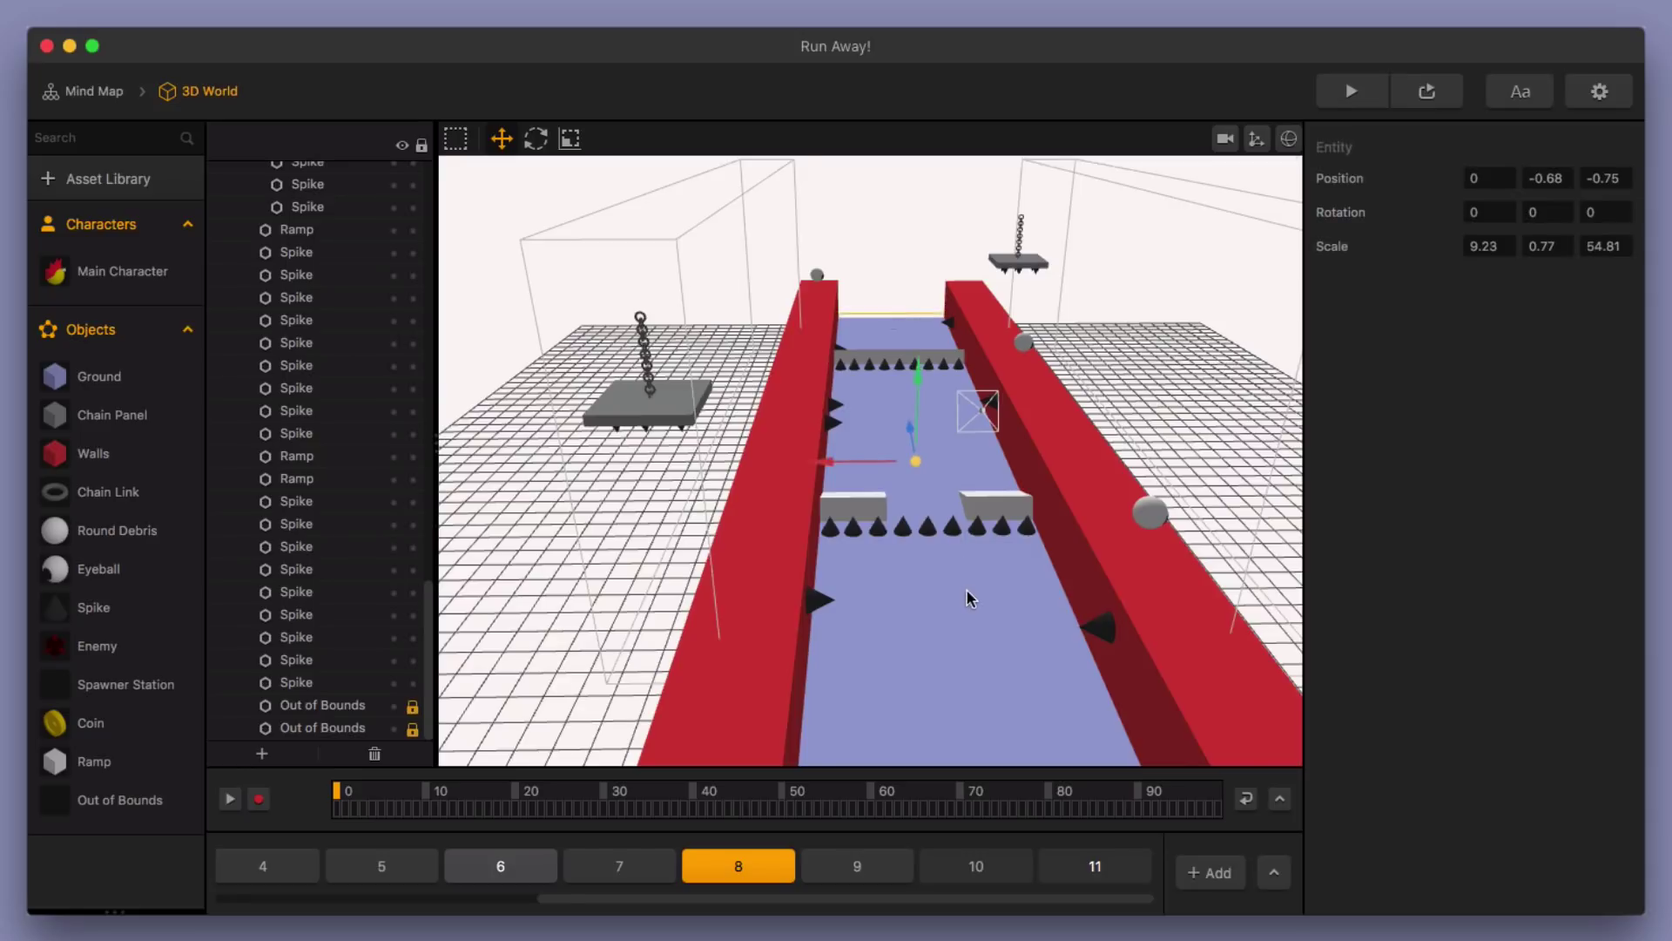
pyautogui.scroll(5, 858, 605)
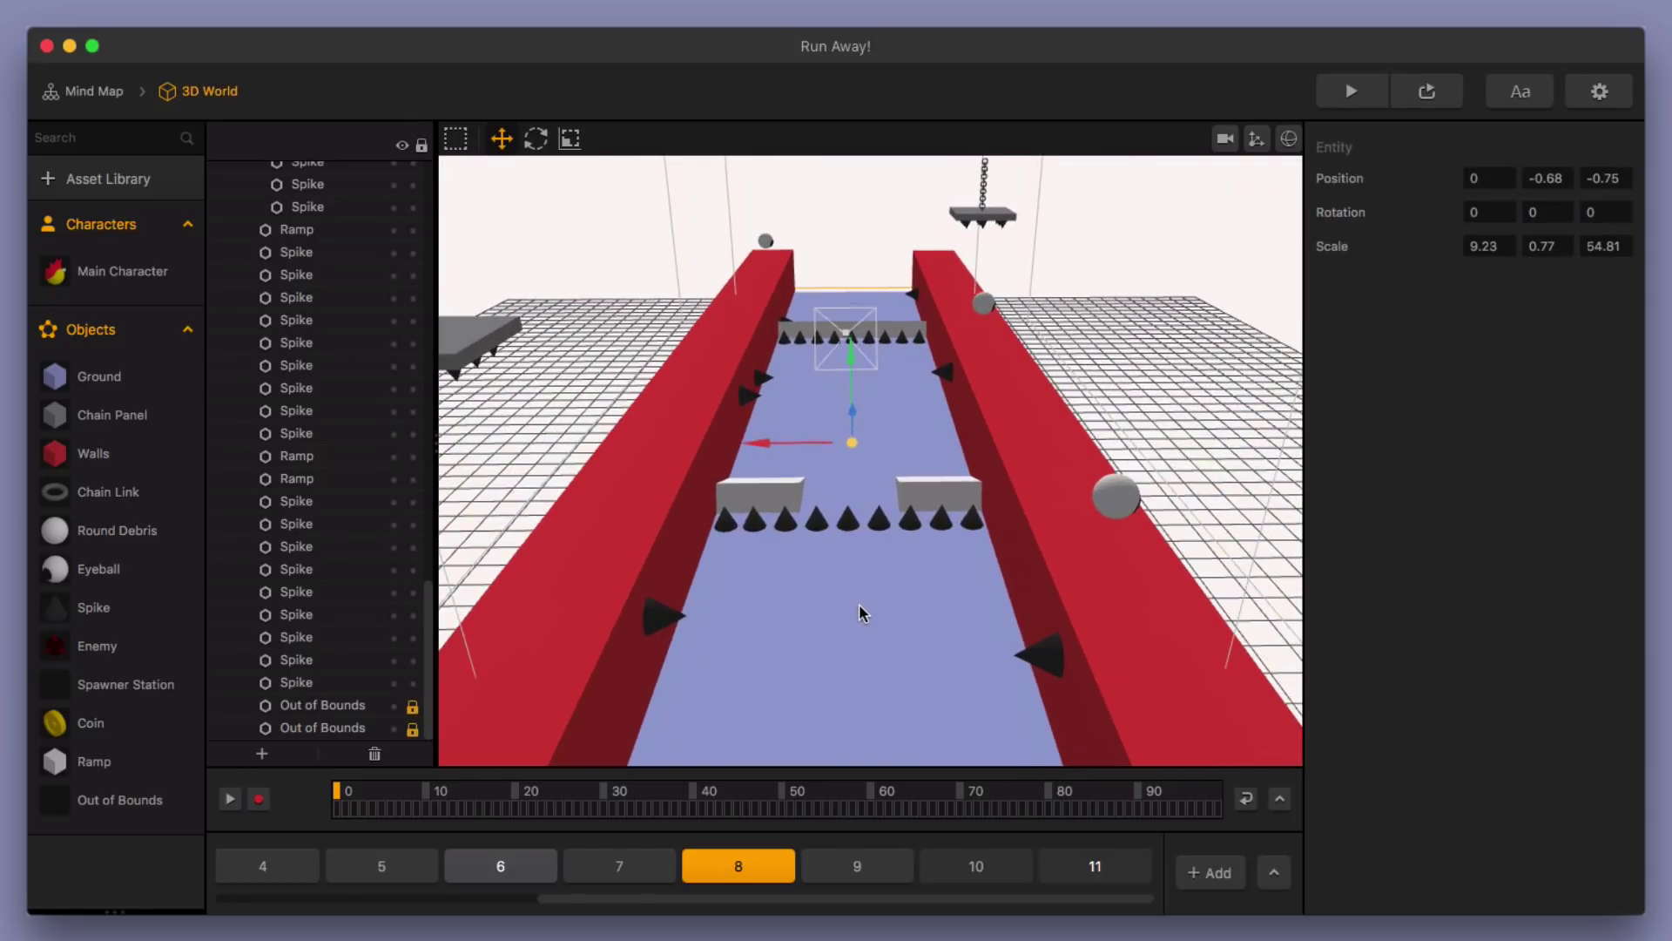
pyautogui.moveTo(859, 605); pyautogui.dragTo(805, 592, button='middle')
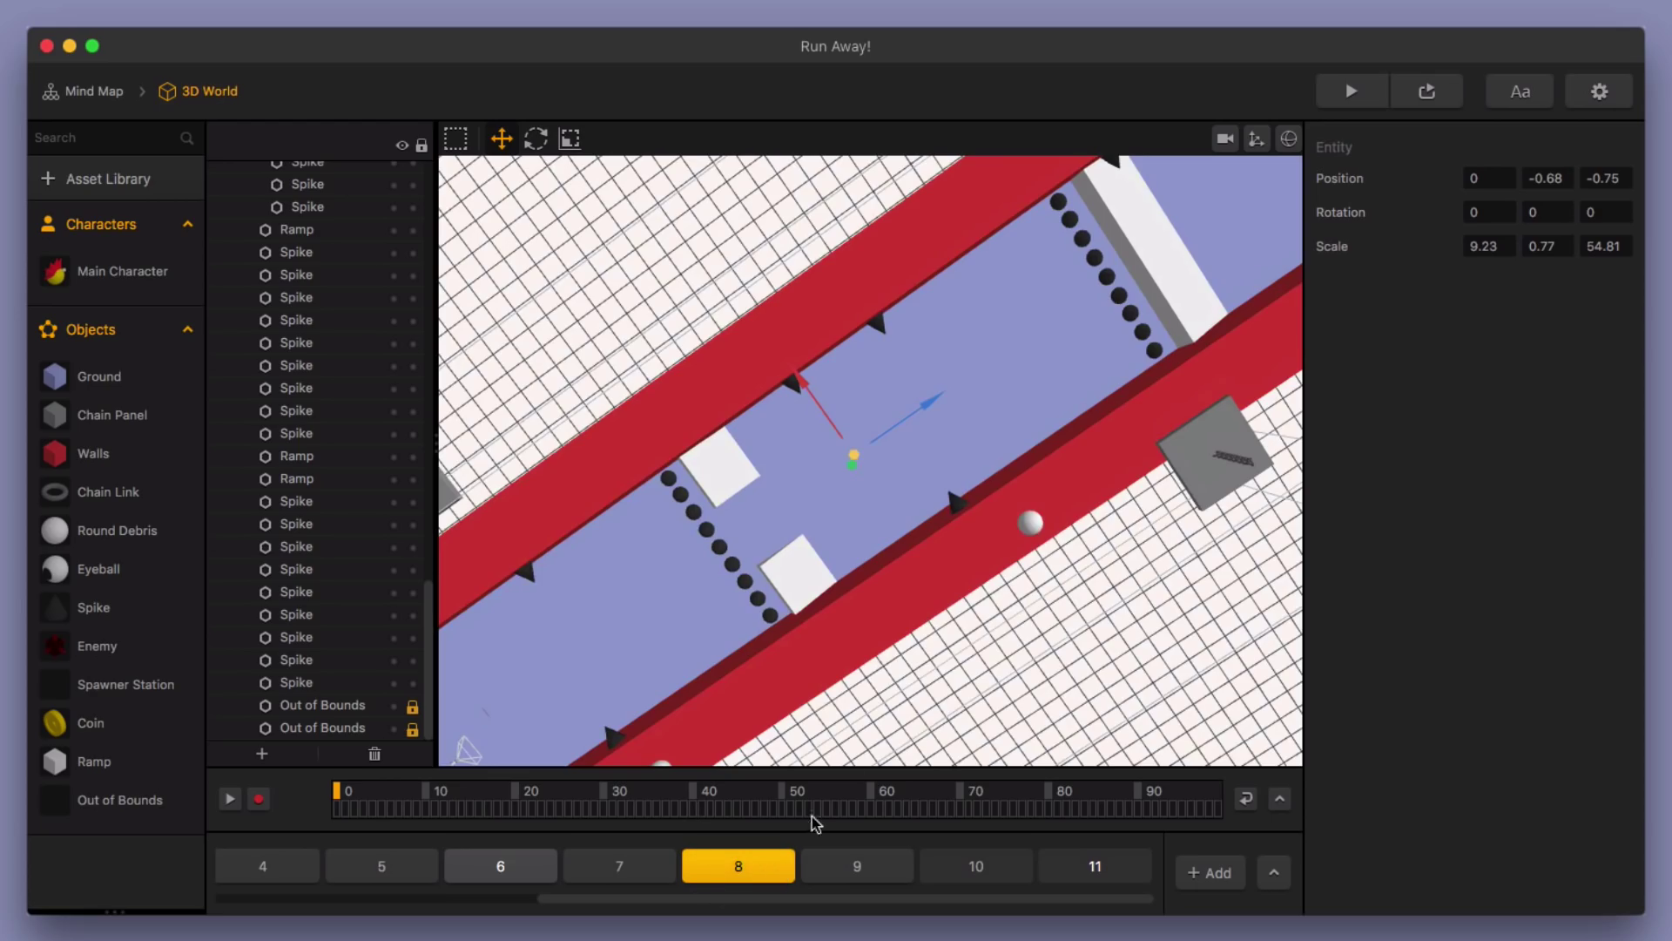
pyautogui.moveTo(853, 661); pyautogui.dragTo(791, 499, button='middle')
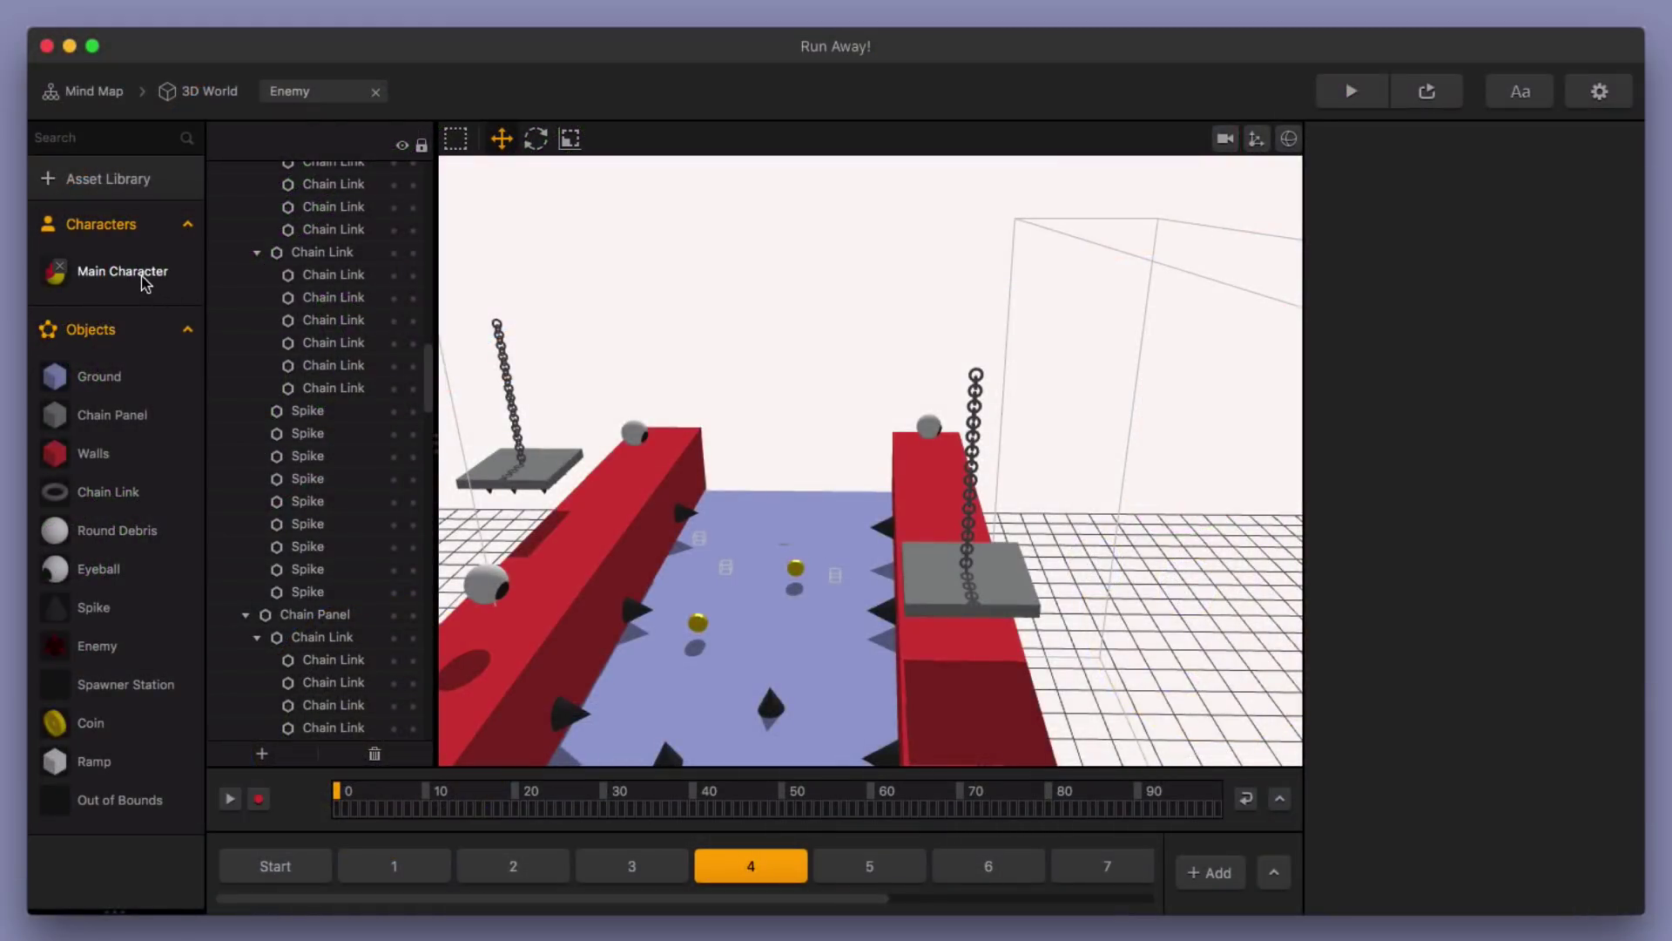
# Step: Switch to the Start section and examine the main character up close
pyautogui.click(287, 865)
pyautogui.scroll(5, 781, 558)
pyautogui.moveTo(792, 679); pyautogui.dragTo(845, 486, button='middle')
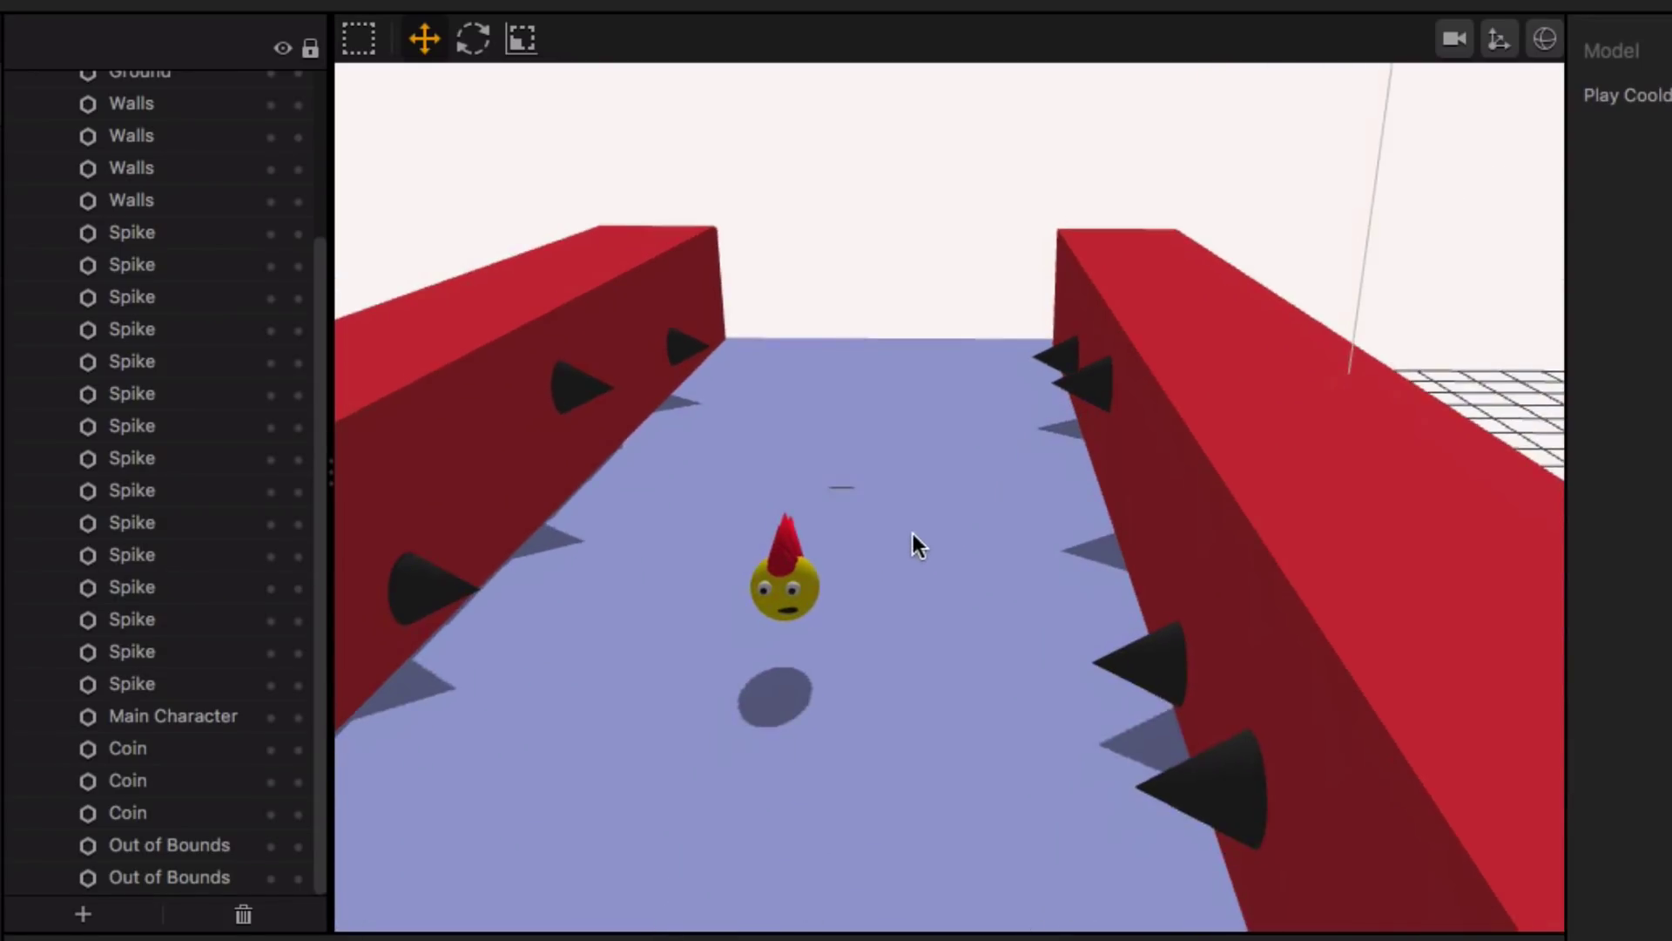
pyautogui.scroll(5, 823, 488)
pyautogui.scroll(4, 876, 535)
pyautogui.moveTo(784, 679); pyautogui.dragTo(926, 561, button='middle')
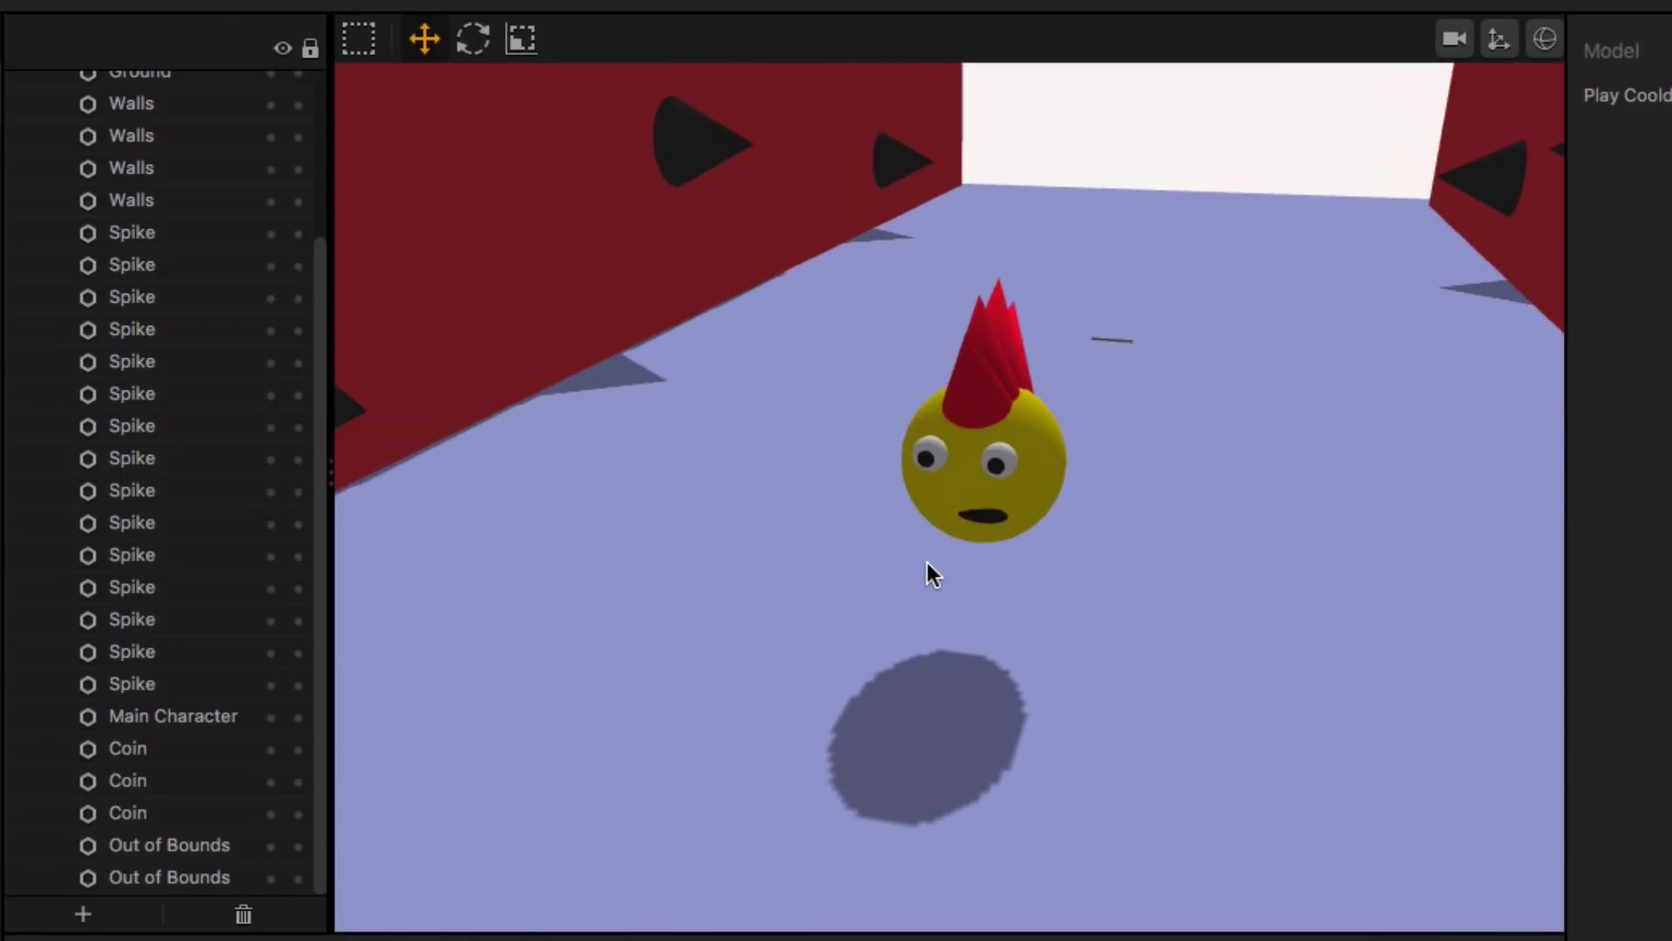
# Step: Open the Main Character's node graph and examine its Body, Mouth, Pupil, Eyeball and Hair Spike model nodes
pyautogui.click(177, 232)
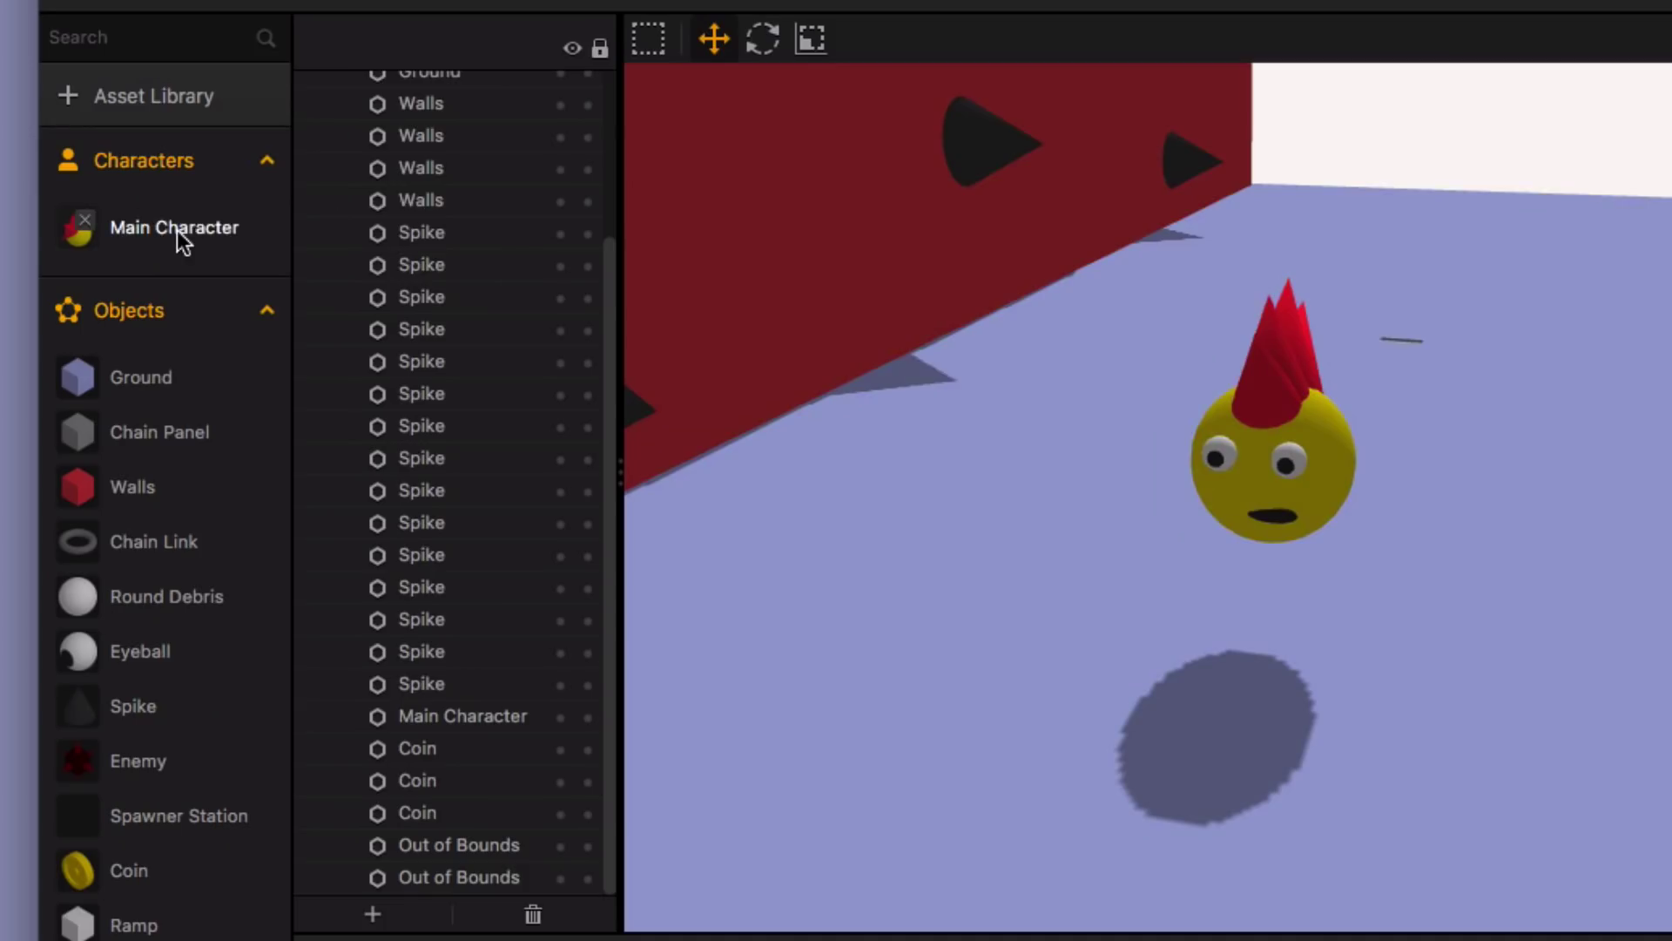
pyautogui.doubleClick(178, 231)
pyautogui.scroll(-3, 851, 515)
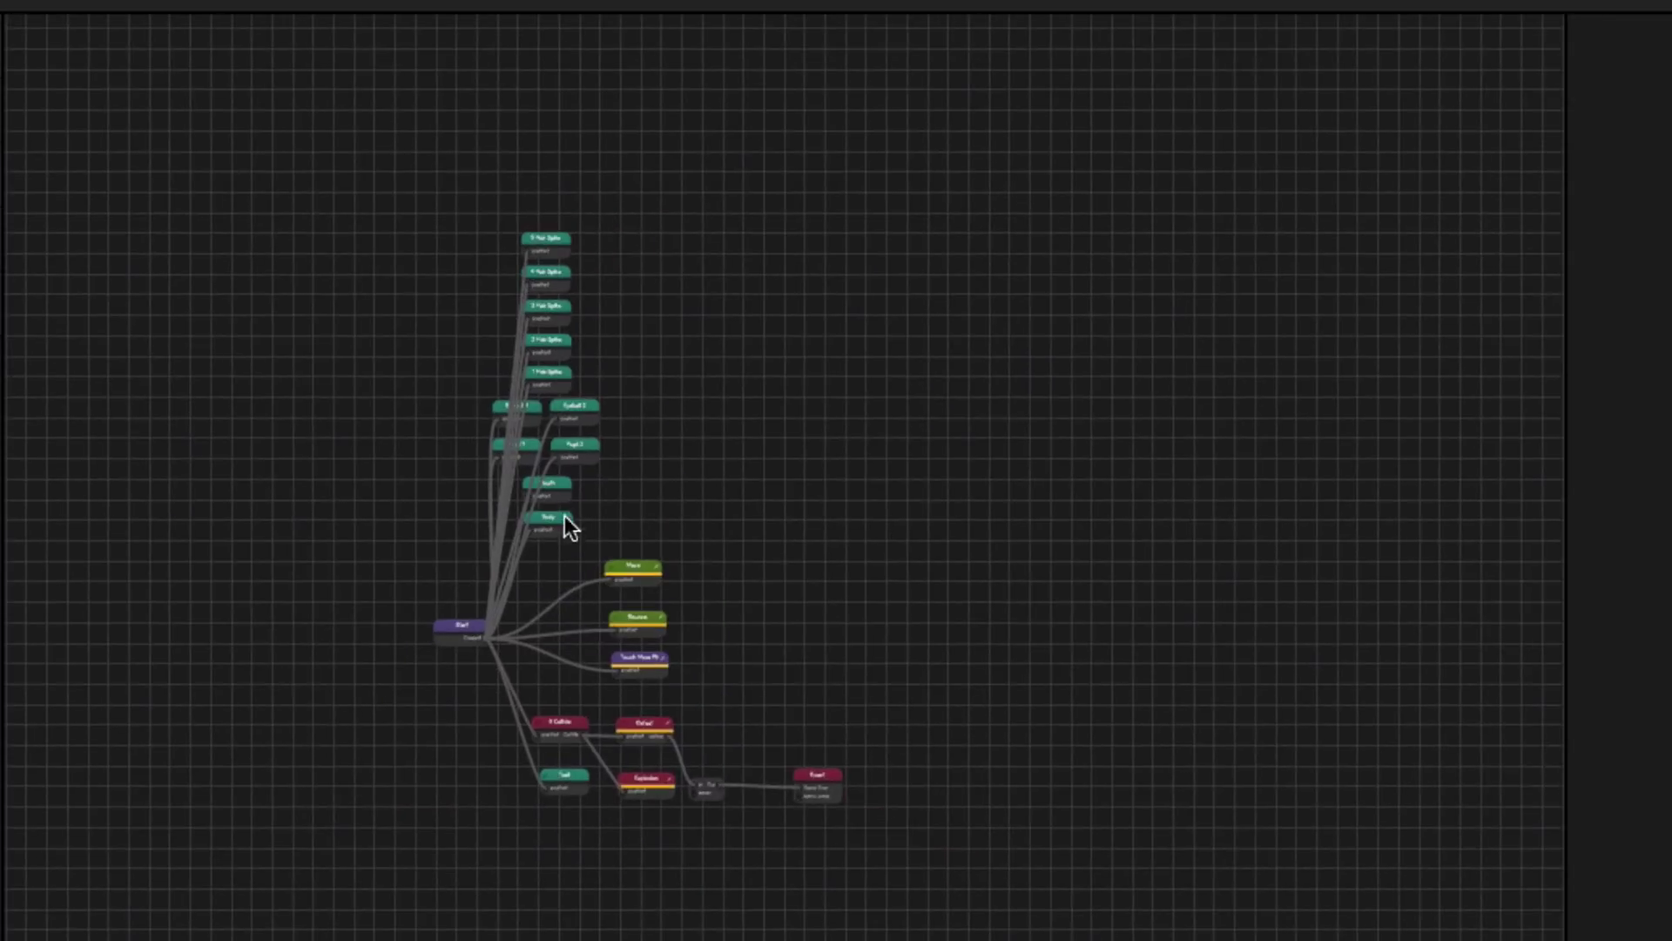
pyautogui.scroll(5, 849, 496)
pyautogui.scroll(5, 559, 489)
pyautogui.moveTo(569, 498)
pyautogui.mouseDown()
pyautogui.moveTo(623, 568)
pyautogui.moveTo(573, 499)
pyautogui.mouseUp()
pyautogui.moveTo(758, 536); pyautogui.dragTo(1002, 709)
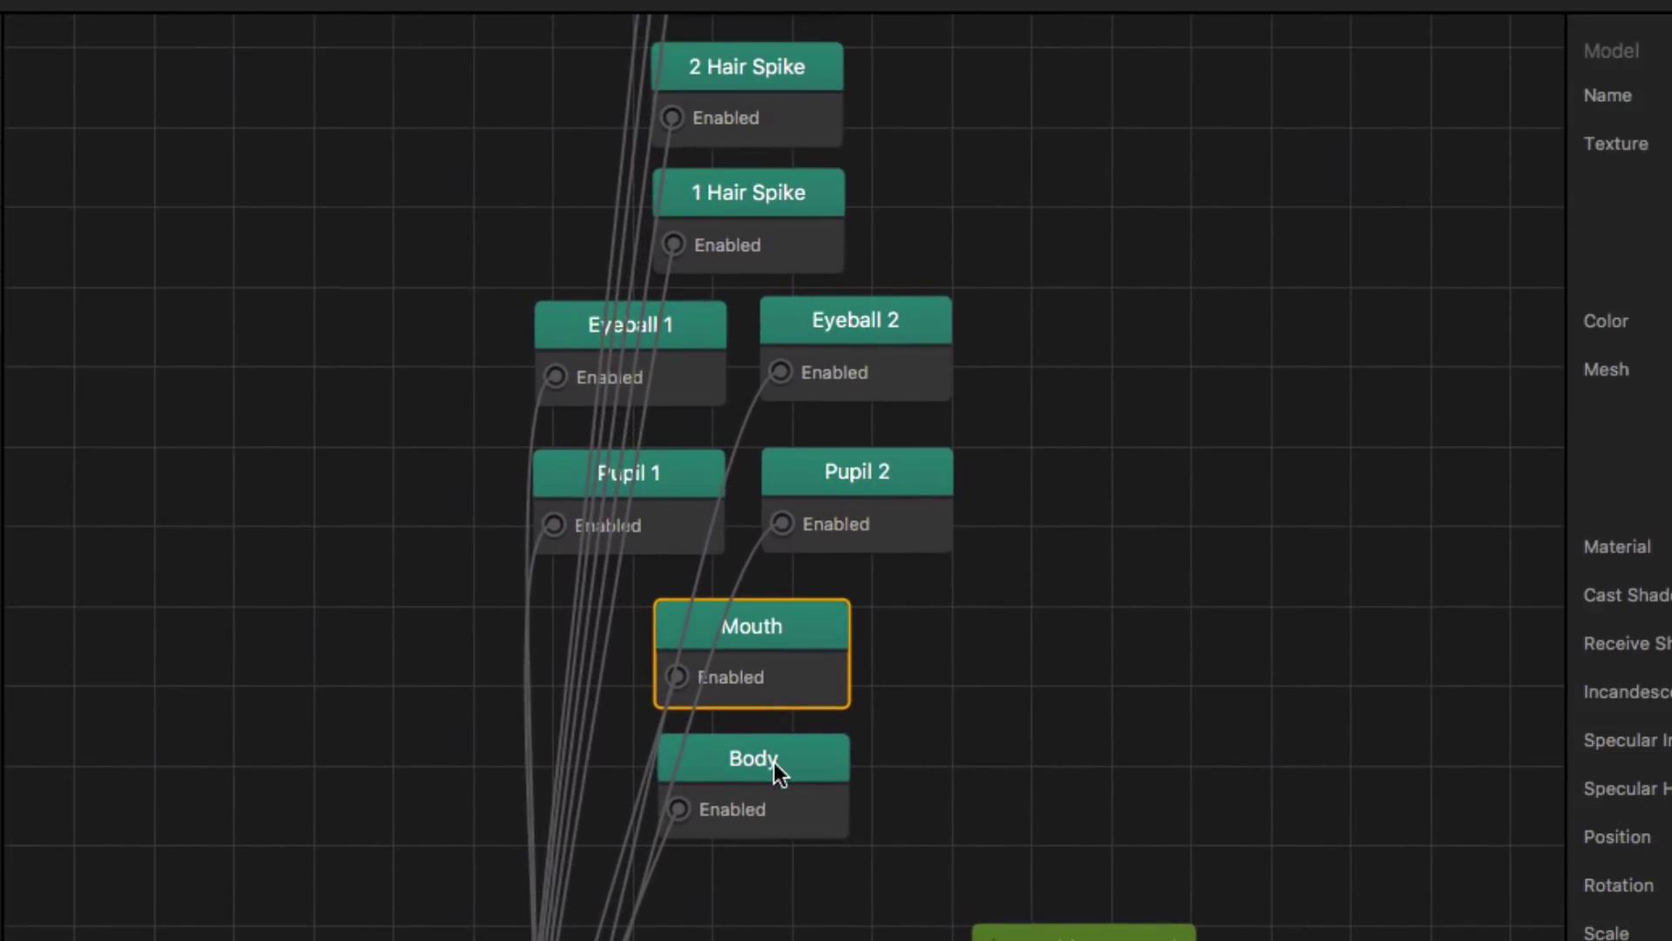
pyautogui.scroll(-5, 955, 676)
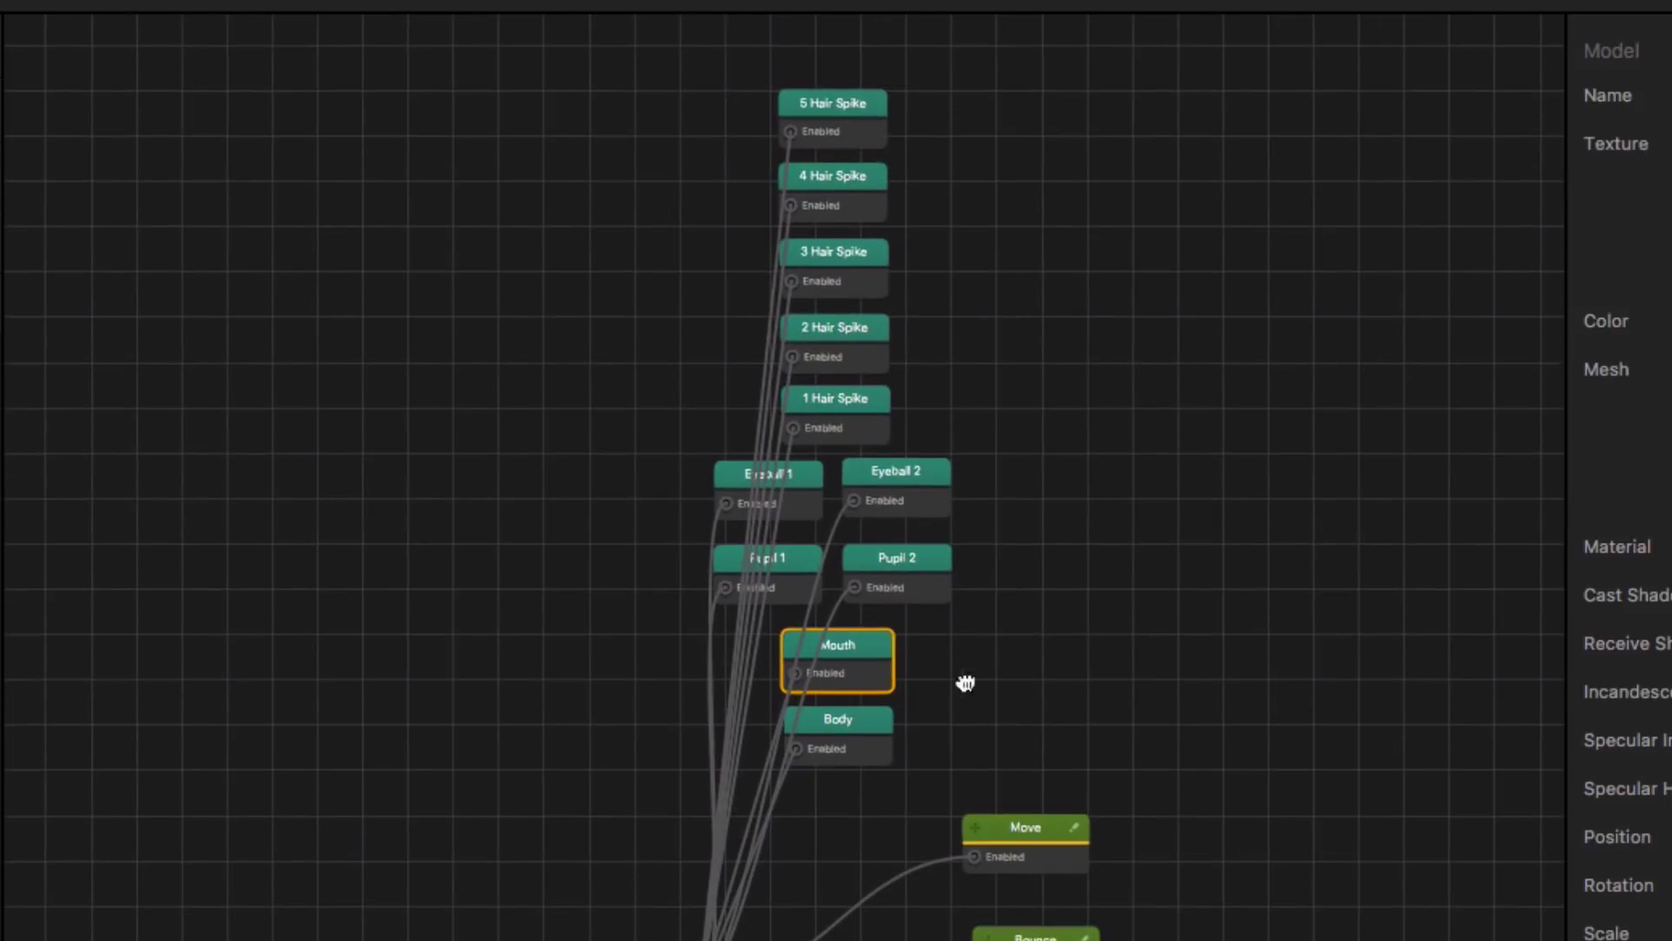
pyautogui.scroll(4, 859, 740)
pyautogui.scroll(-2, 870, 718)
pyautogui.moveTo(873, 721); pyautogui.dragTo(736, 777)
pyautogui.scroll(2, 749, 719)
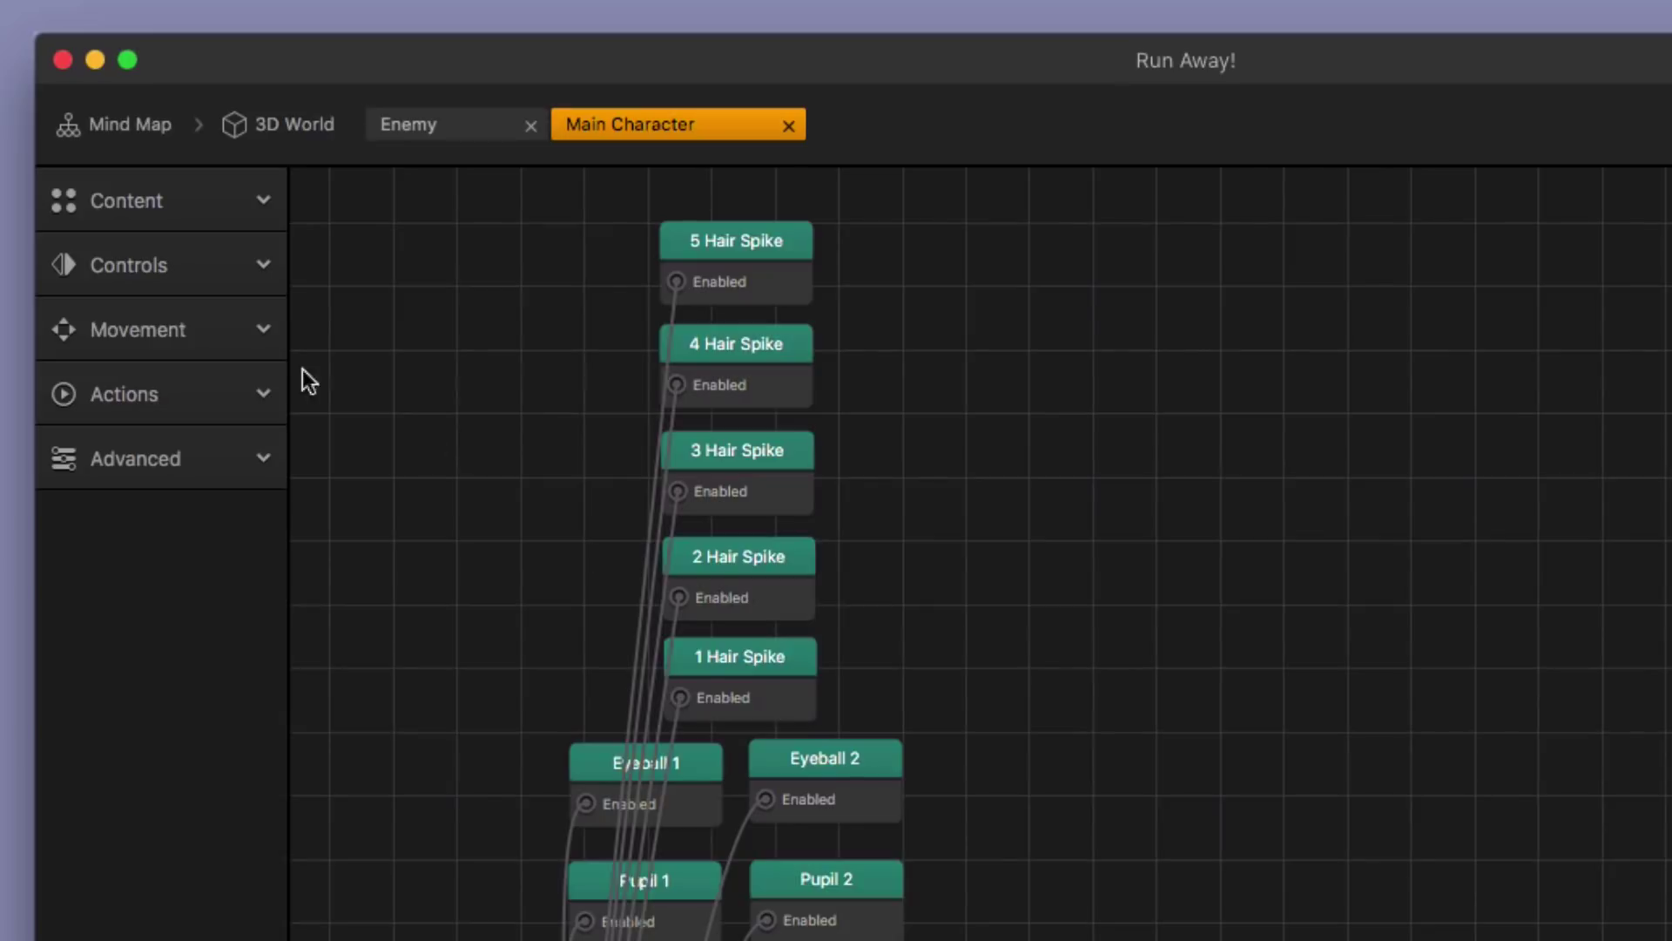
# Step: Place a 3D Model node beside the Hair Spike nodes and delete it again
pyautogui.click(209, 202)
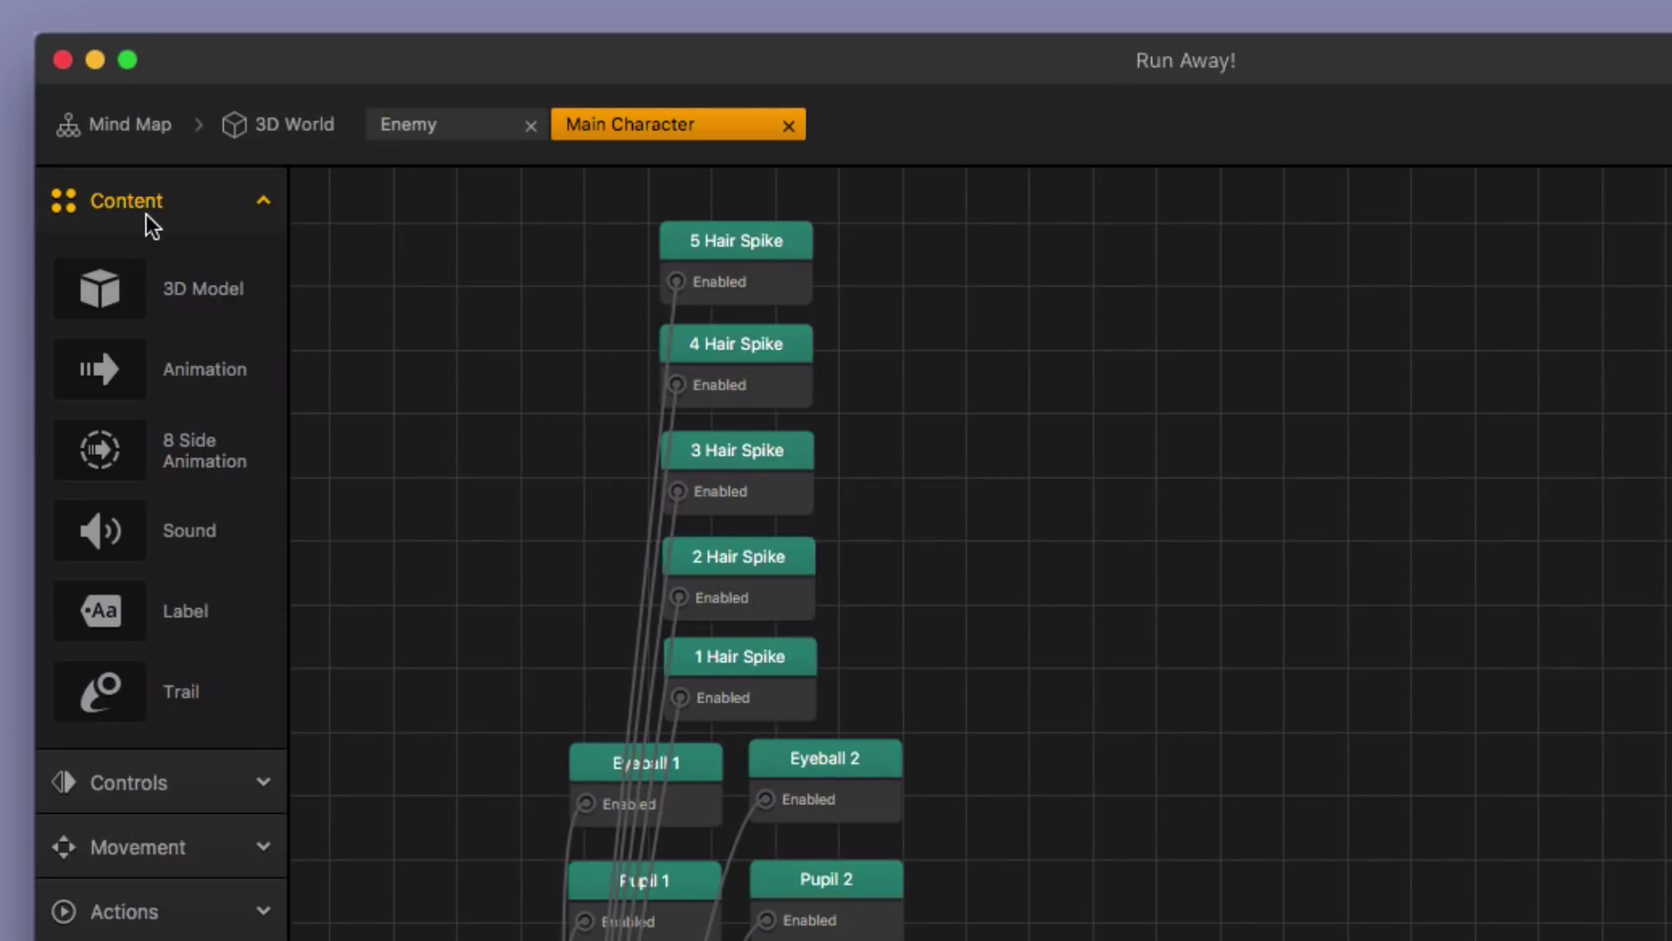
pyautogui.moveTo(193, 287); pyautogui.dragTo(1114, 552)
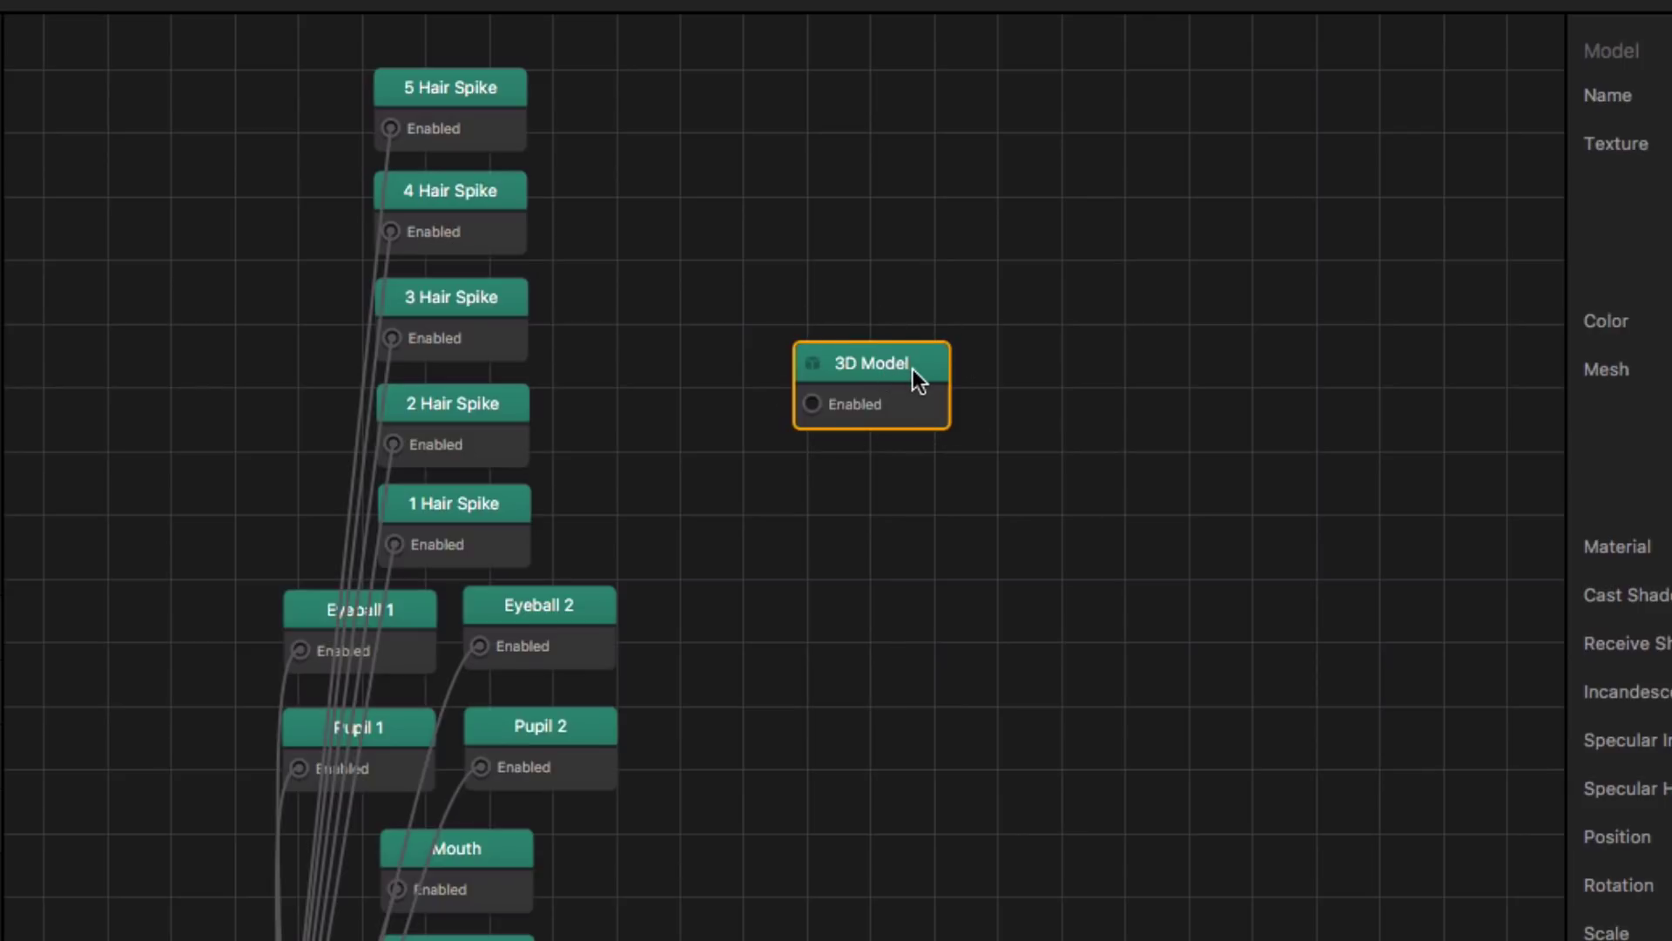
pyautogui.press('Delete')
# Step: Examine the settings of the Main Character's Start, Move and Bounce nodes
pyautogui.moveTo(884, 786); pyautogui.dragTo(988, 62)
pyautogui.scroll(3, 1000, 475)
pyautogui.moveTo(1016, 538); pyautogui.dragTo(1004, 233)
pyautogui.scroll(-3, 1005, 383)
pyautogui.moveTo(1038, 439); pyautogui.dragTo(993, 516)
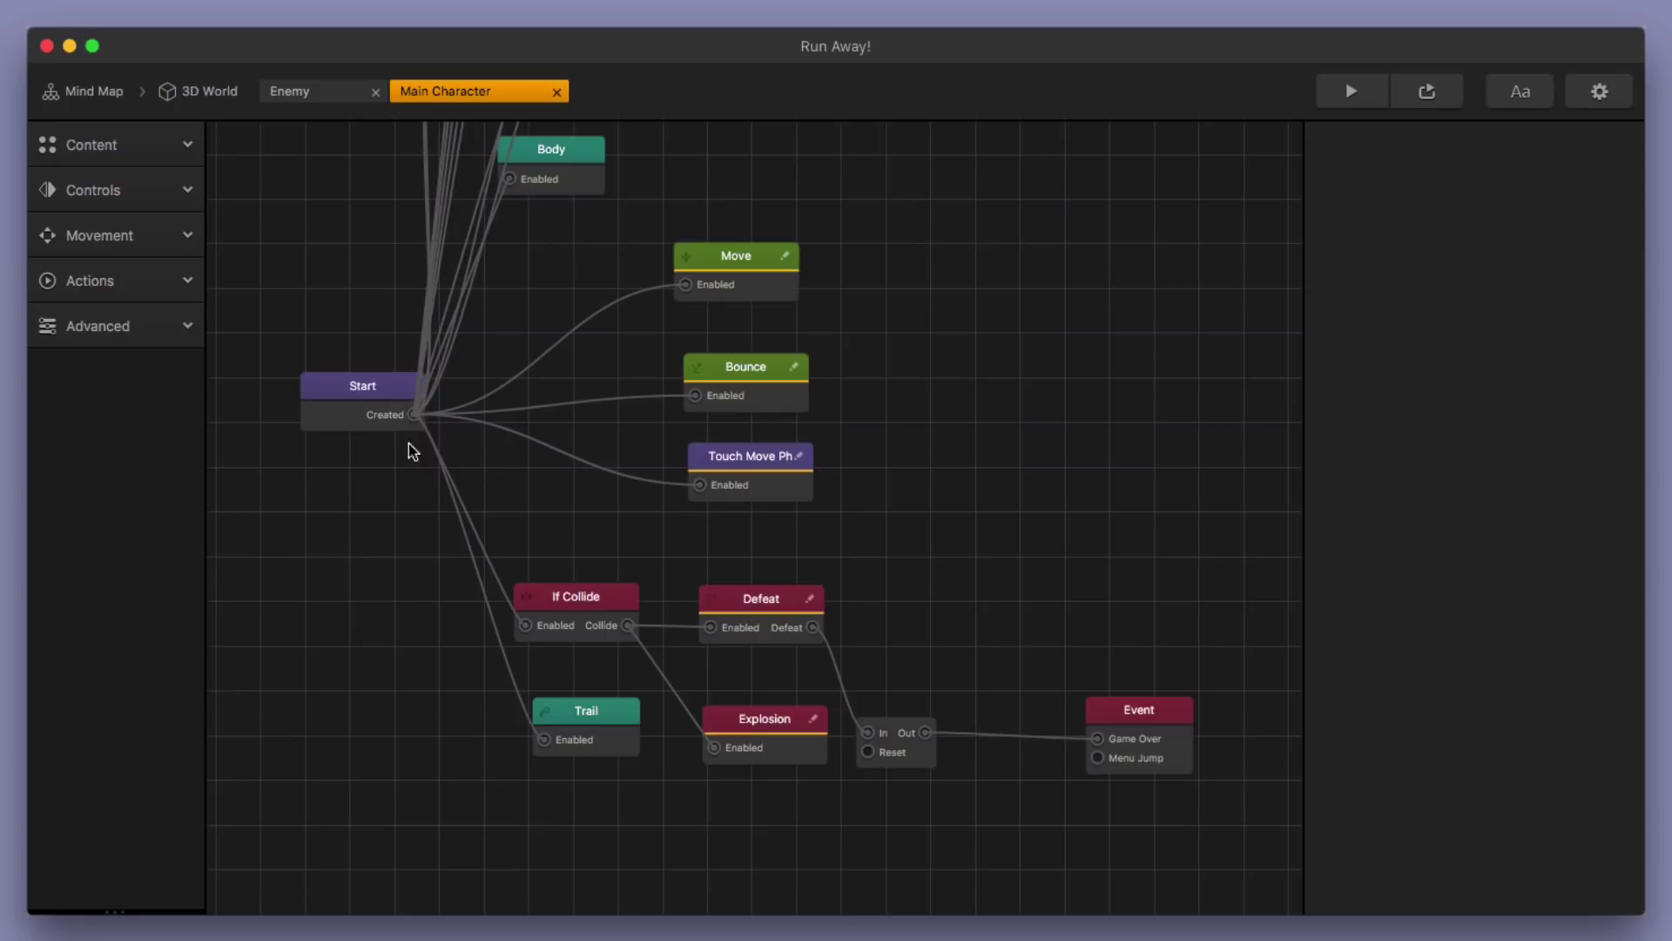
pyautogui.click(227, 392)
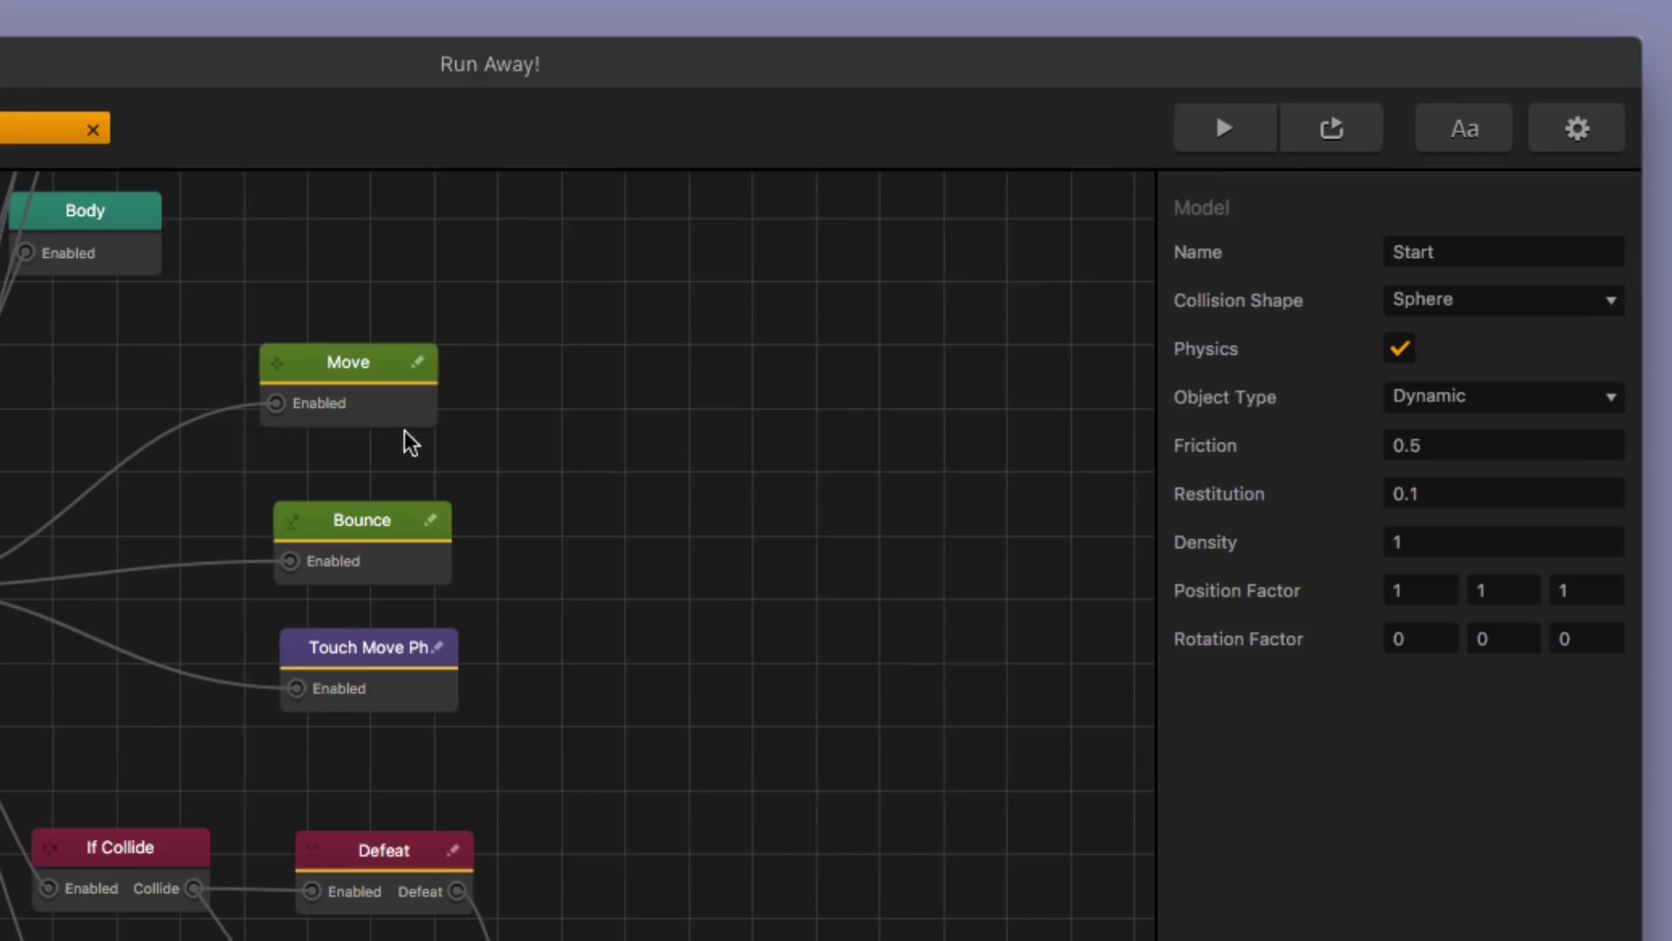
pyautogui.click(769, 284)
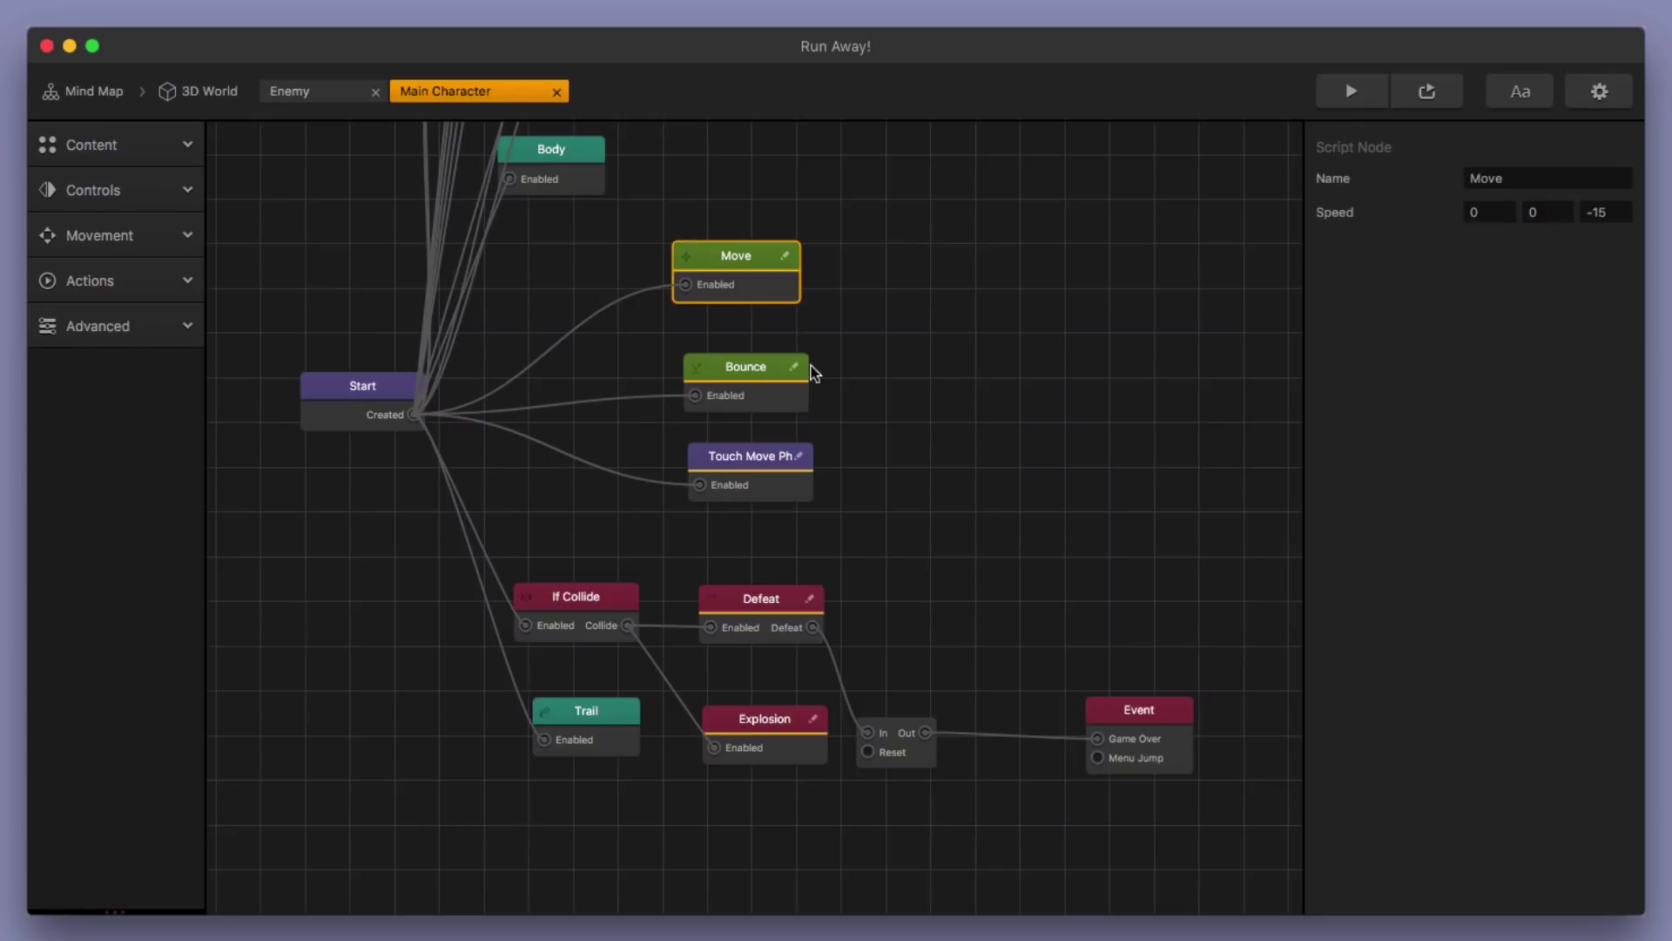
pyautogui.click(761, 381)
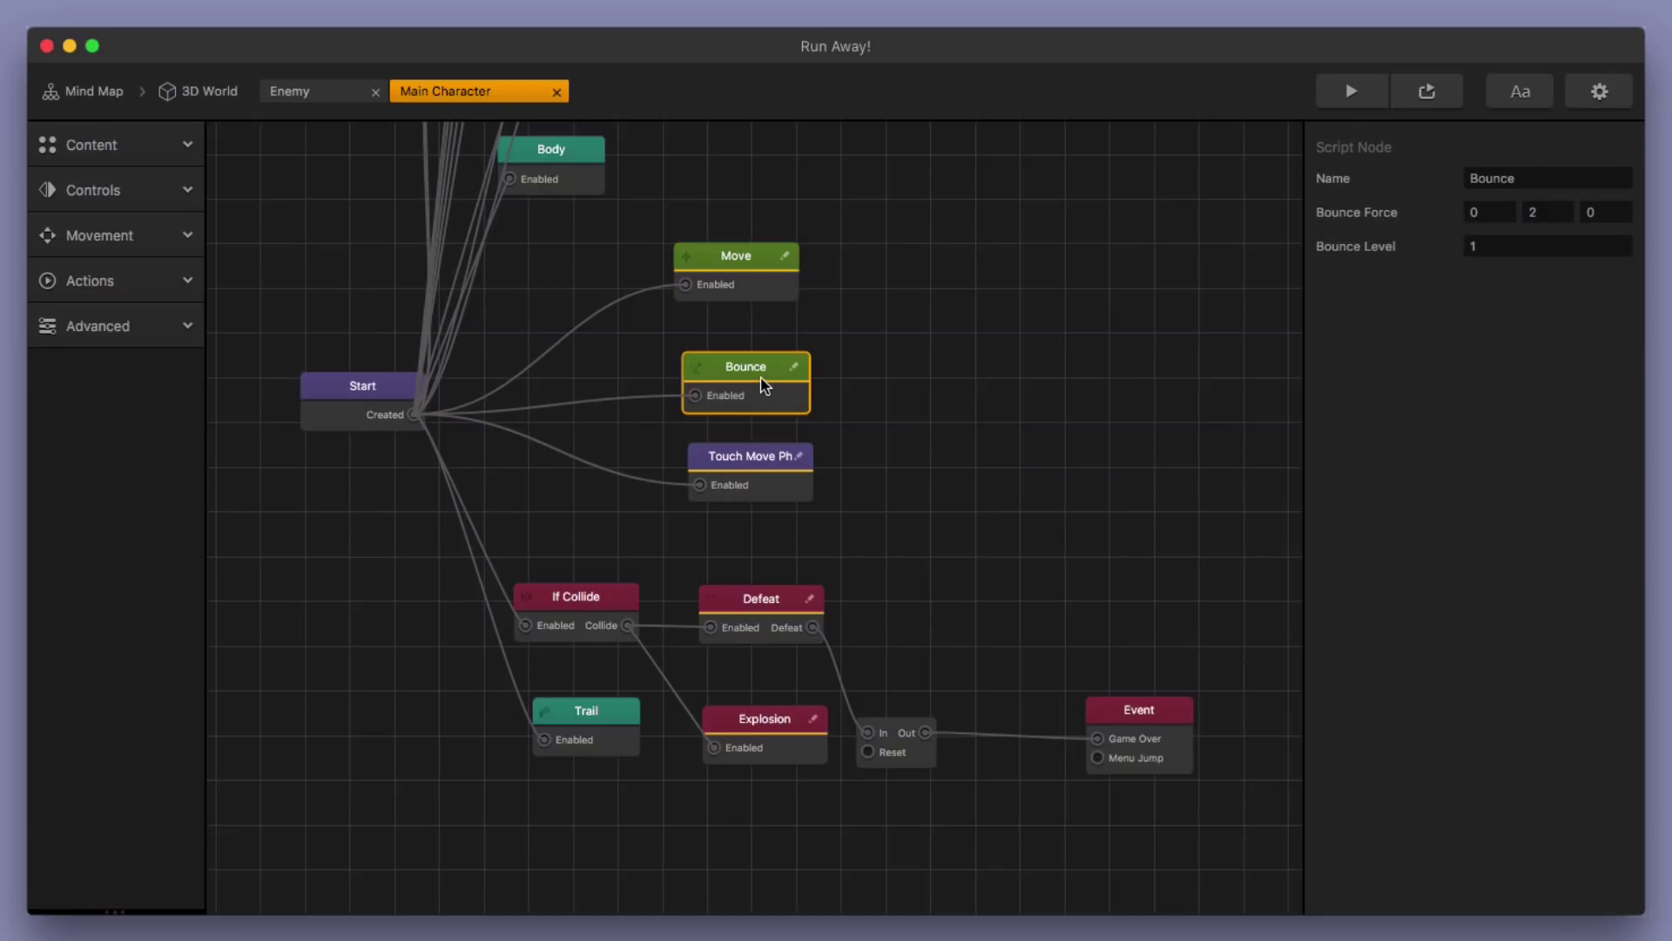
# Step: Preview the game with the debug display turned off, restart it, steer the character along the track and close the preview
pyautogui.click(1339, 92)
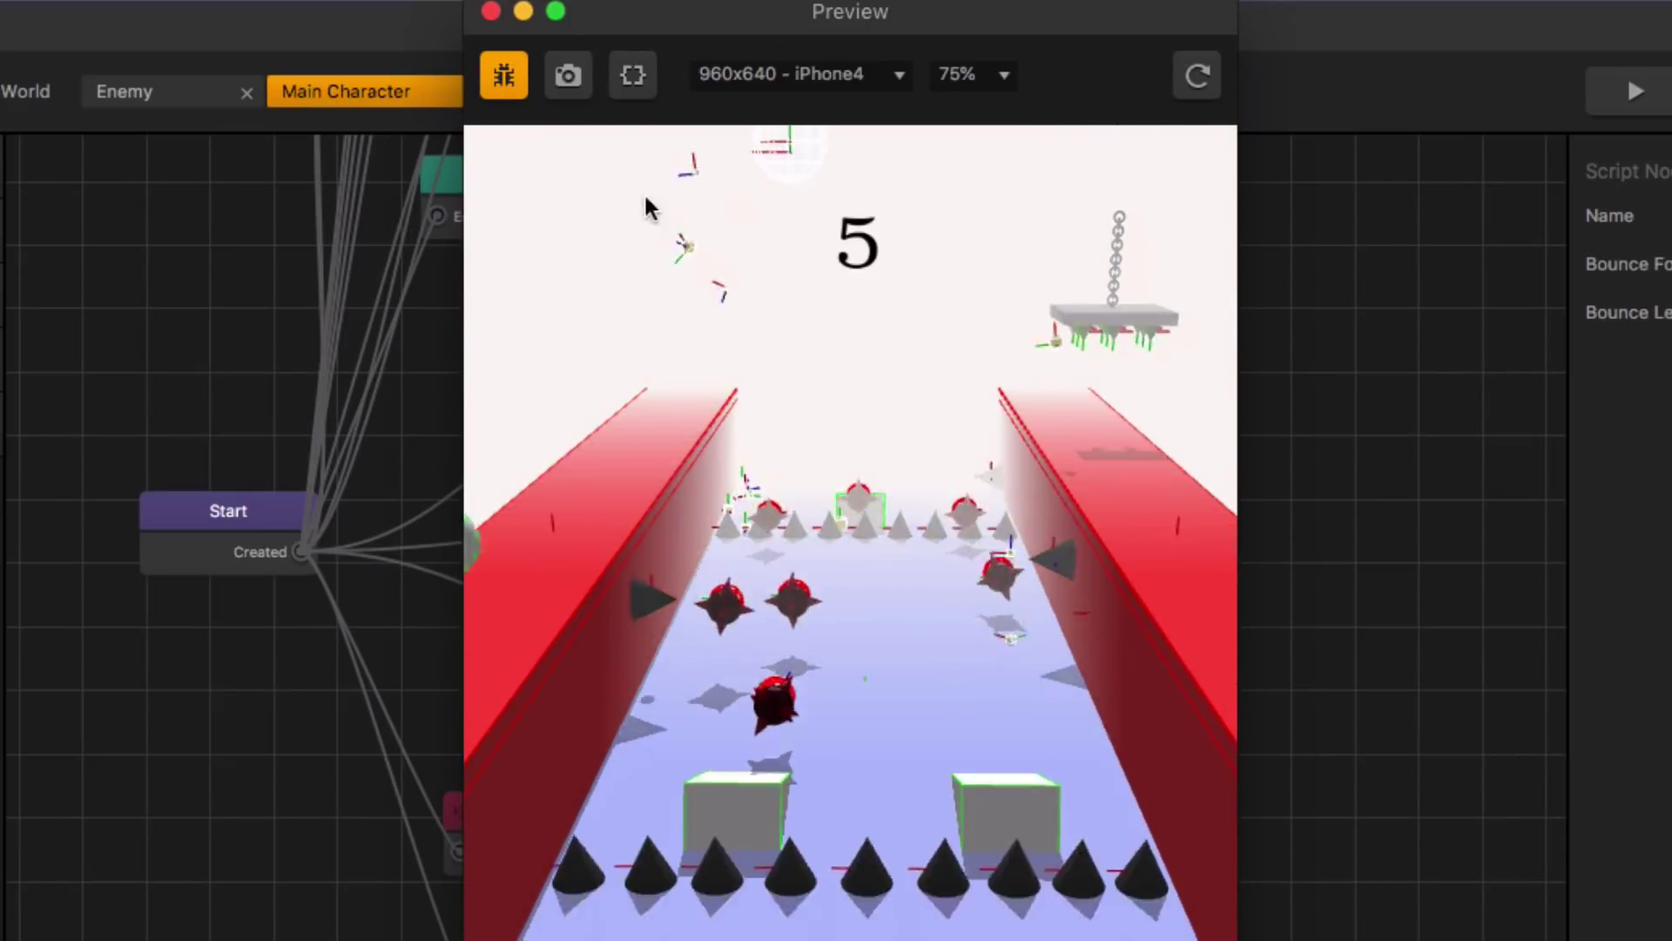
pyautogui.click(505, 87)
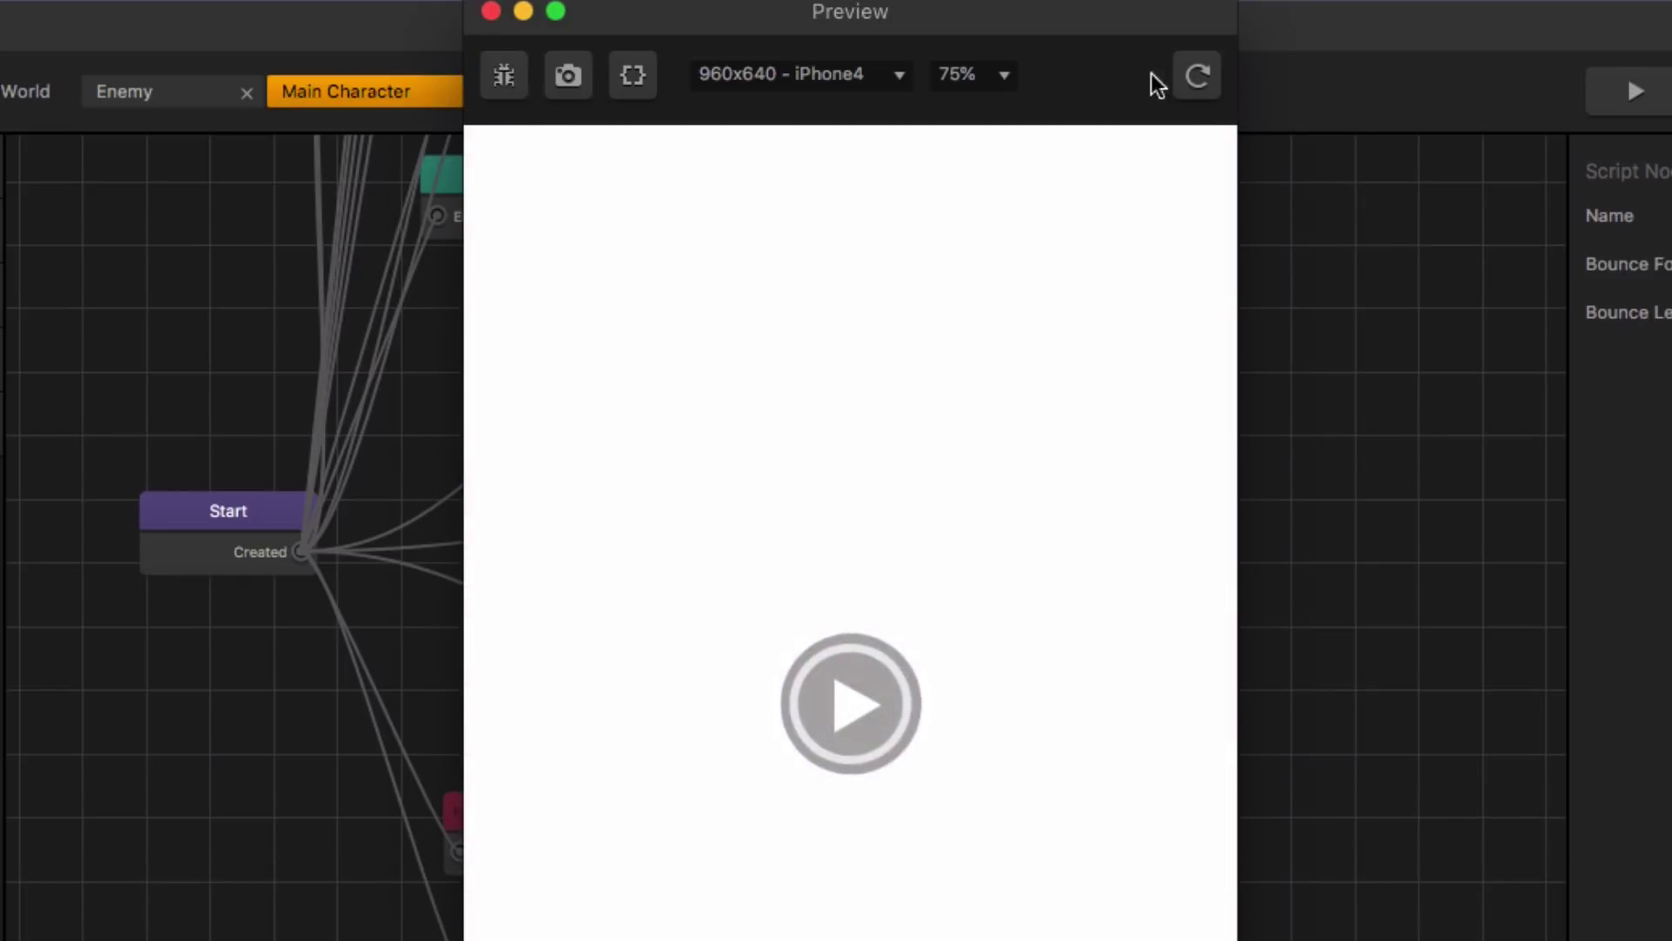
pyautogui.click(1197, 78)
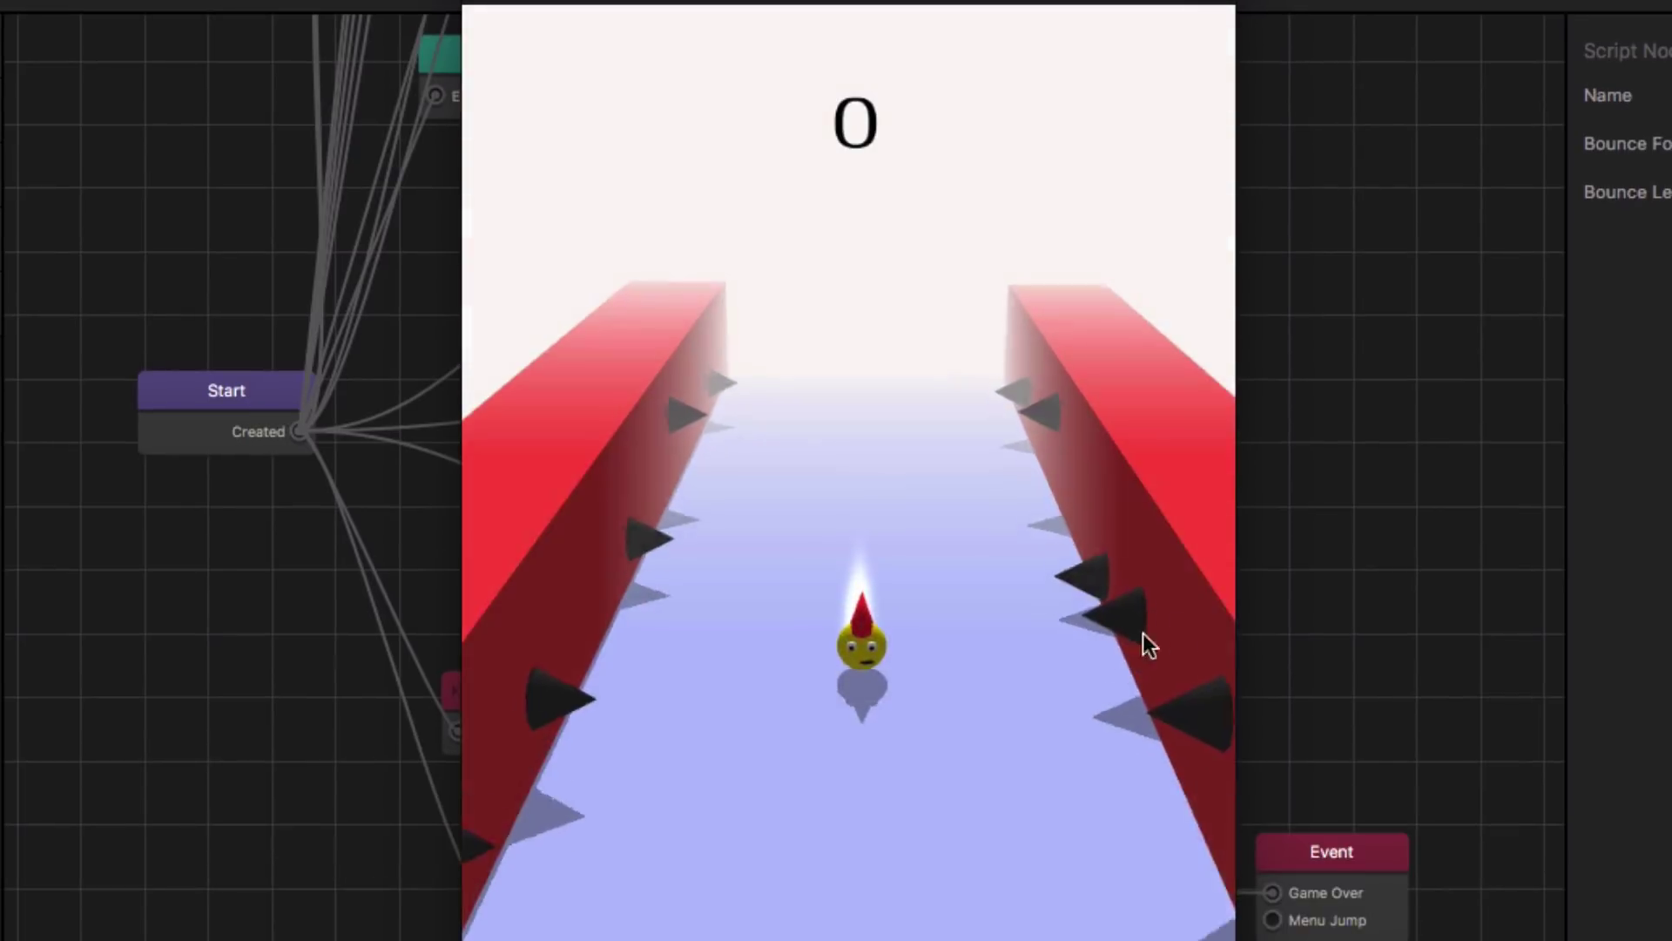
pyautogui.moveTo(854, 754)
pyautogui.mouseDown()
pyautogui.moveTo(949, 794)
pyautogui.moveTo(664, 824)
pyautogui.moveTo(897, 884)
pyautogui.moveTo(851, 902)
pyautogui.moveTo(1028, 902)
pyautogui.mouseUp()
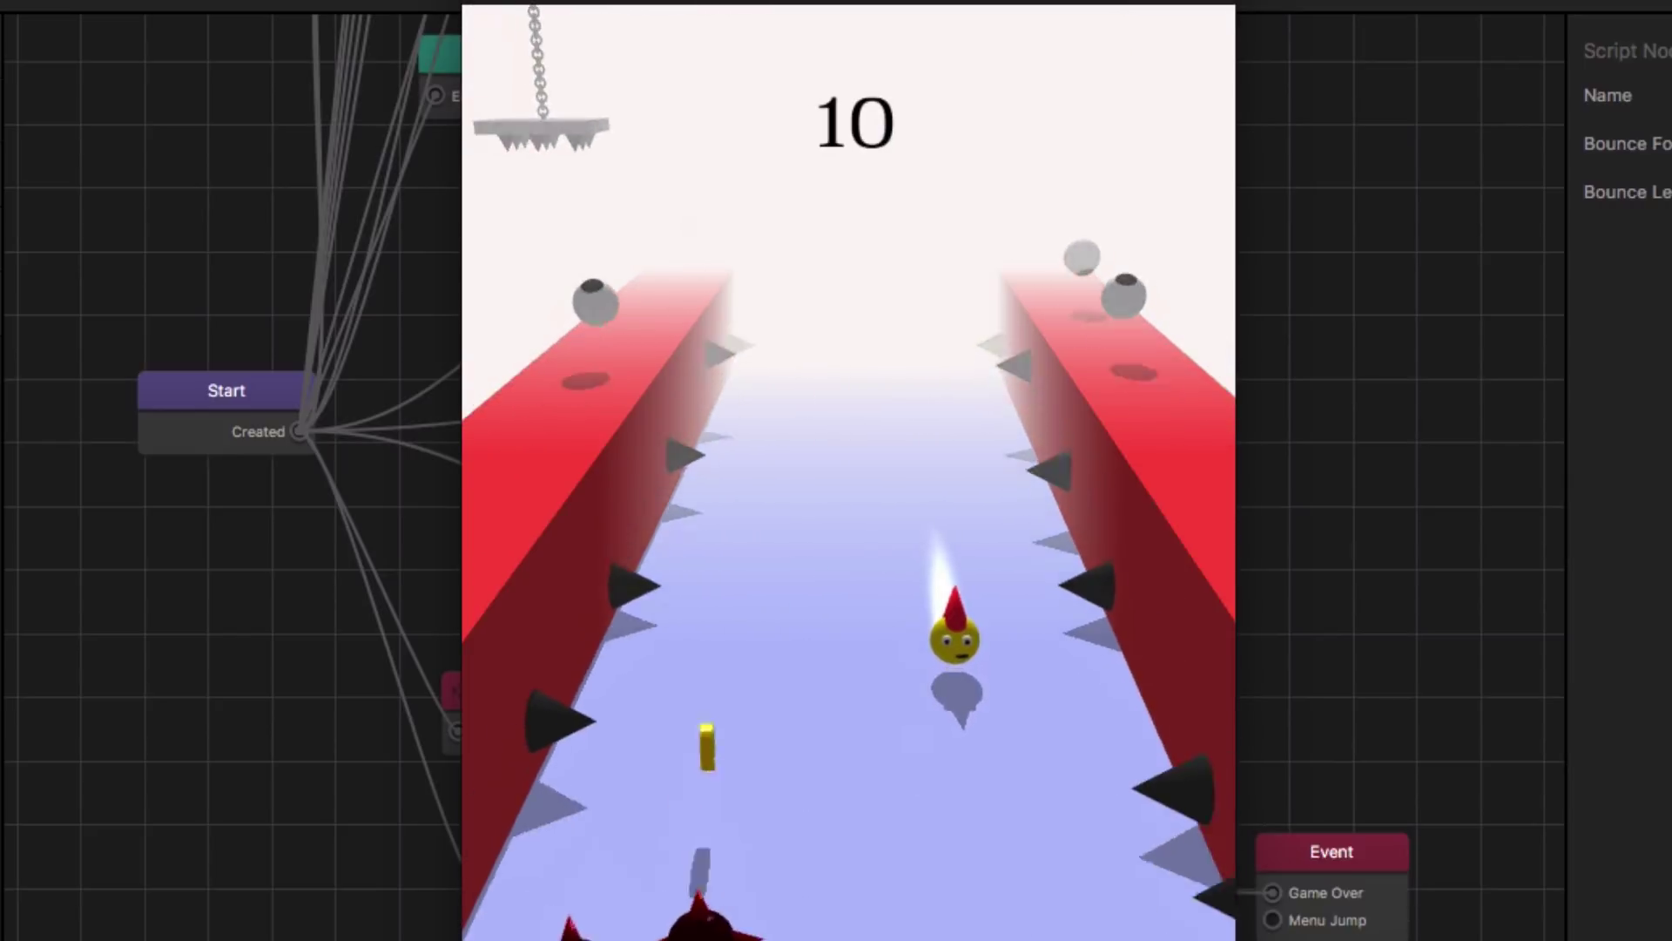
pyautogui.click(481, 1)
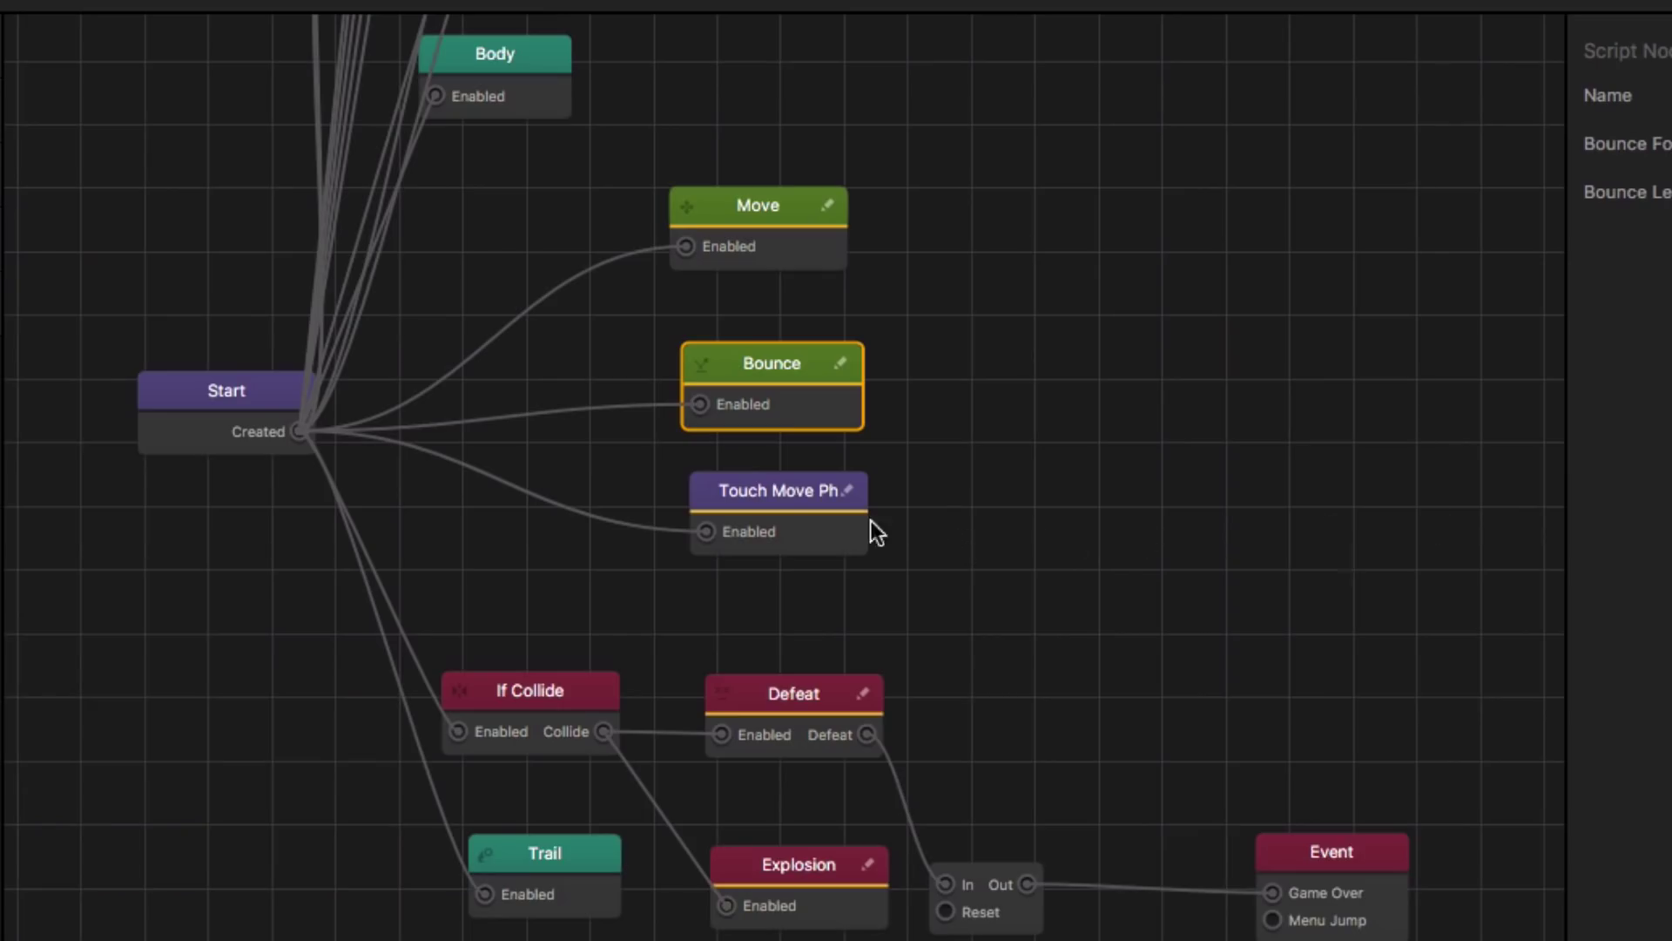
# Step: Shift the Touch Move Ph node slightly down and check its speed settings and the Start node's physics settings
pyautogui.click(786, 500)
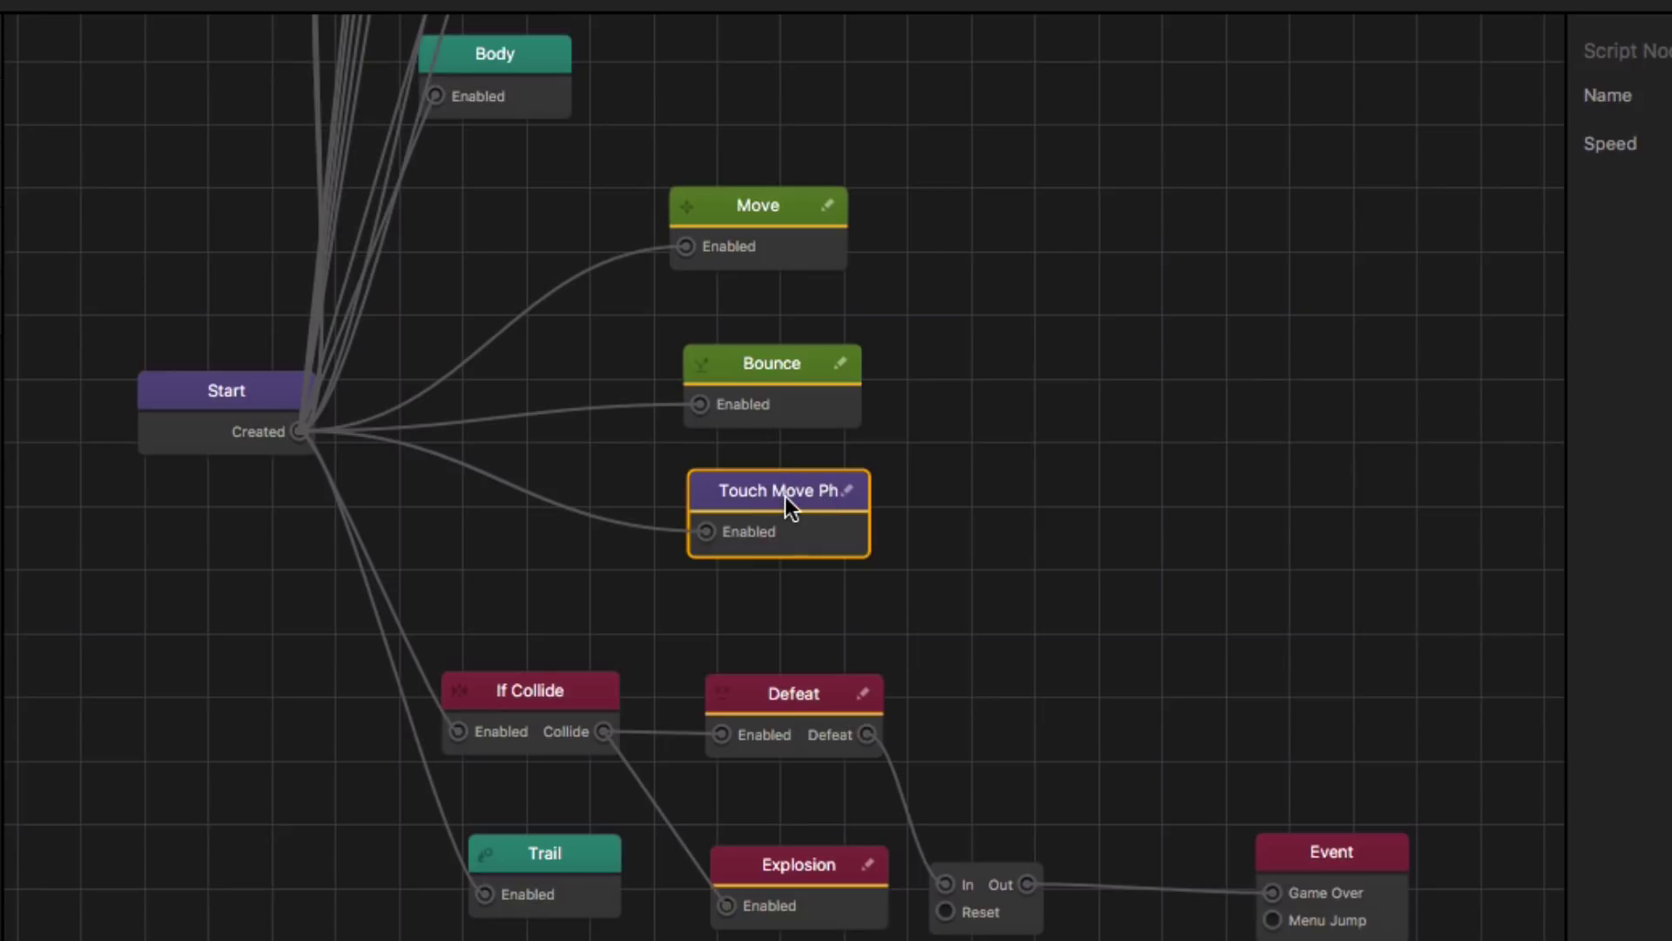
pyautogui.moveTo(786, 494); pyautogui.dragTo(777, 512)
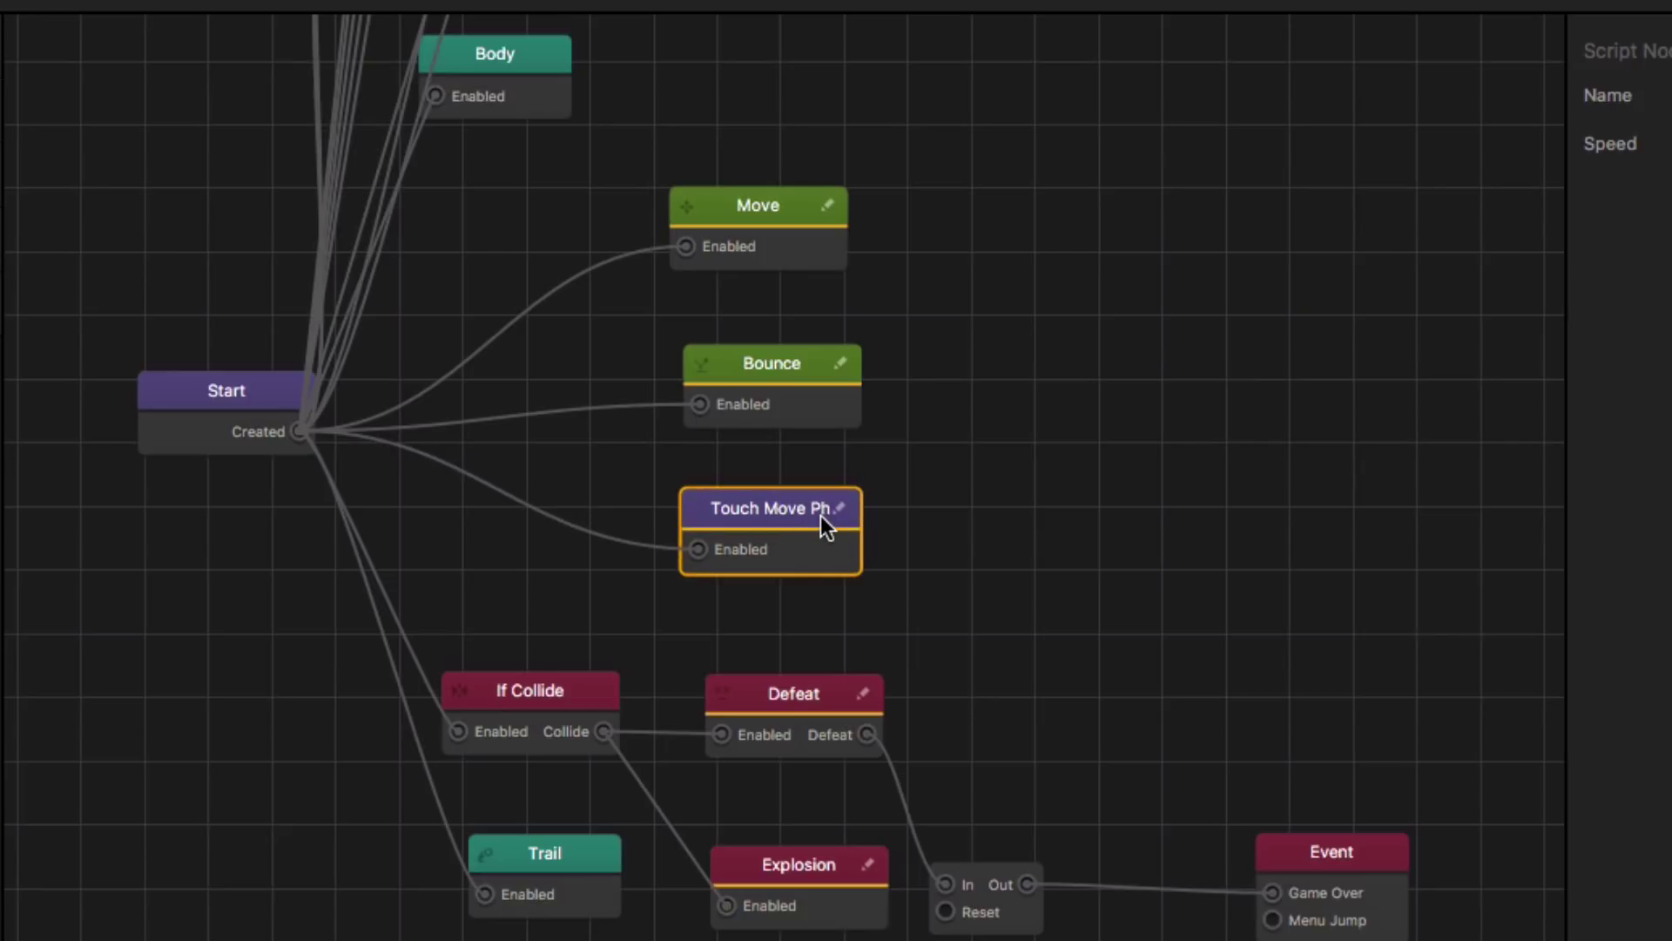
pyautogui.click(279, 399)
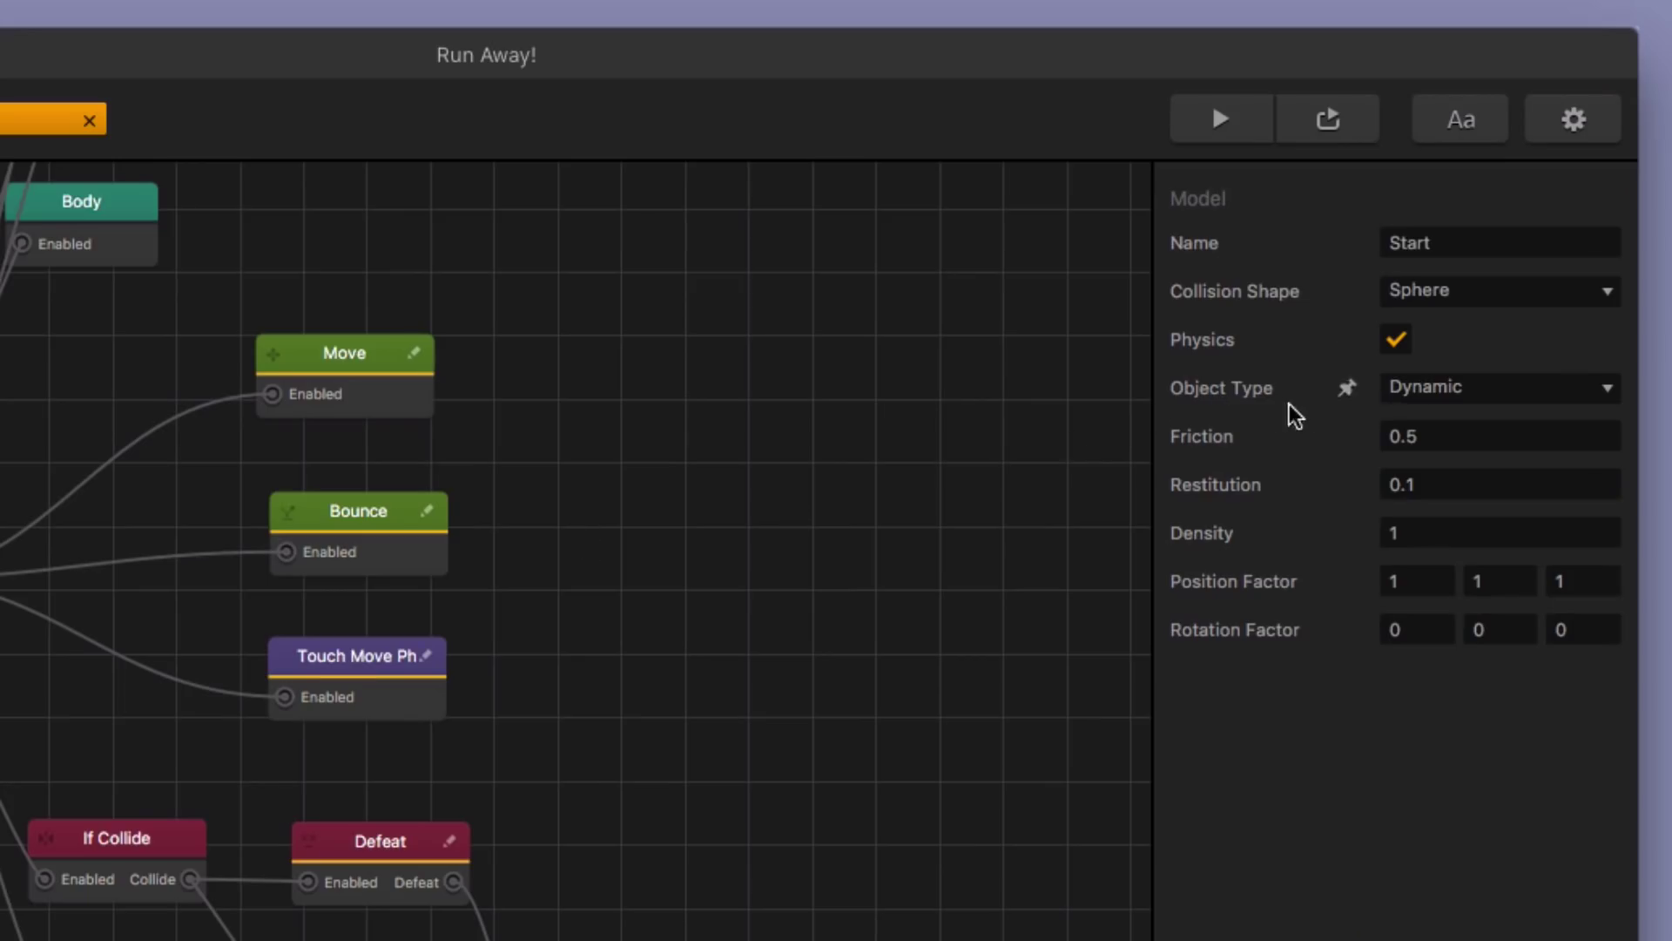
pyautogui.click(337, 655)
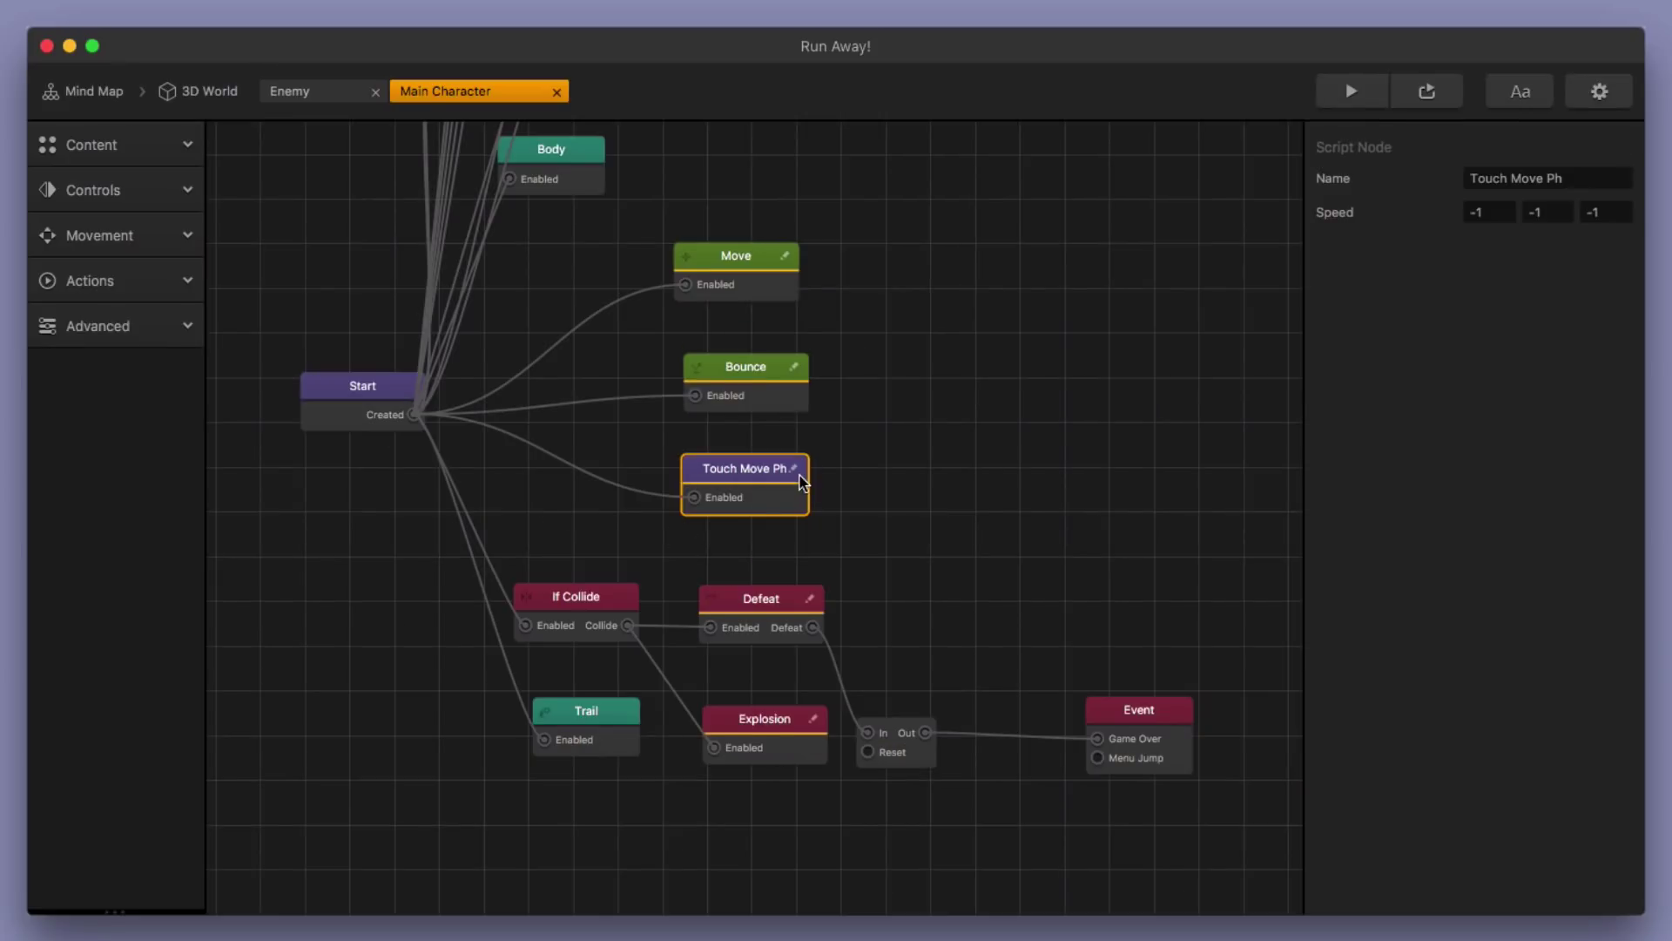
# Step: Examine the settings of the If Collide, Defeat, delay and Explosion nodes
pyautogui.click(585, 611)
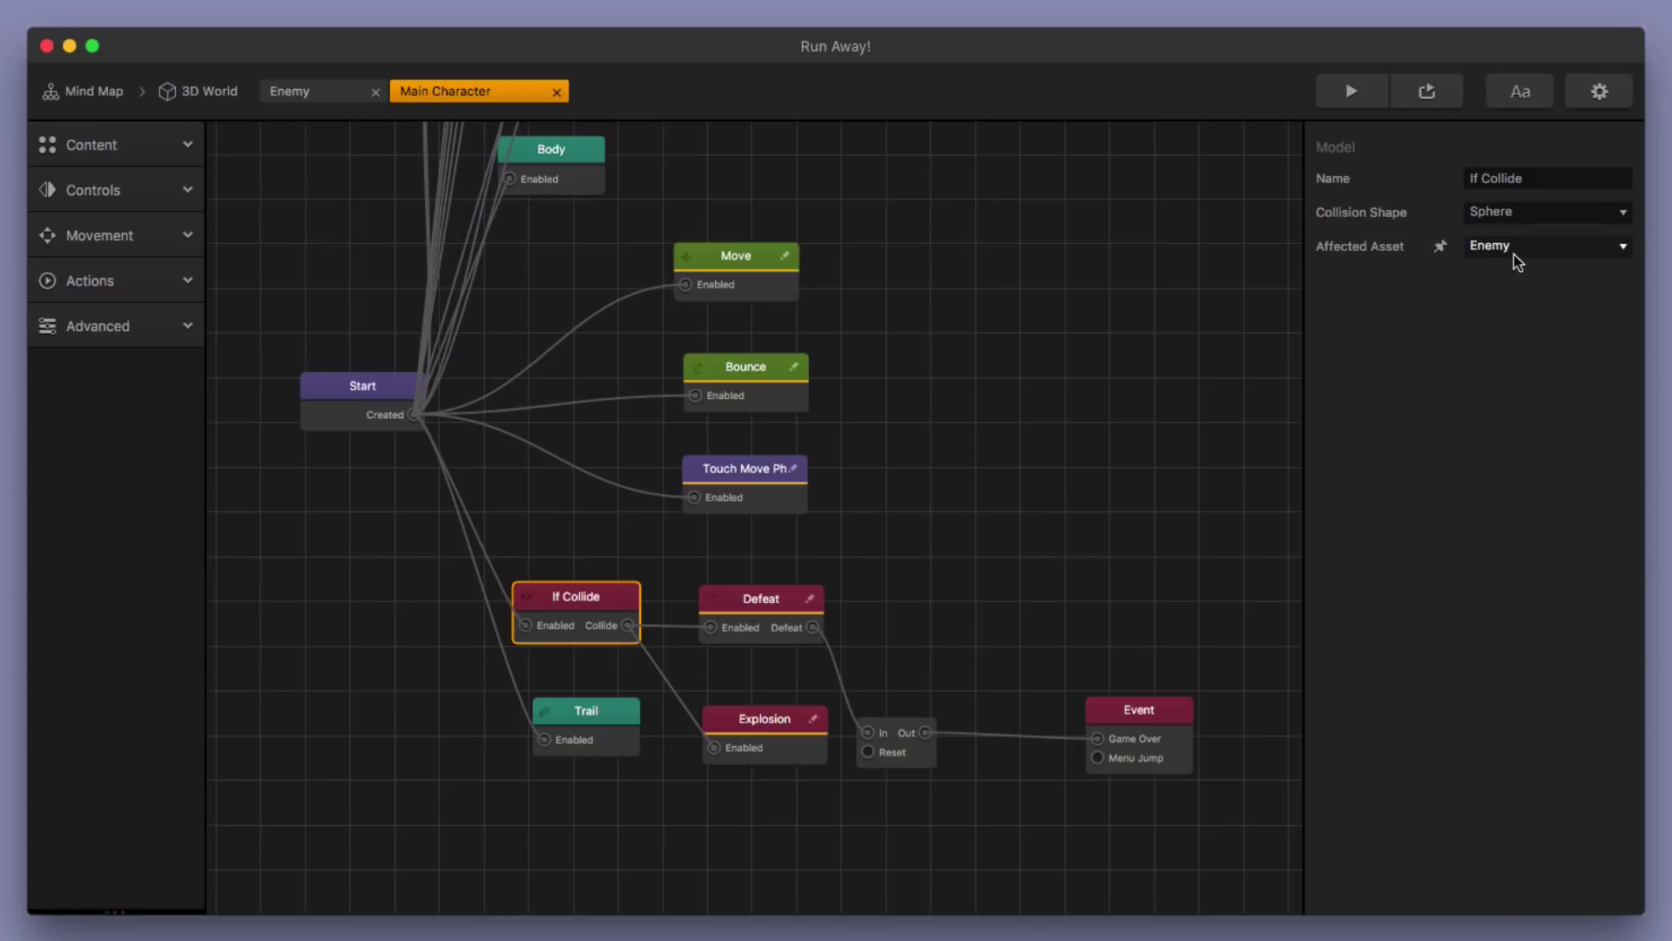
pyautogui.click(745, 604)
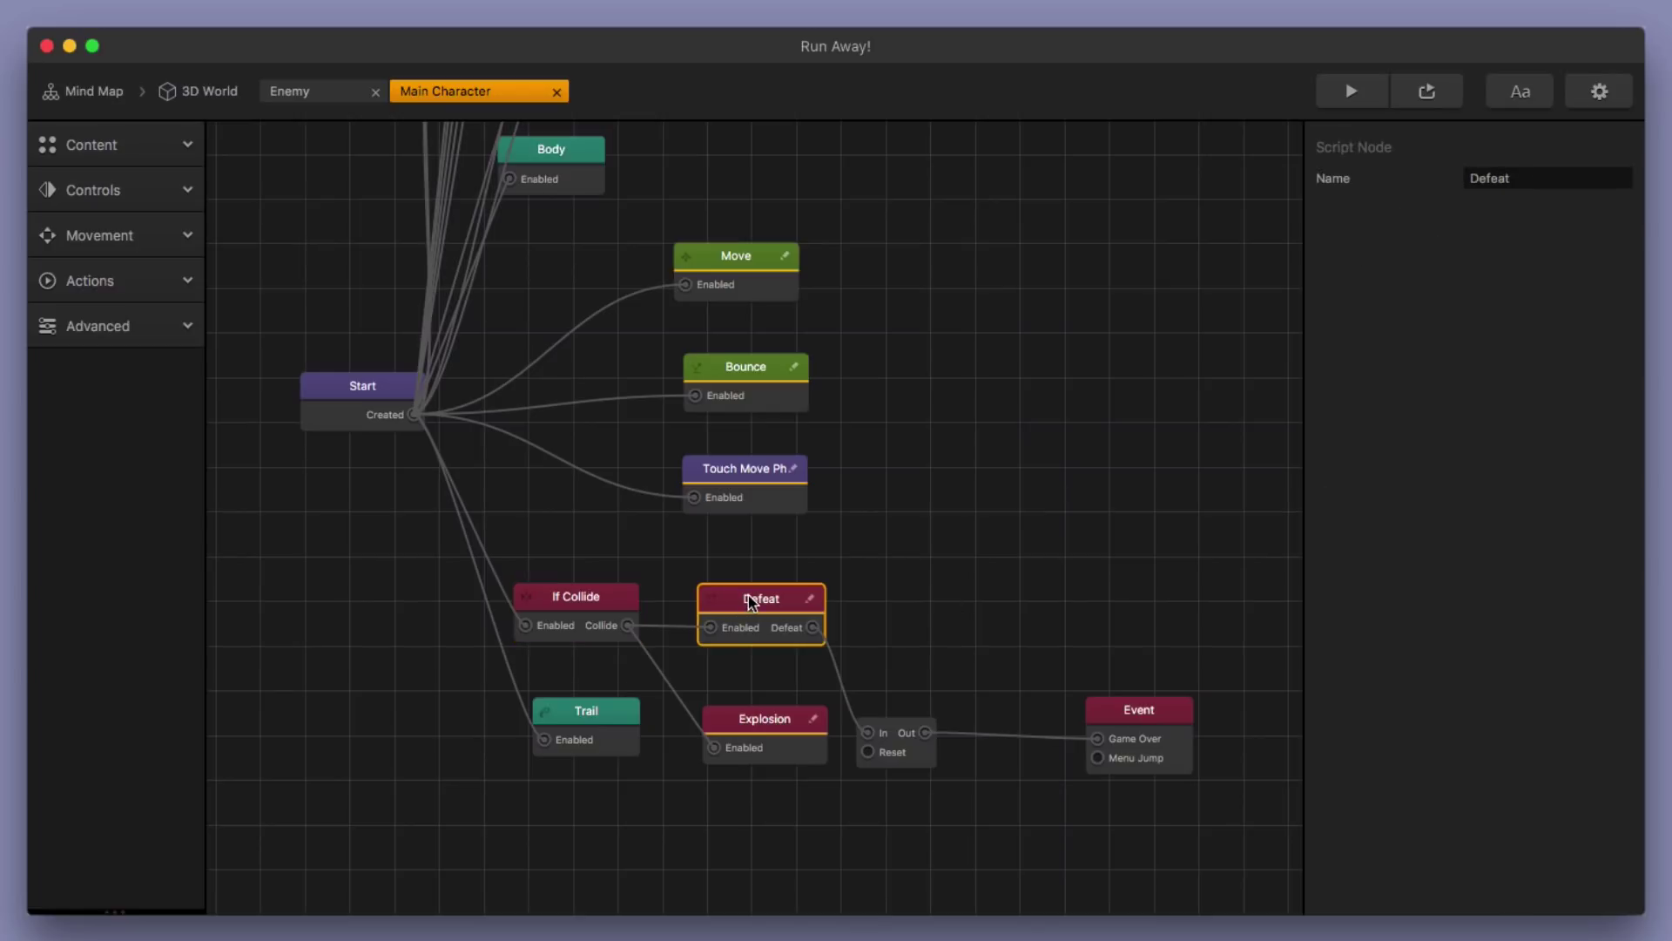
pyautogui.click(914, 749)
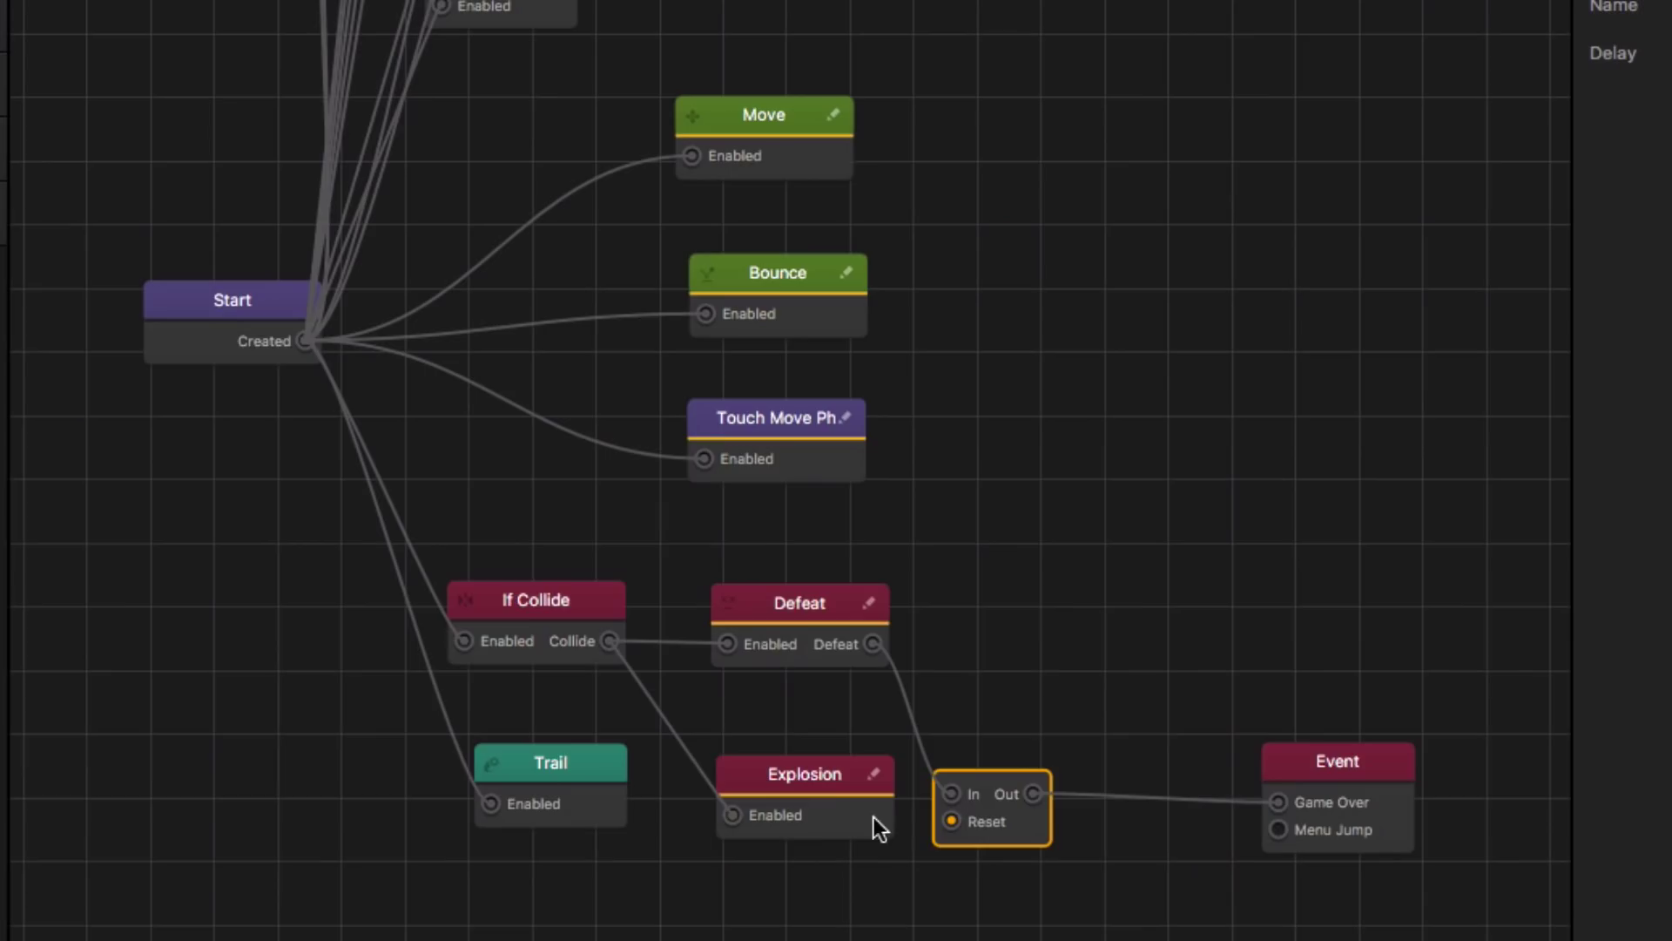
pyautogui.click(806, 781)
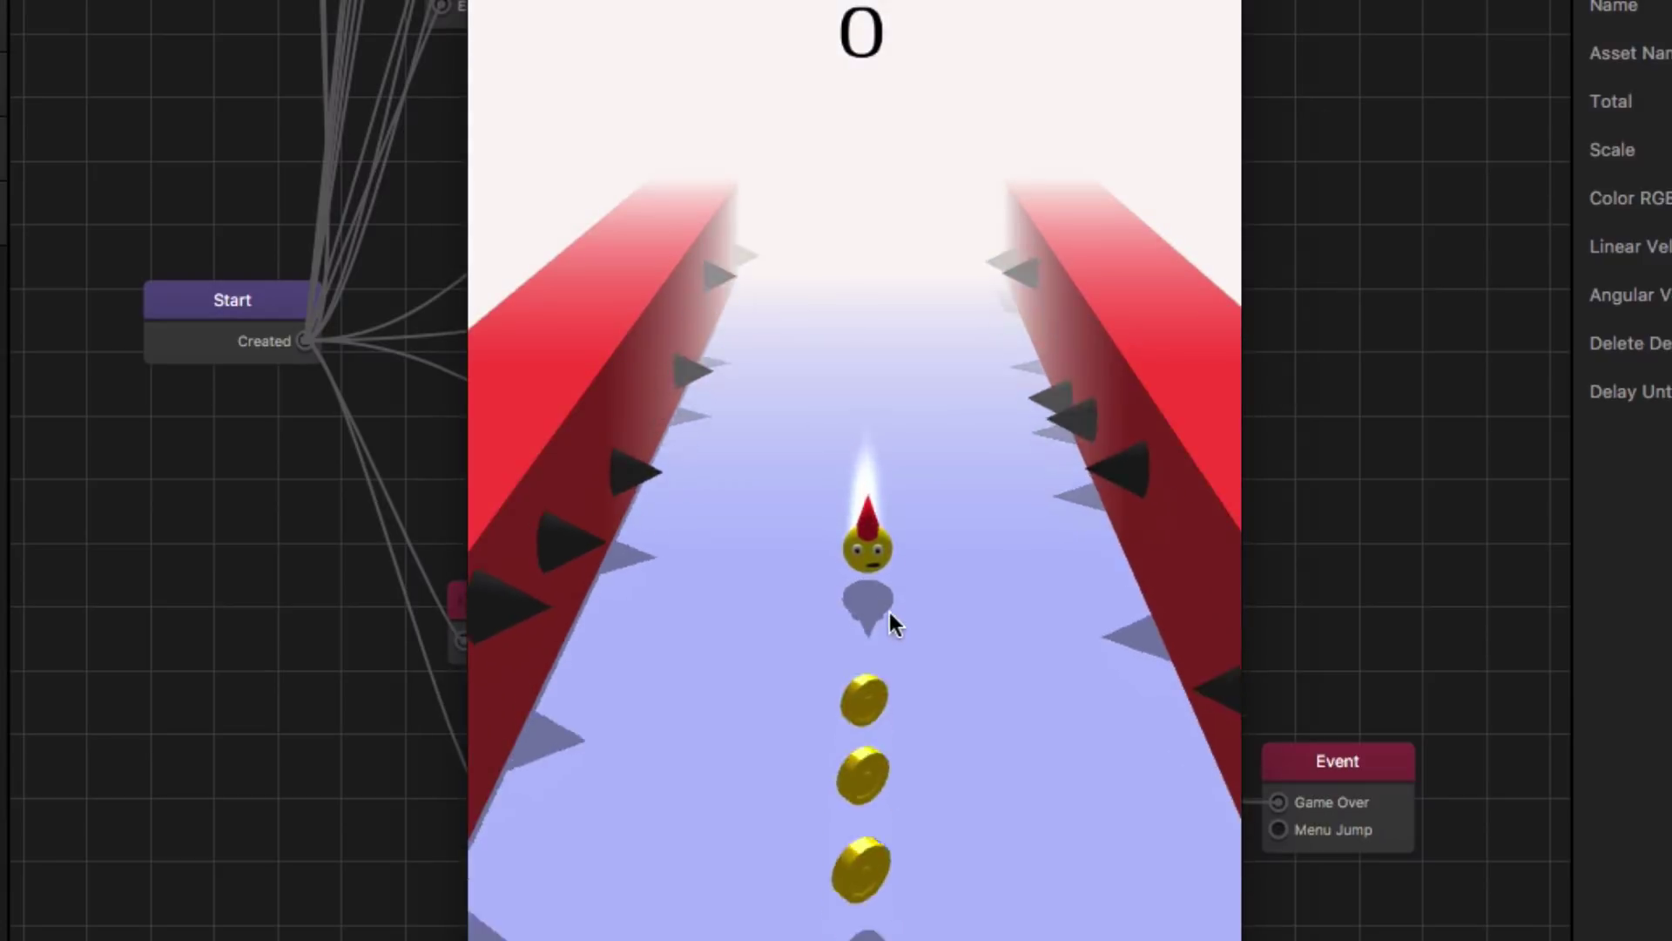
# Step: Play the game in the preview until the character crashes, close the preview and check the delay node between Defeat and Event
pyautogui.moveTo(889, 613)
pyautogui.mouseDown()
pyautogui.moveTo(862, 666)
pyautogui.moveTo(755, 713)
pyautogui.mouseUp()
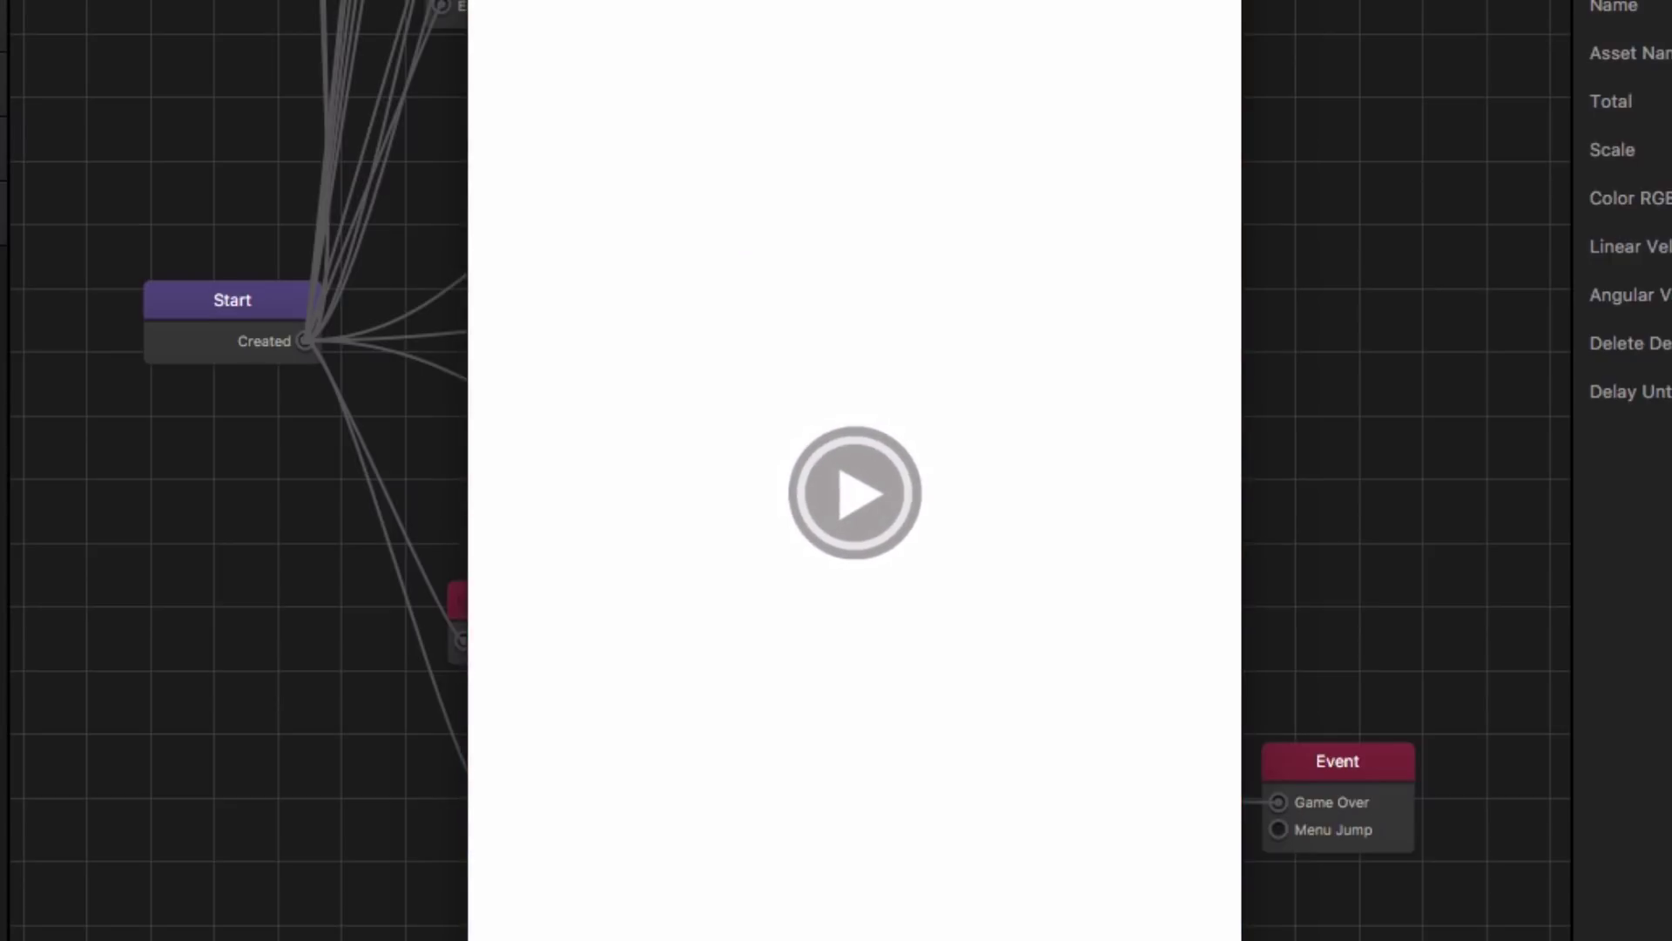
pyautogui.press('Escape')
pyautogui.click(1033, 838)
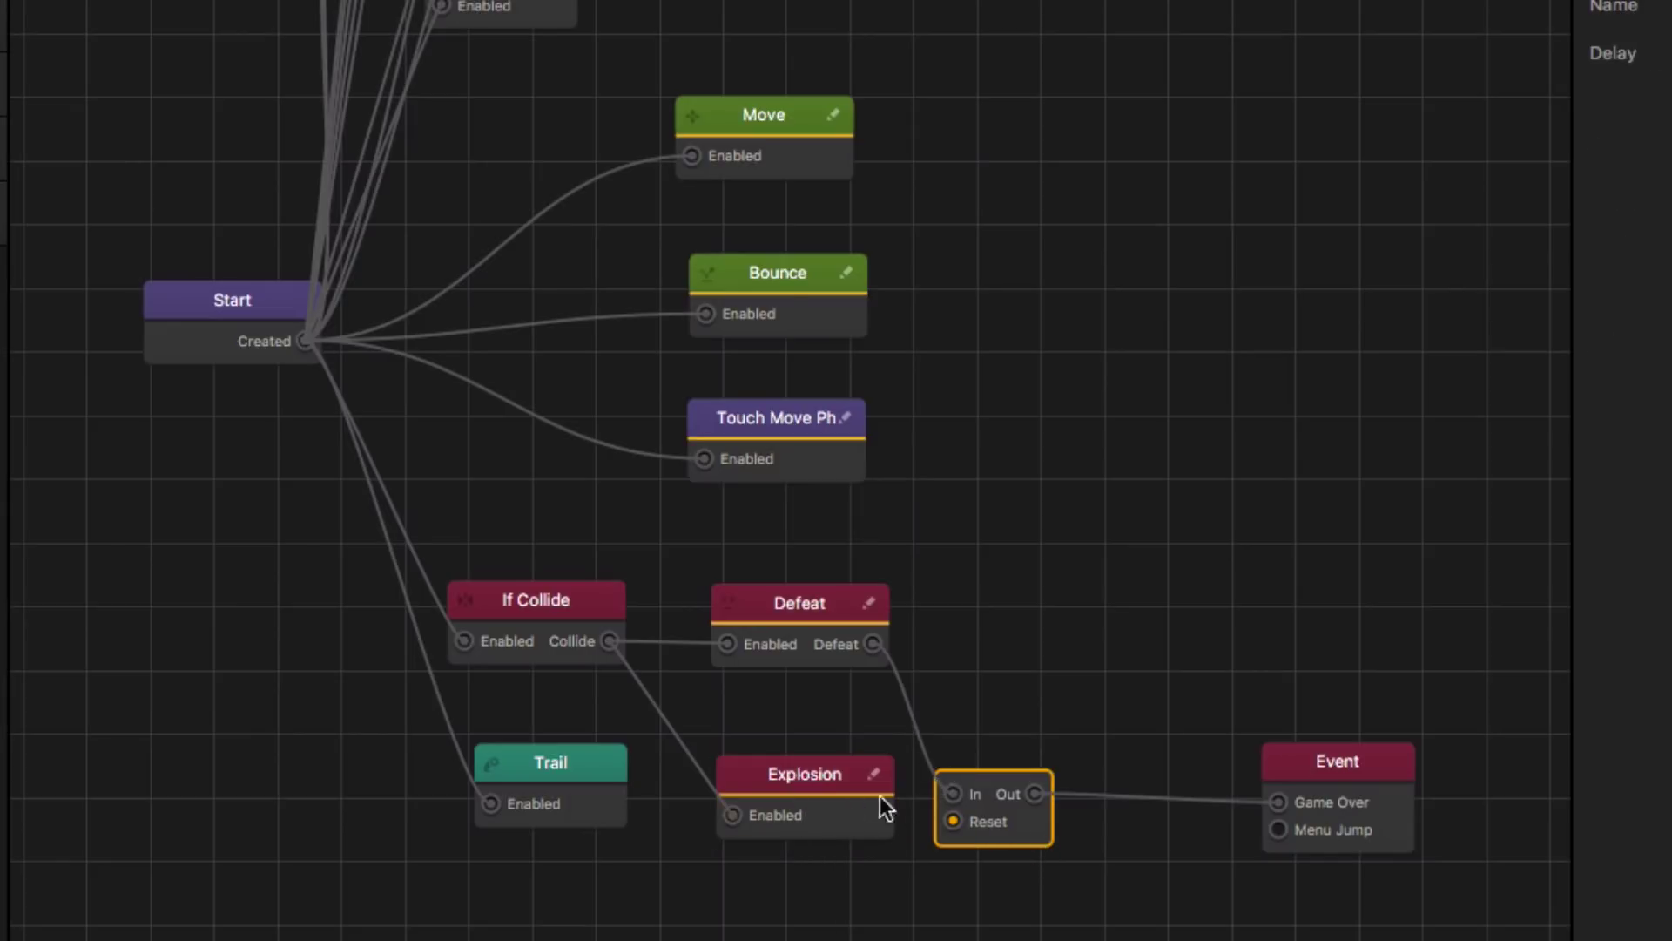
# Step: Check the settings of the Explosion node and of the delay node between Defeat and Event
pyautogui.click(831, 825)
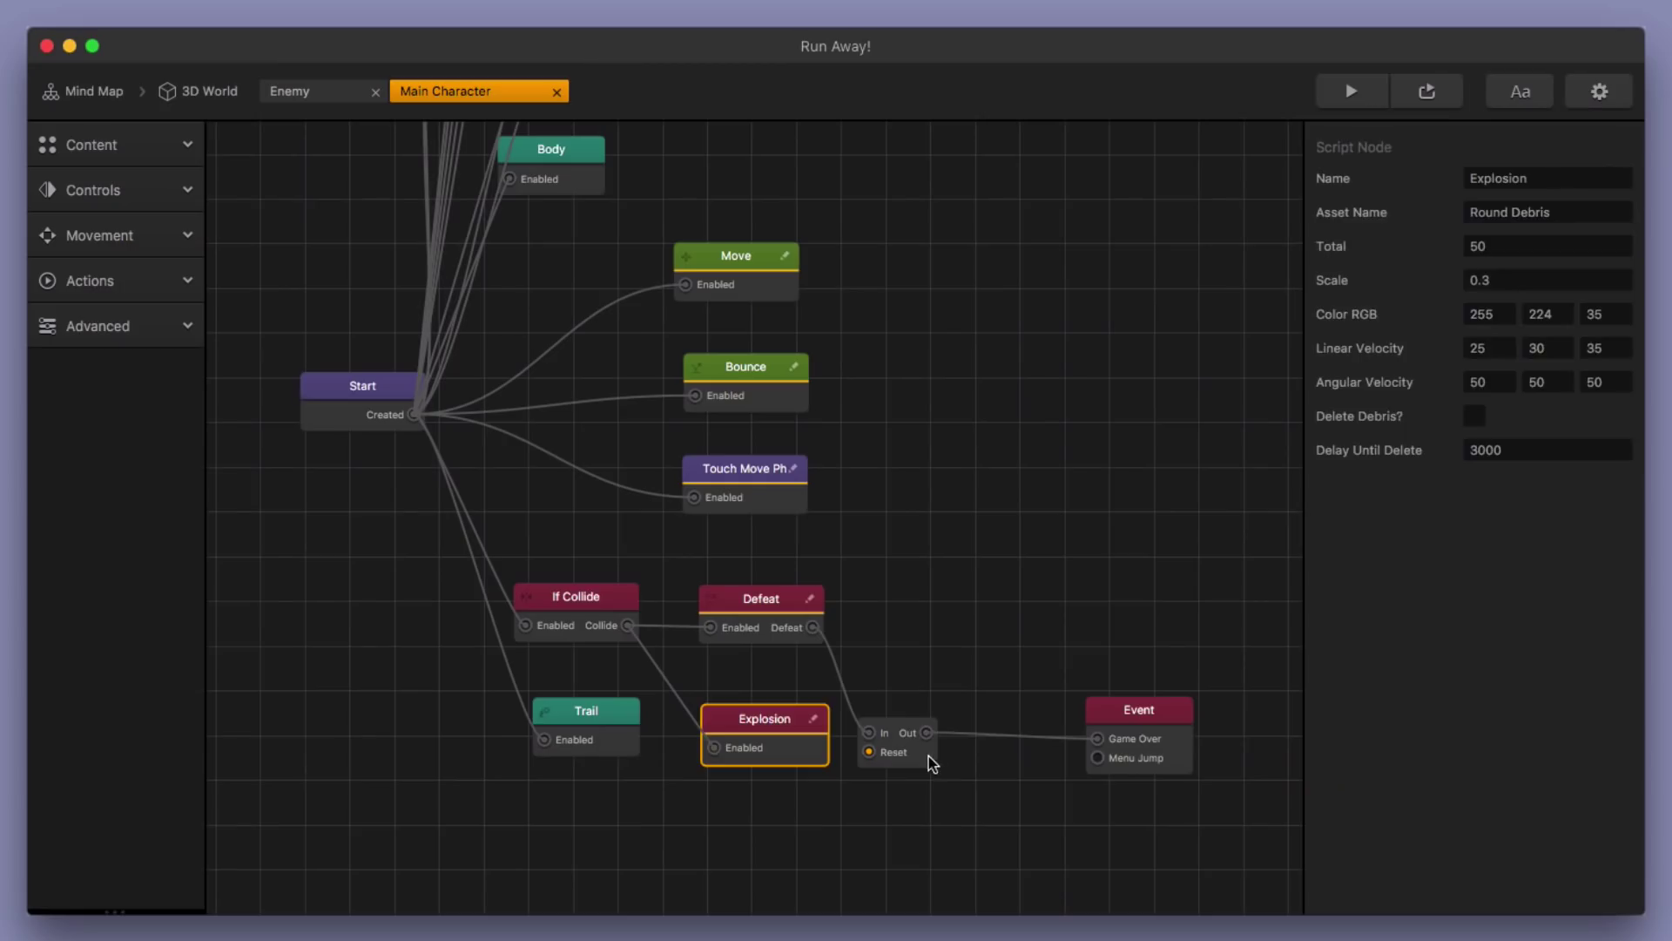
pyautogui.click(971, 825)
pyautogui.click(837, 811)
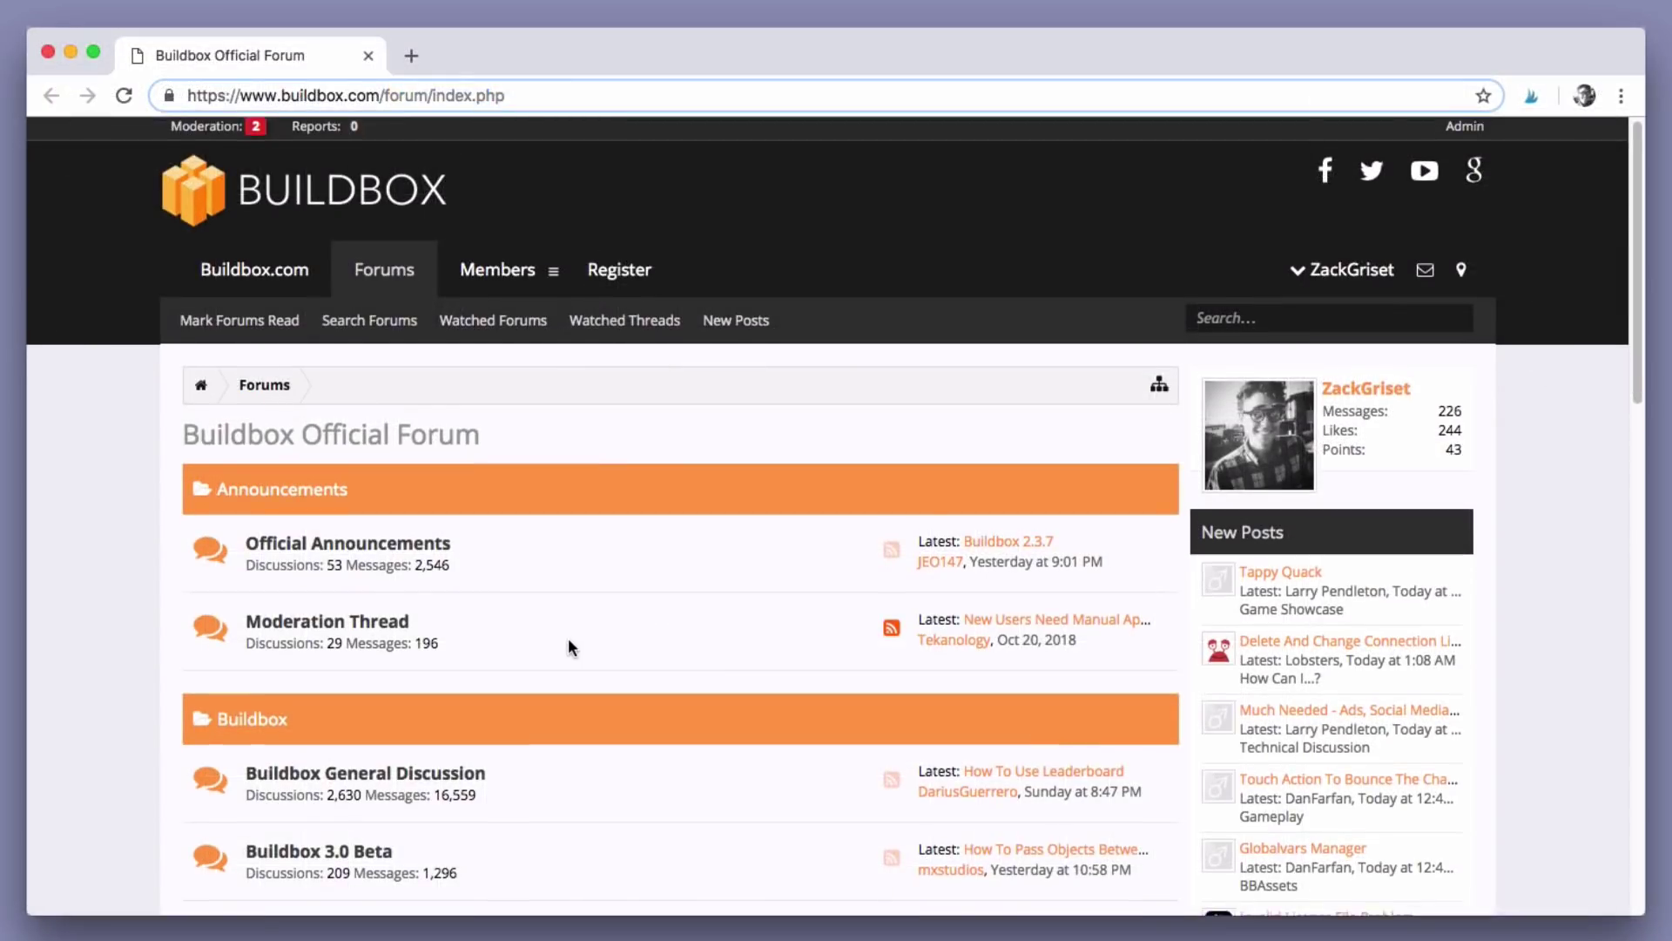
# Step: Browse the Buildbox Official Forum in the web browser and open the BBAssets board under Game Design
pyautogui.scroll(-3, 568, 637)
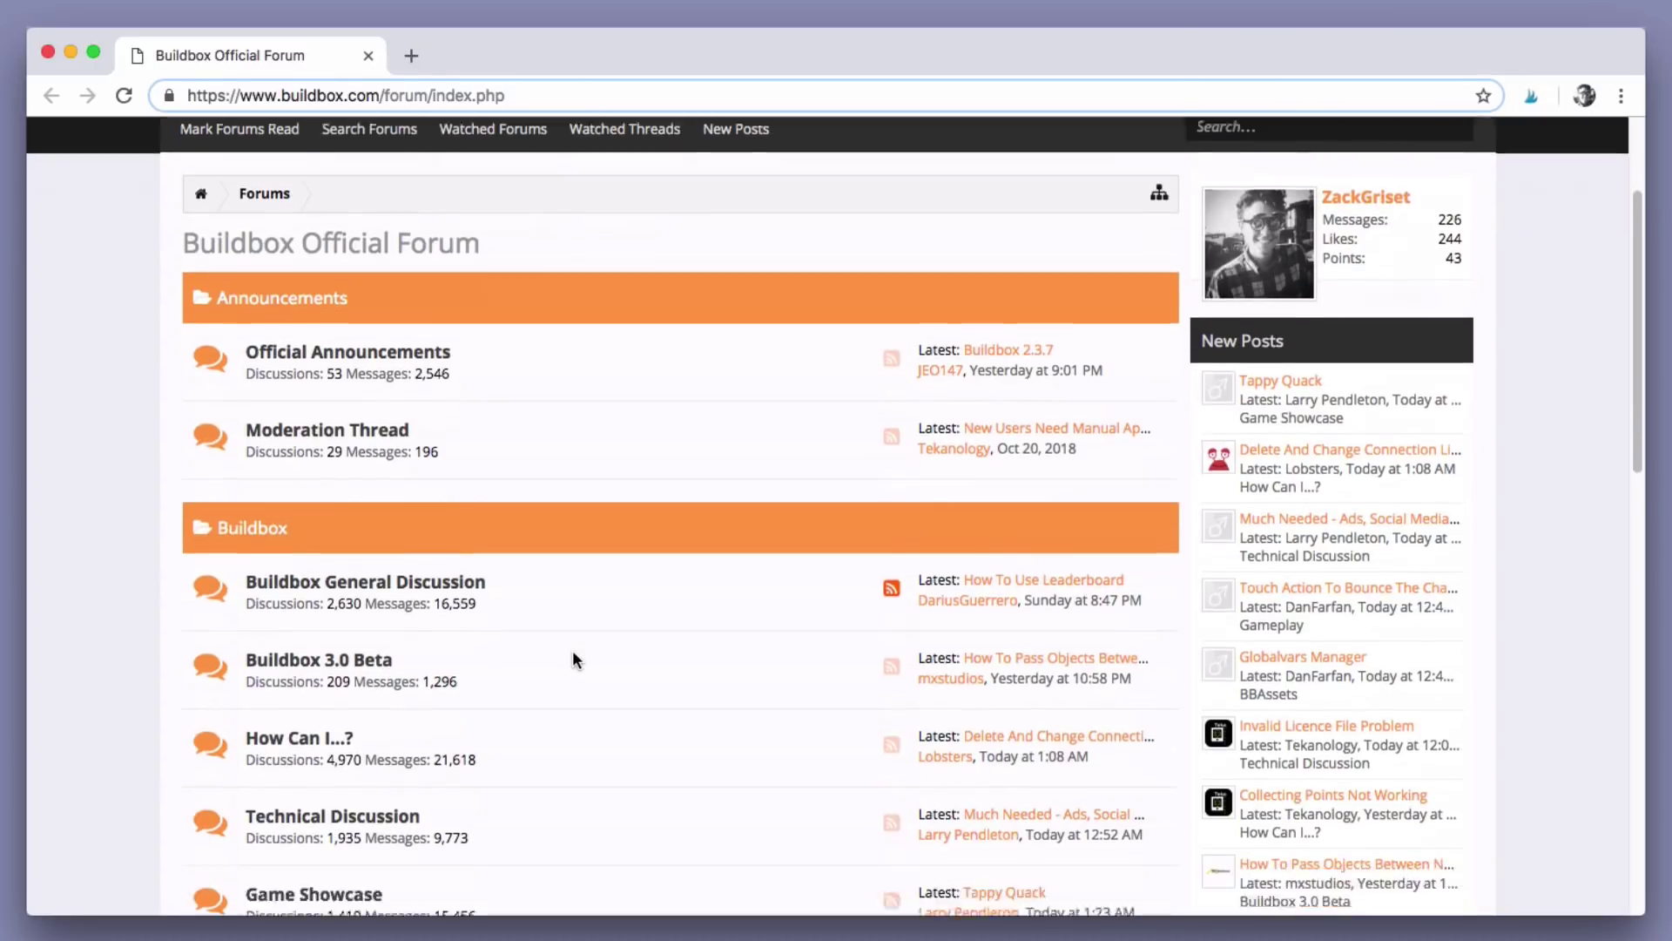
pyautogui.scroll(-6, 573, 652)
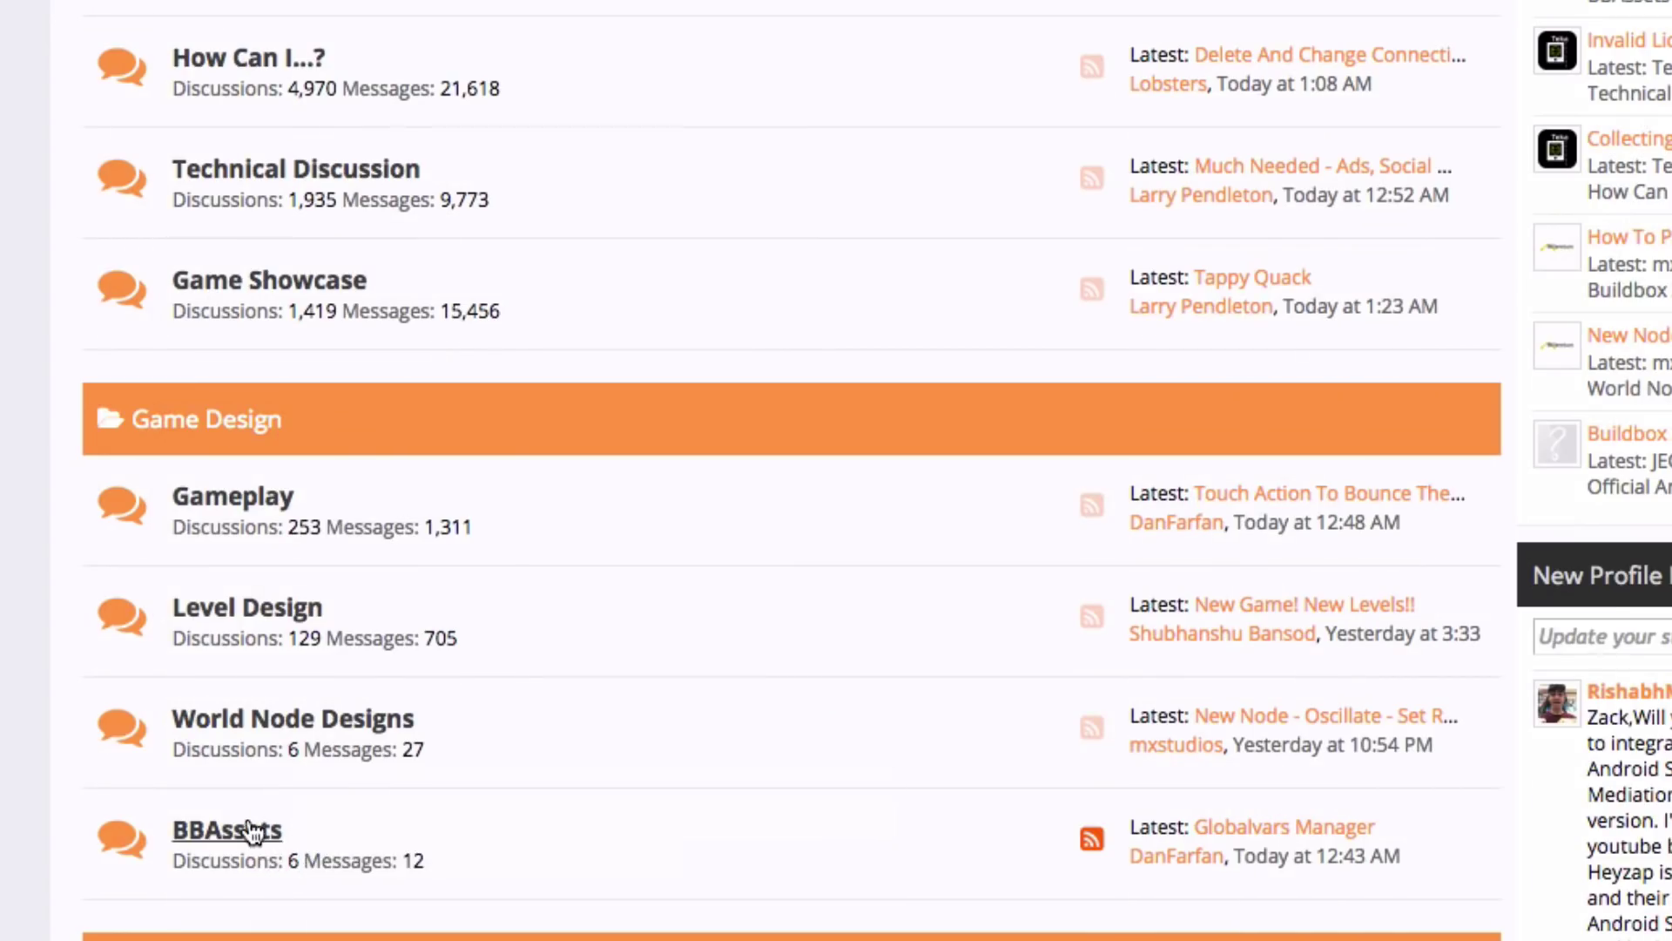
pyautogui.click(252, 832)
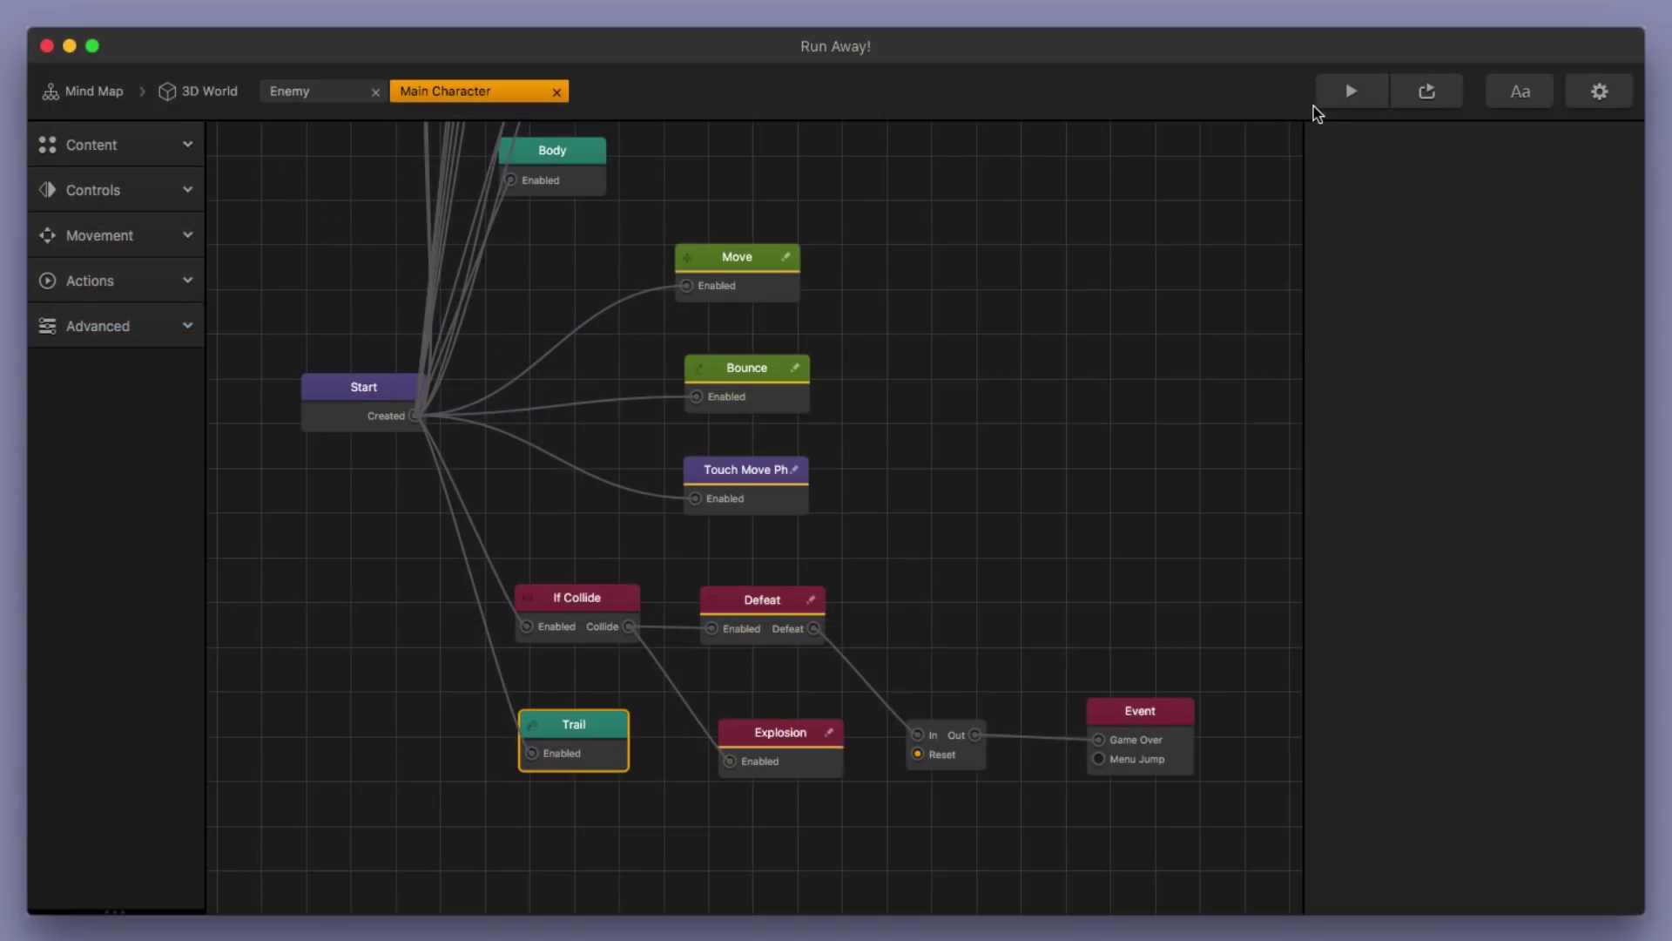
# Step: Return to the Run Away! project, preview the game, steer the character to one side of the track and close the preview
pyautogui.click(1345, 99)
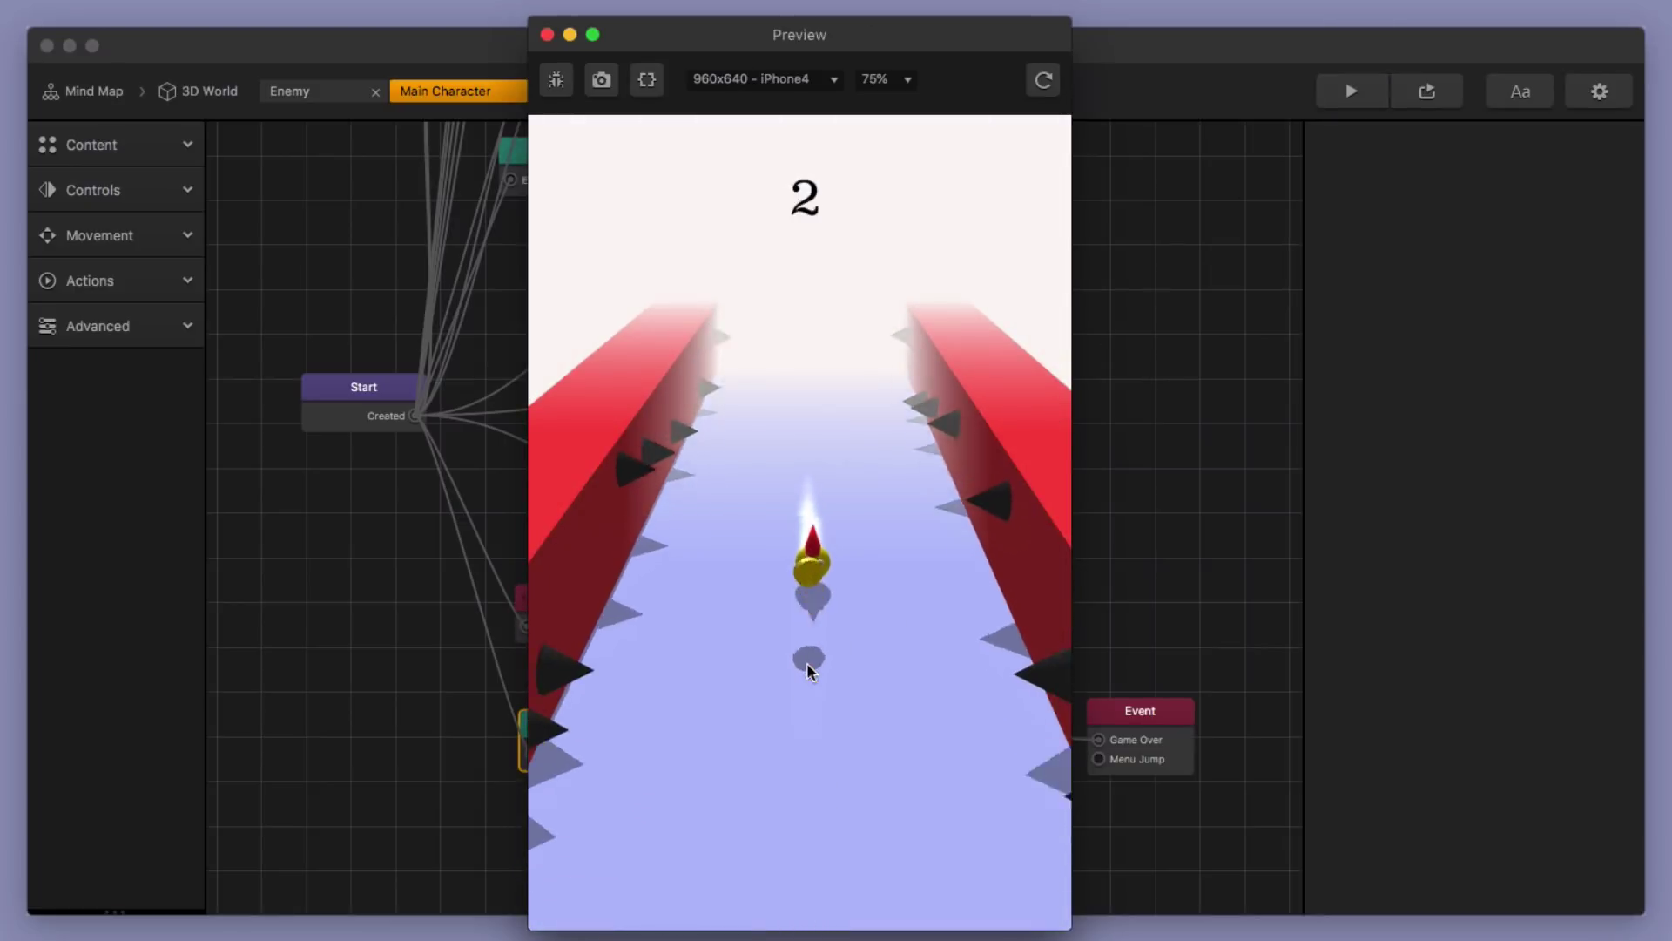
pyautogui.moveTo(808, 664)
pyautogui.mouseDown()
pyautogui.moveTo(813, 737)
pyautogui.moveTo(792, 741)
pyautogui.moveTo(984, 751)
pyautogui.moveTo(826, 752)
pyautogui.moveTo(646, 791)
pyautogui.mouseUp()
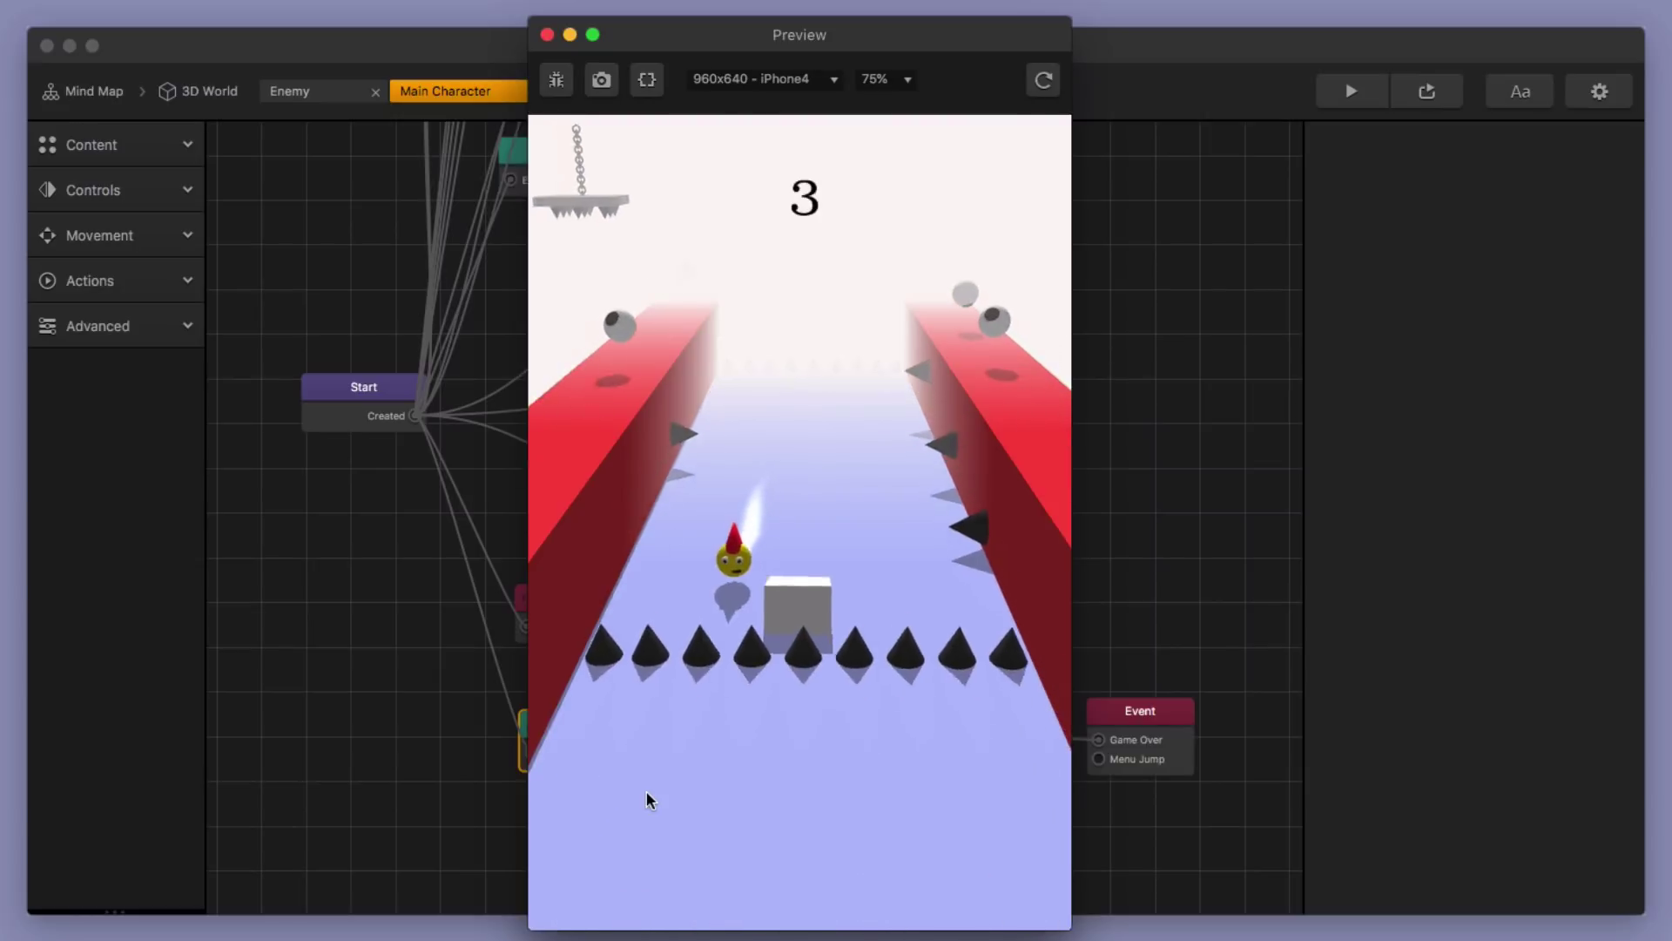
pyautogui.click(547, 34)
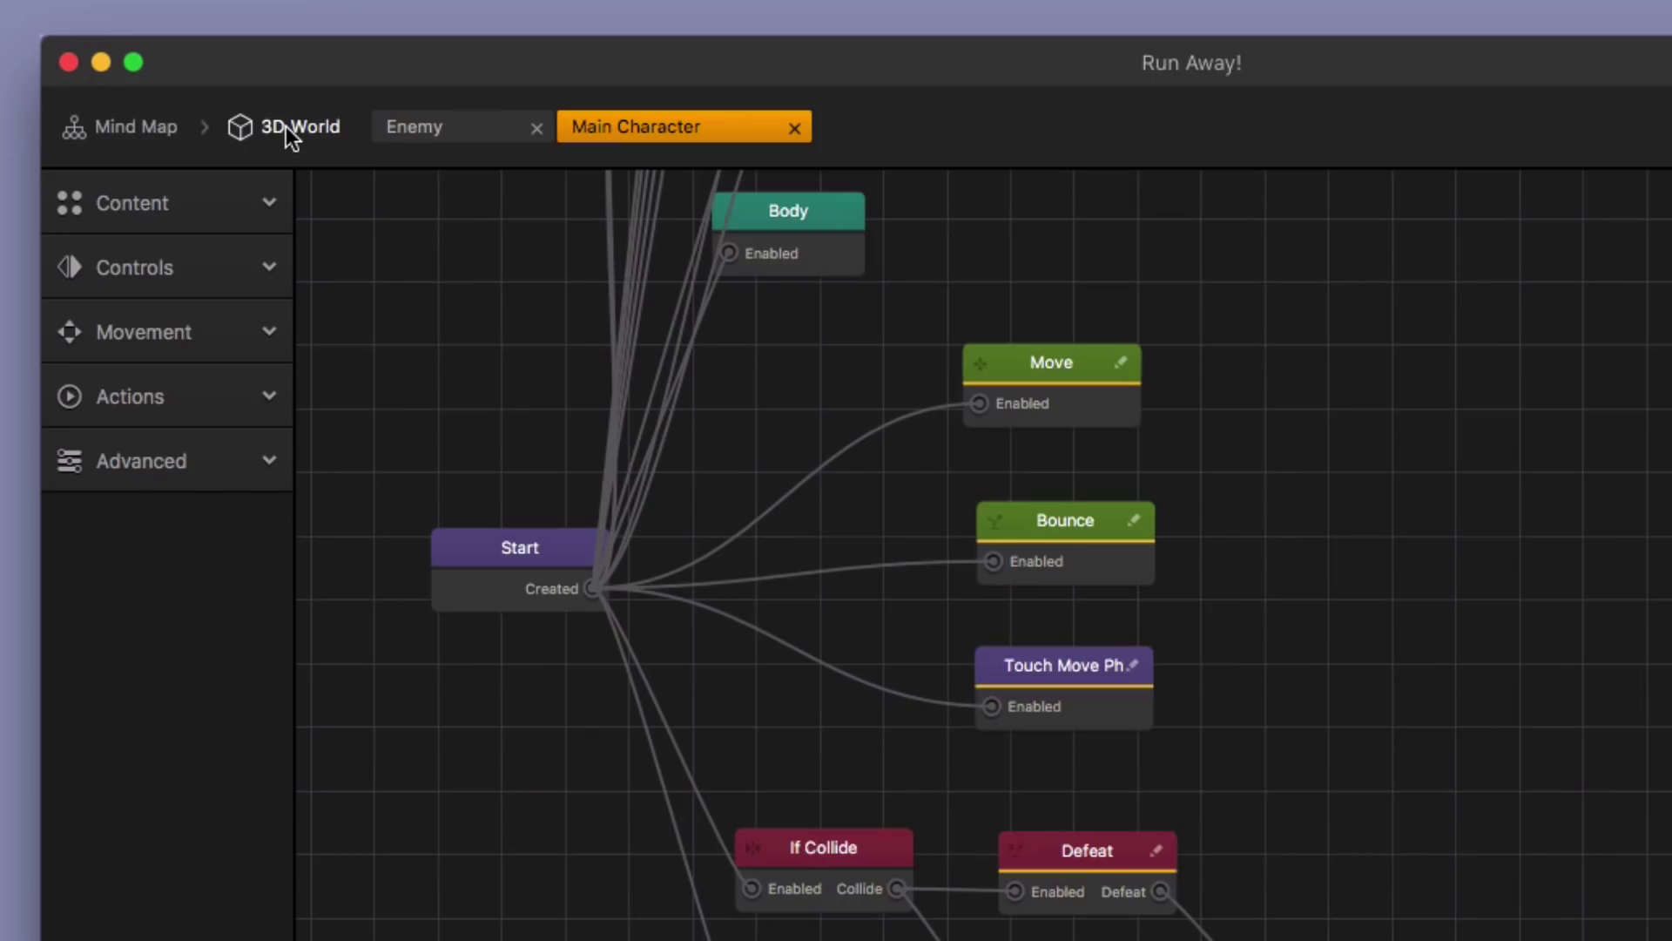
# Step: Go to the Mind Map, select the 3D World node and check its Time Warp physics setting
pyautogui.click(144, 124)
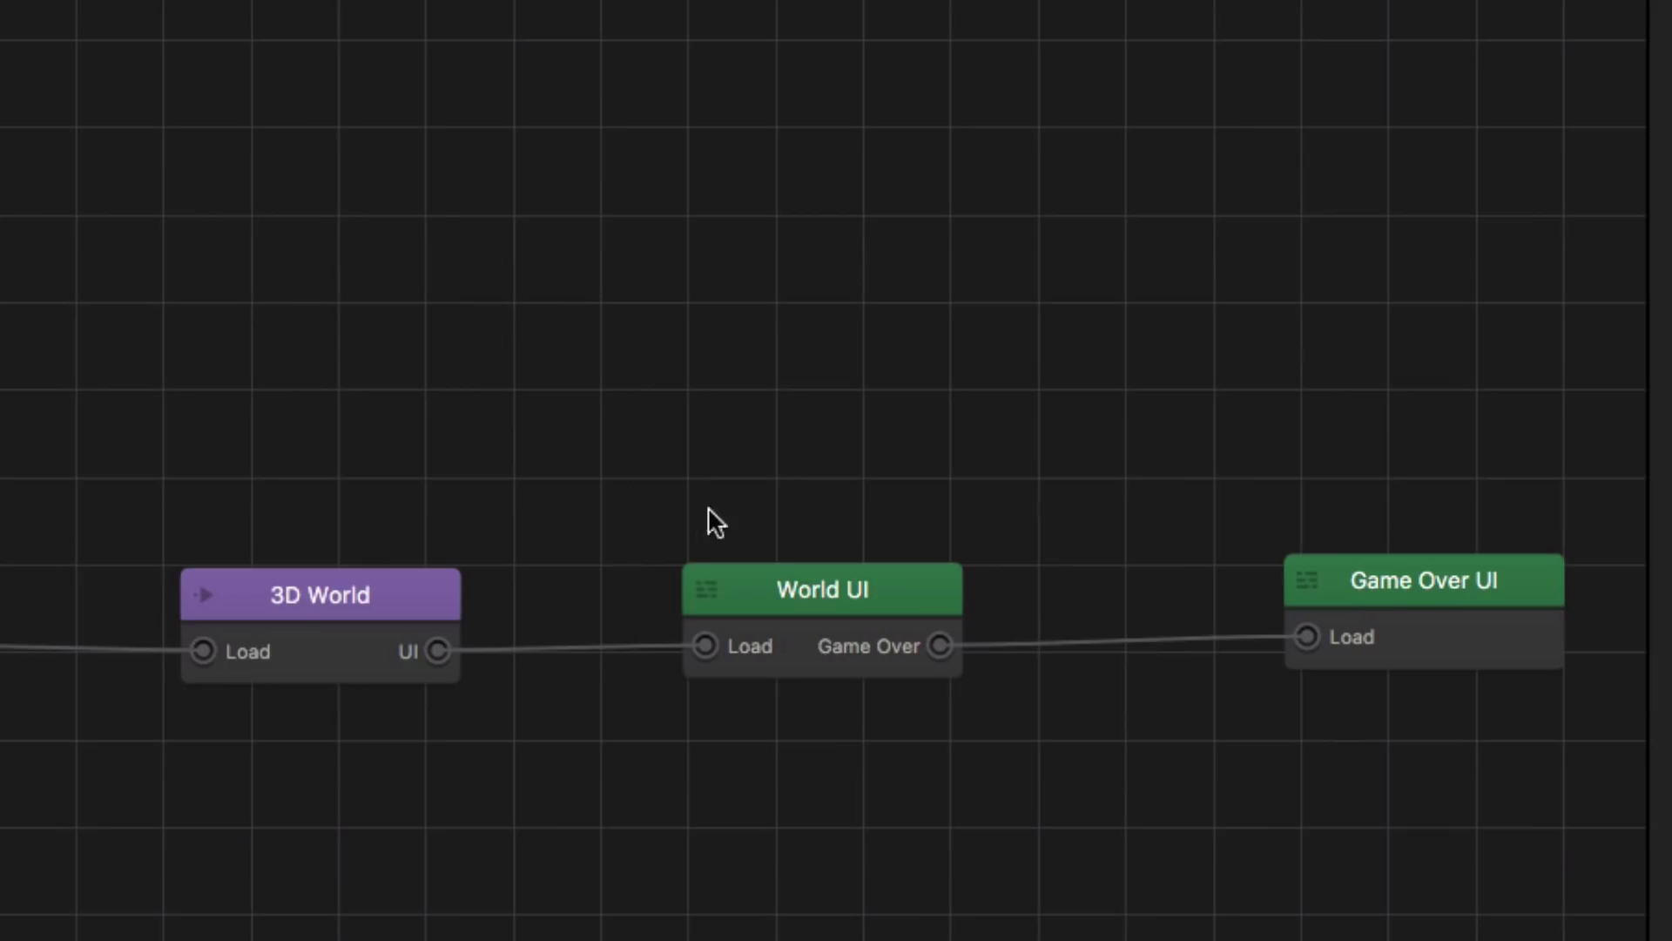
pyautogui.click(350, 593)
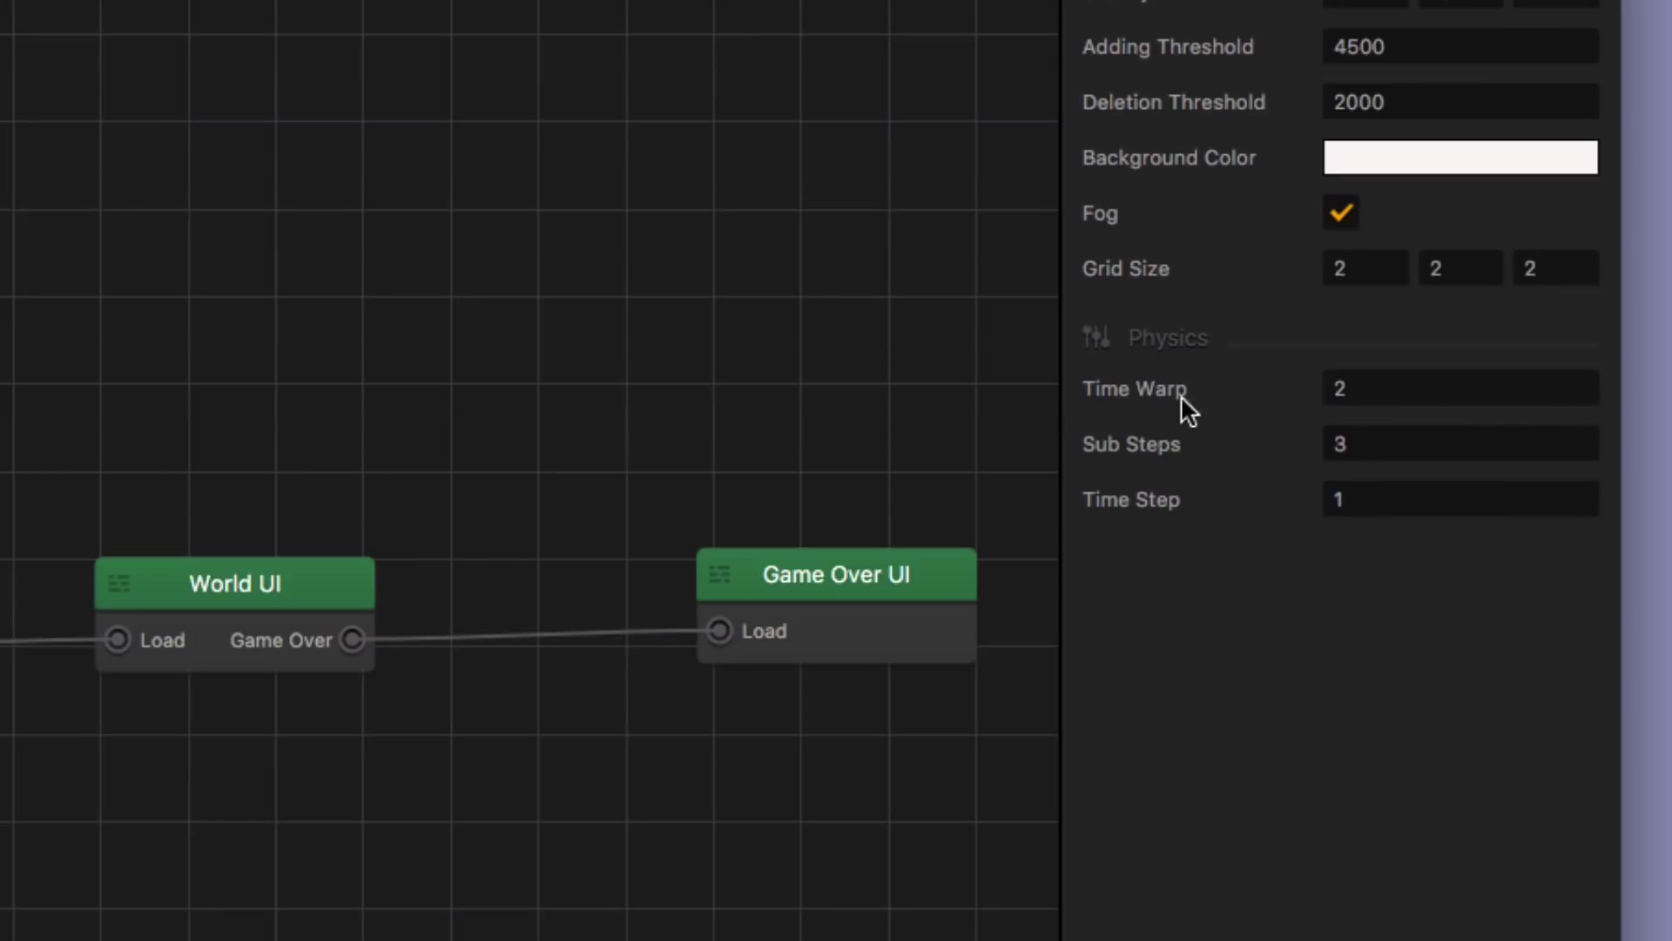
pyautogui.click(1368, 388)
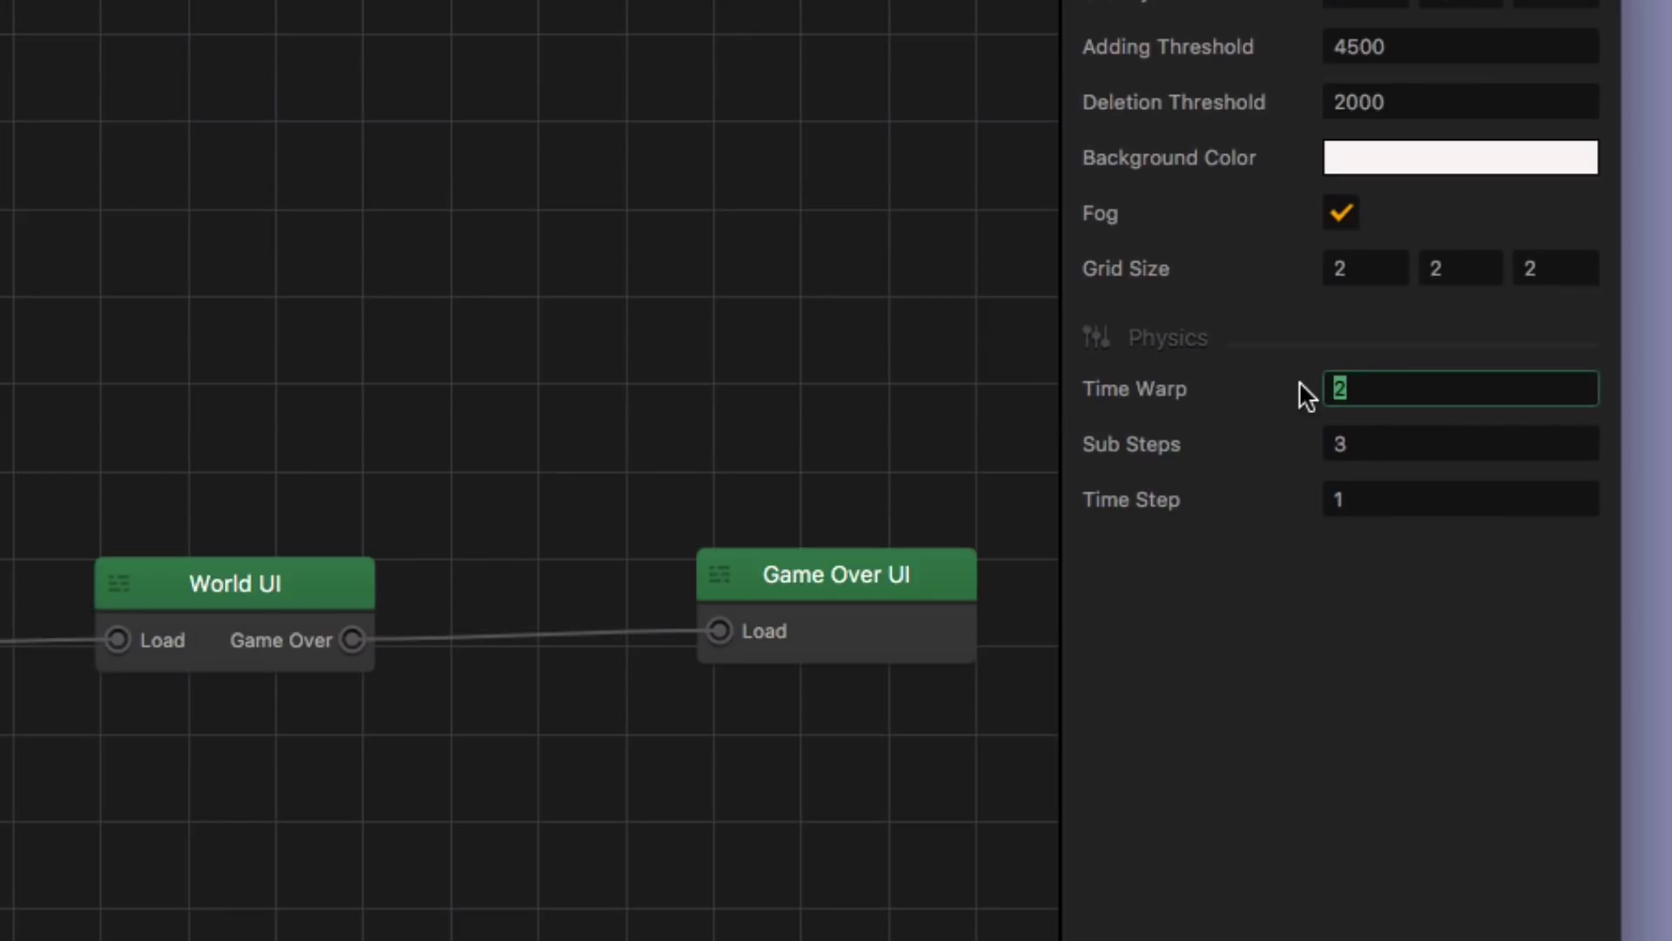
pyautogui.click(1336, 634)
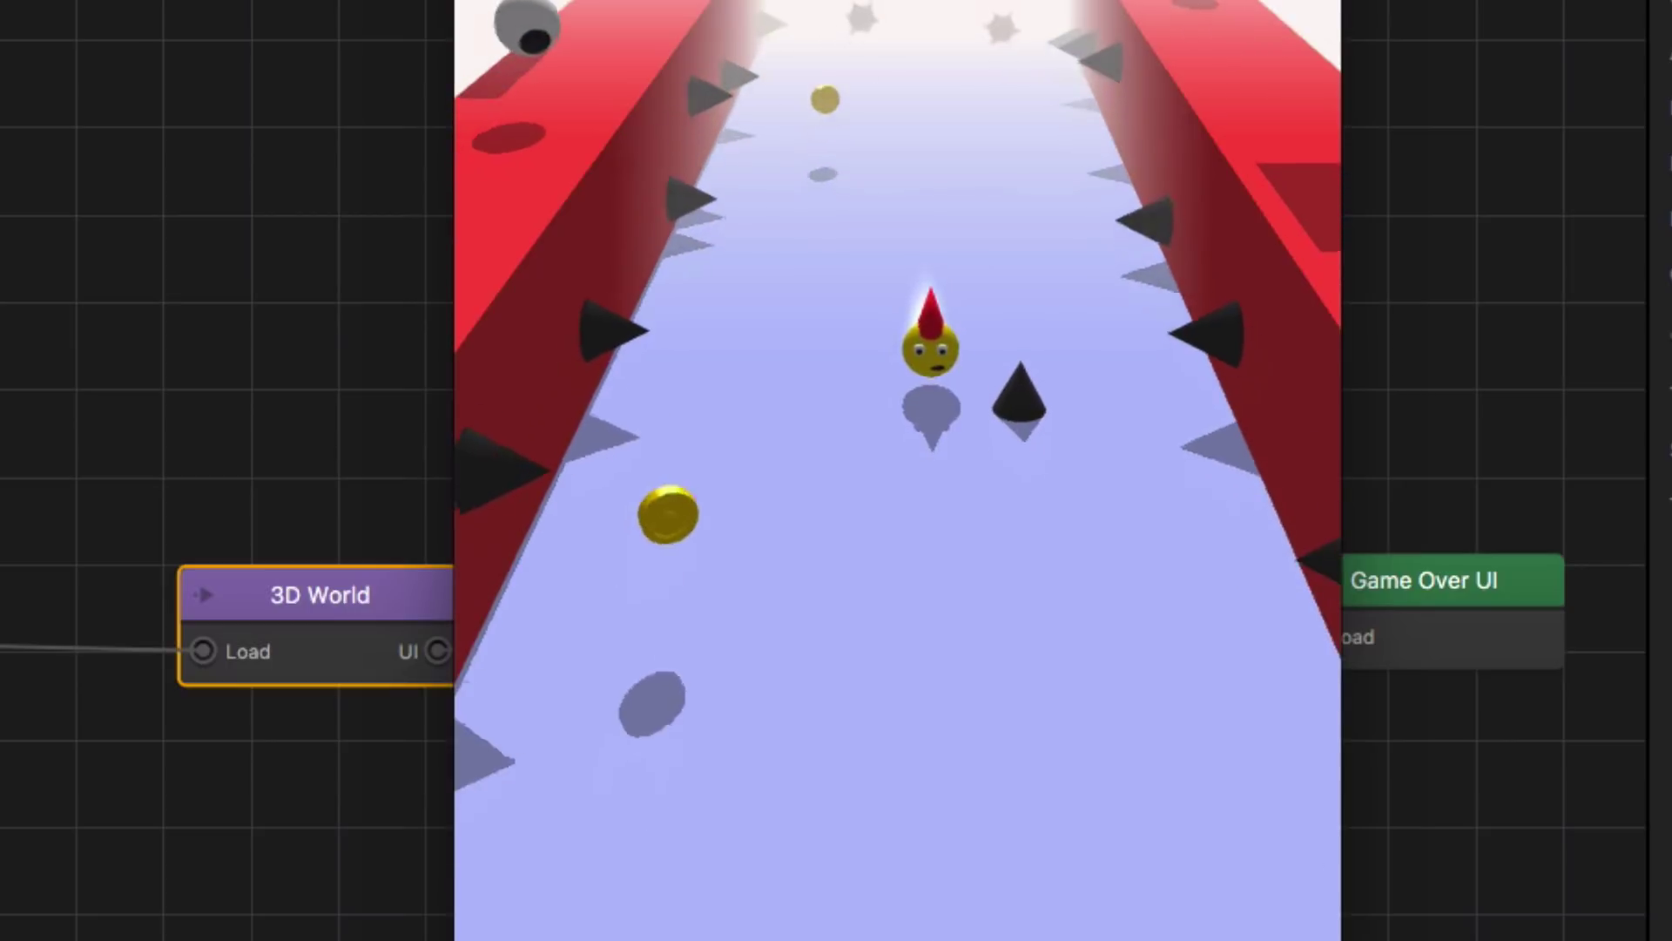
# Step: Play the game in the preview, steering the character left and right around the spikes and spiked balls
pyautogui.press('Right')
pyautogui.press('Left')
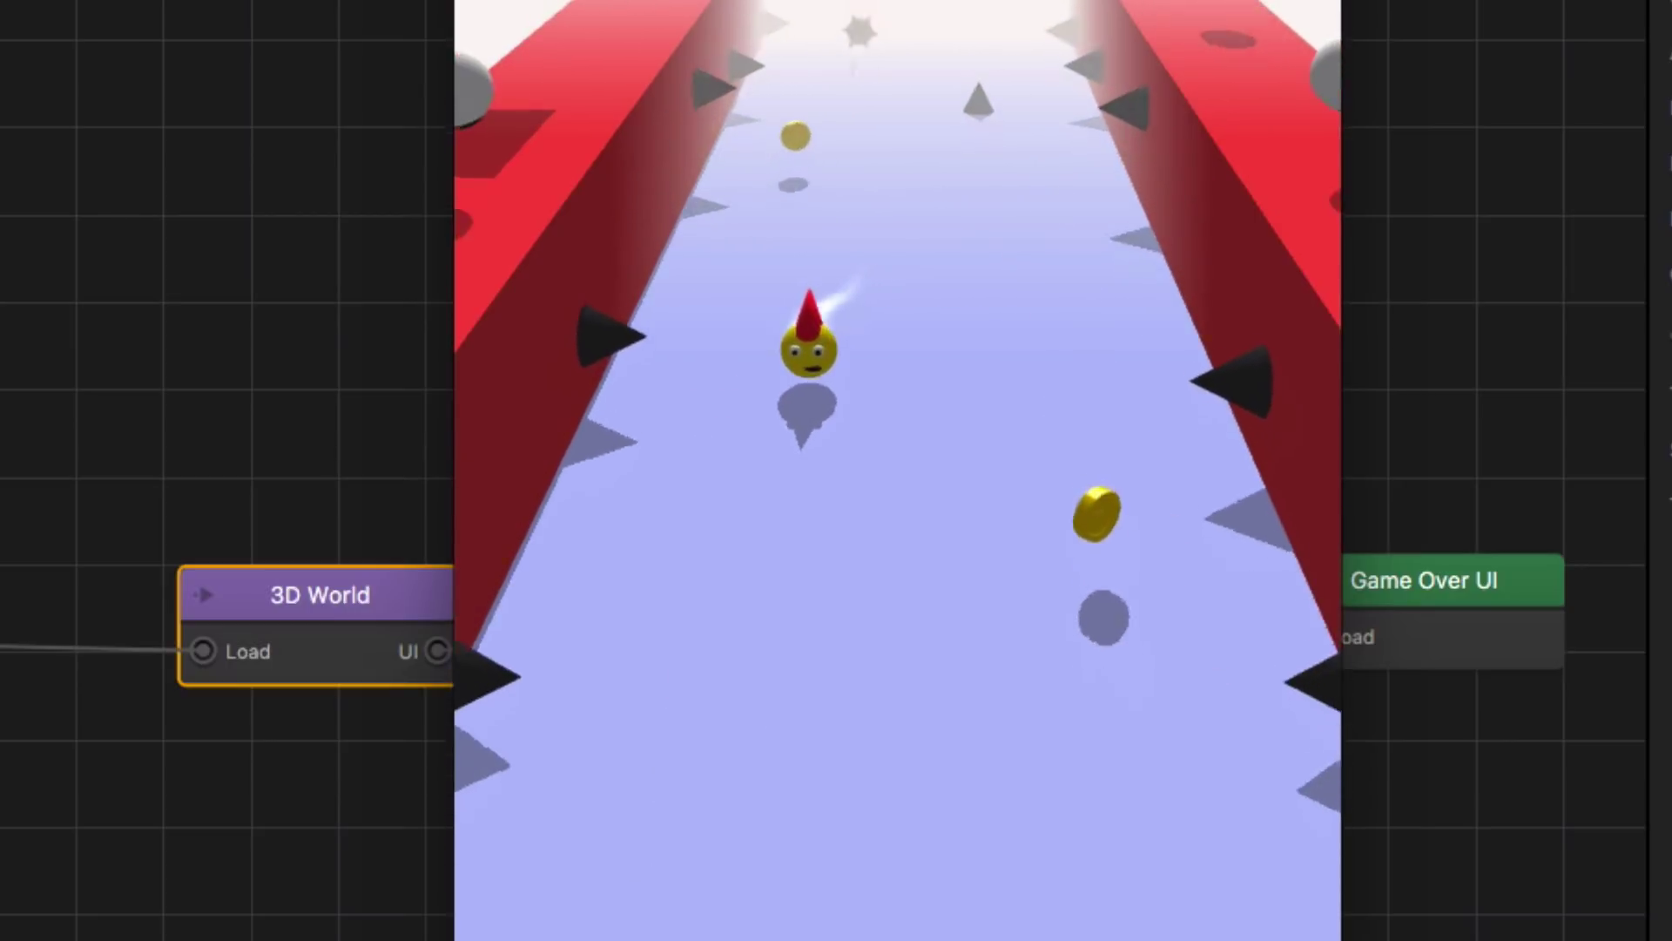
pyautogui.press('Right')
pyautogui.press('Left')
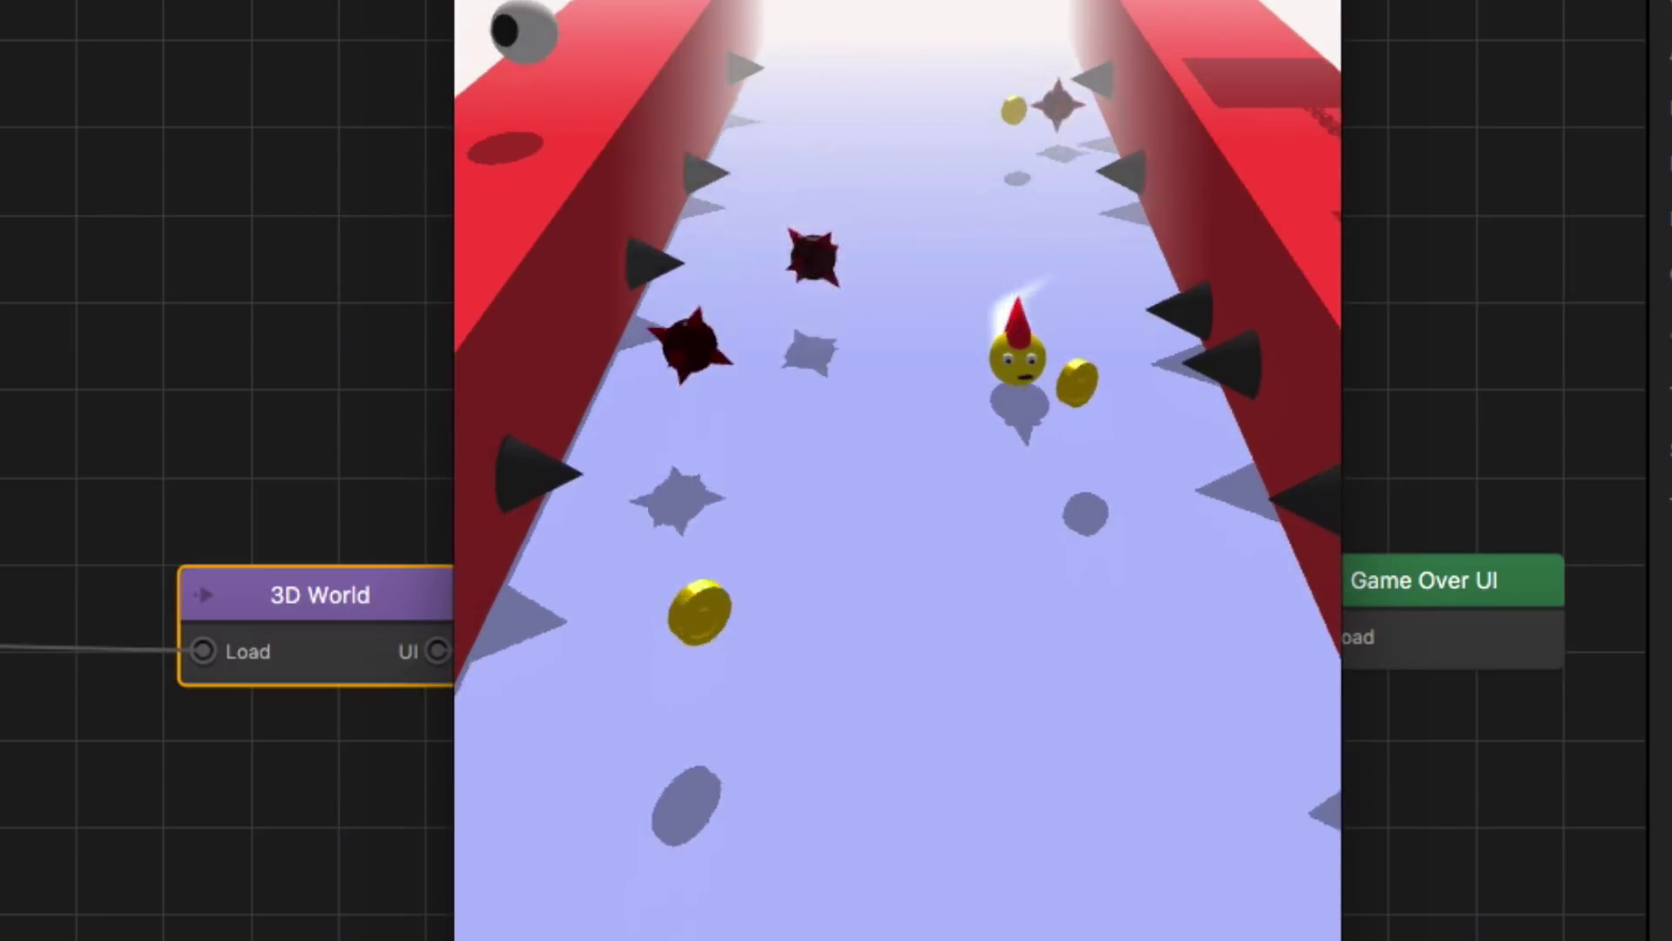
pyautogui.press('Right')
pyautogui.press('Left')
pyautogui.press('Right')
pyautogui.press('Left')
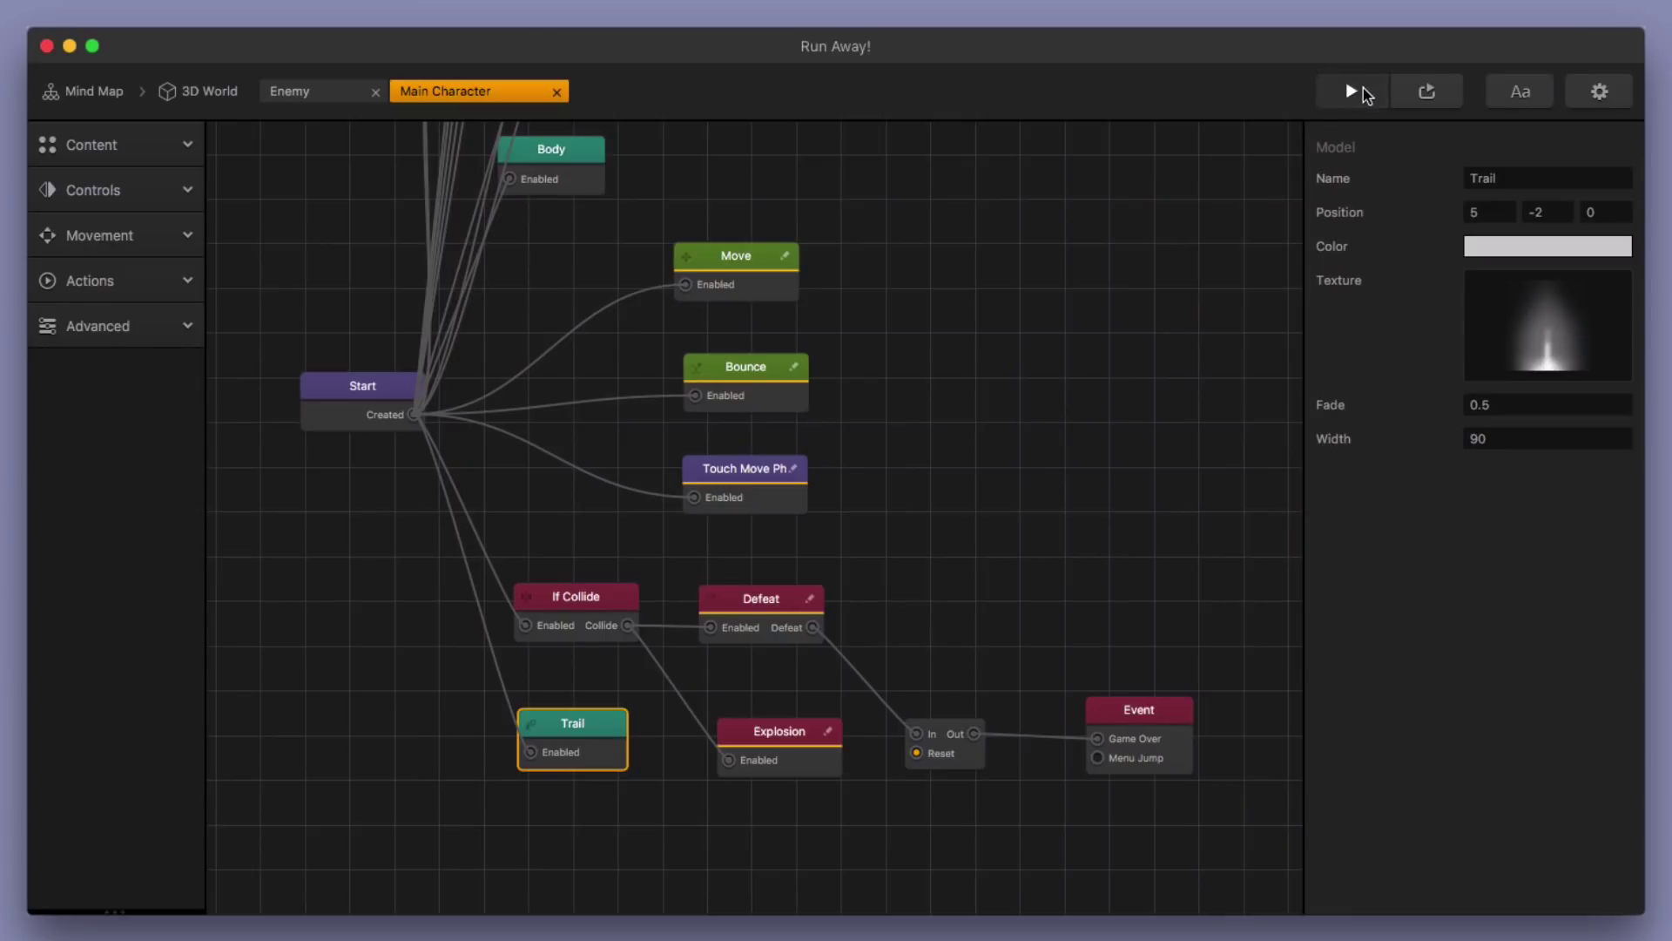
# Step: Preview the game from the Main Character's node map and steer the character along the track until it crashes
pyautogui.click(1360, 89)
pyautogui.moveTo(795, 711)
pyautogui.mouseDown()
pyautogui.moveTo(958, 716)
pyautogui.moveTo(594, 717)
pyautogui.moveTo(936, 744)
pyautogui.moveTo(583, 730)
pyautogui.moveTo(700, 745)
pyautogui.moveTo(642, 760)
pyautogui.moveTo(879, 799)
pyautogui.moveTo(703, 814)
pyautogui.moveTo(813, 806)
pyautogui.moveTo(655, 797)
pyautogui.moveTo(882, 838)
pyautogui.moveTo(591, 845)
pyautogui.moveTo(765, 845)
pyautogui.mouseUp()
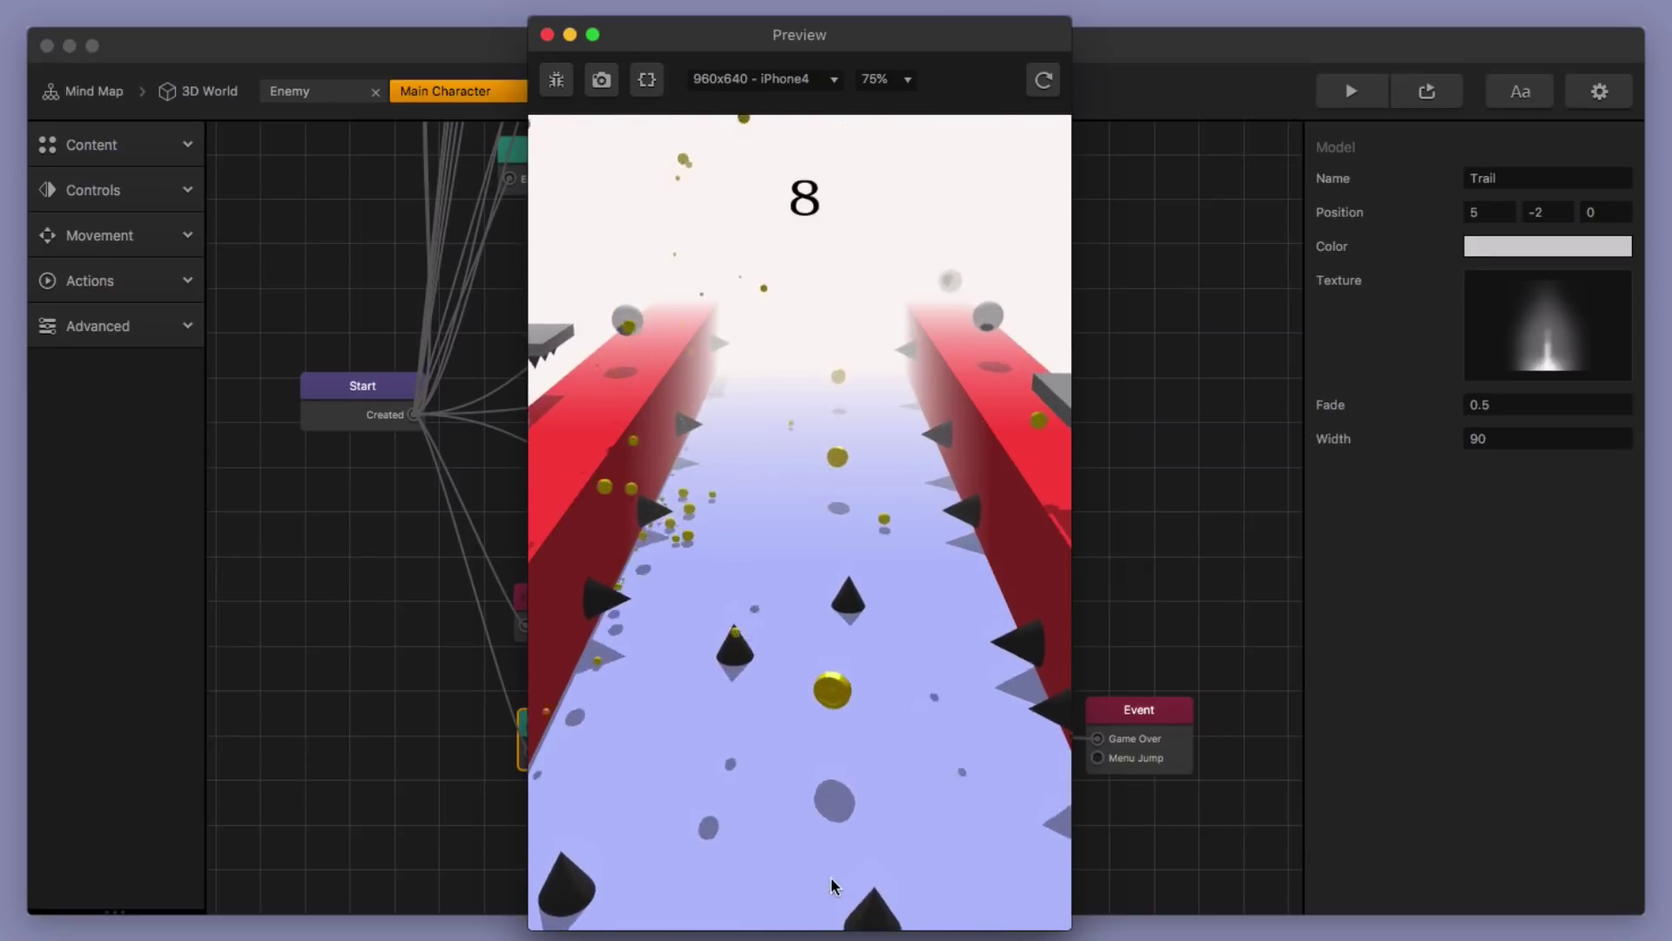